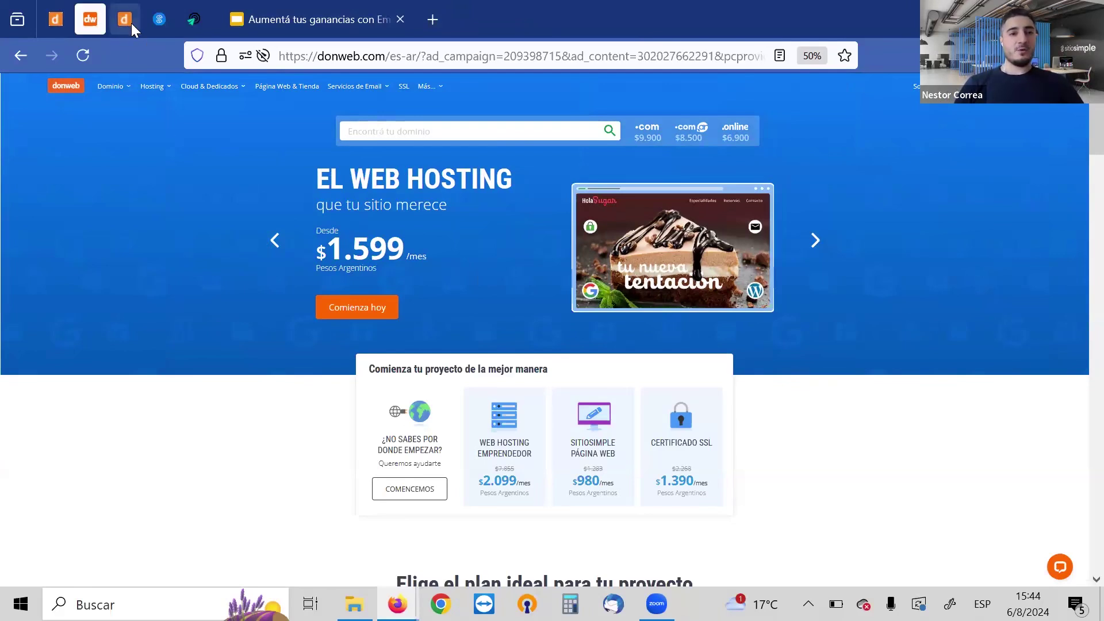
# Review Mis Servicios on the DonWeb Mi Cuenta dashboard, then return to the SitioSimple tab
pyautogui.click(128, 23)
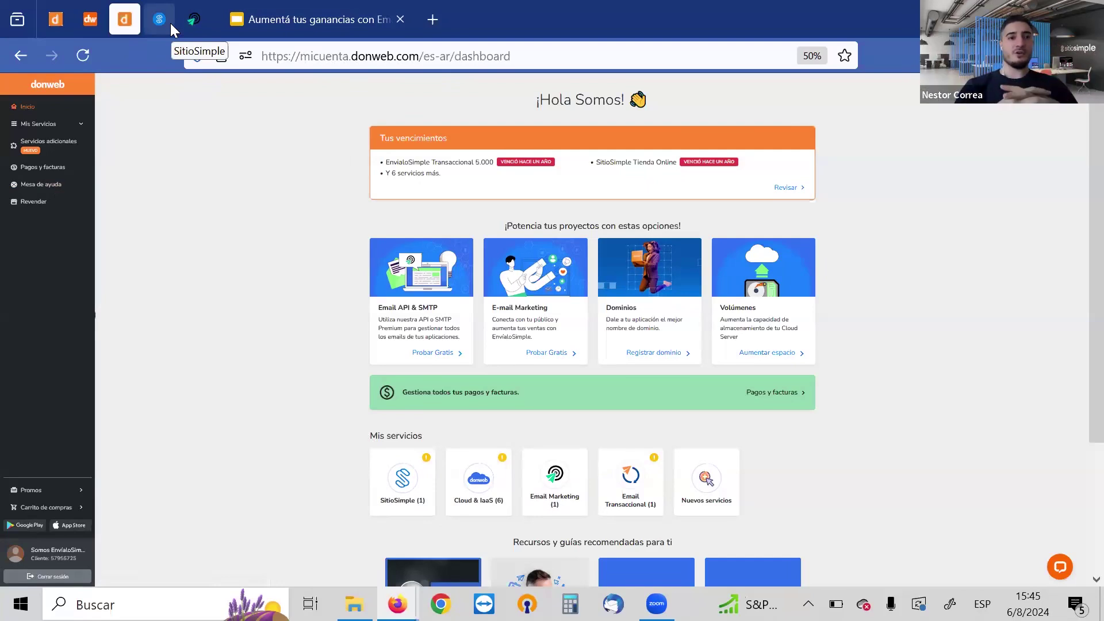
pyautogui.click(161, 20)
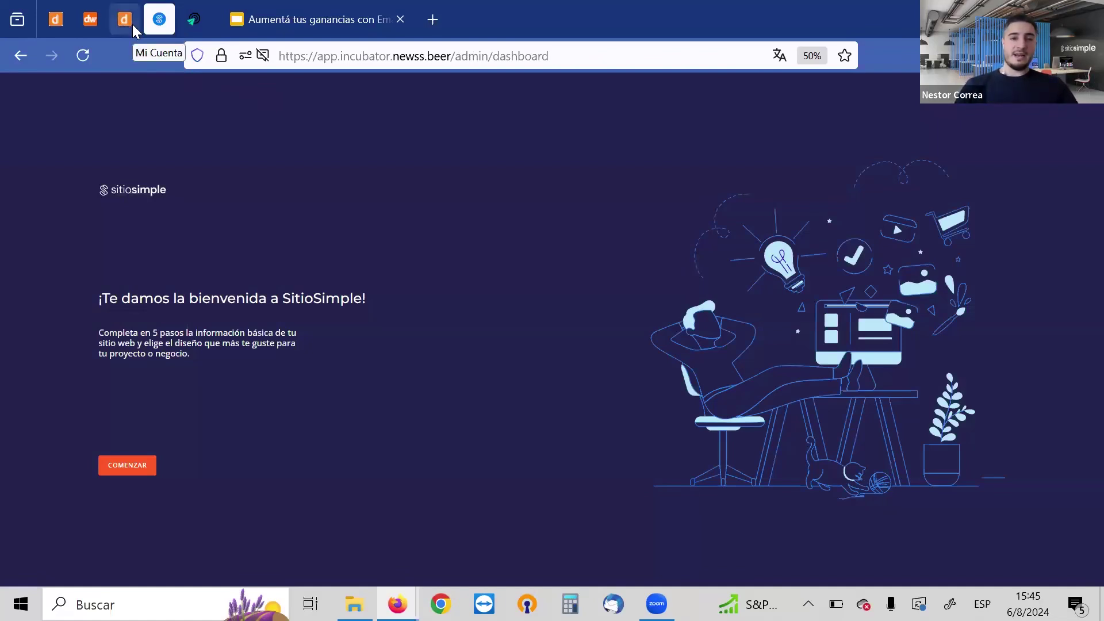
pyautogui.click(132, 24)
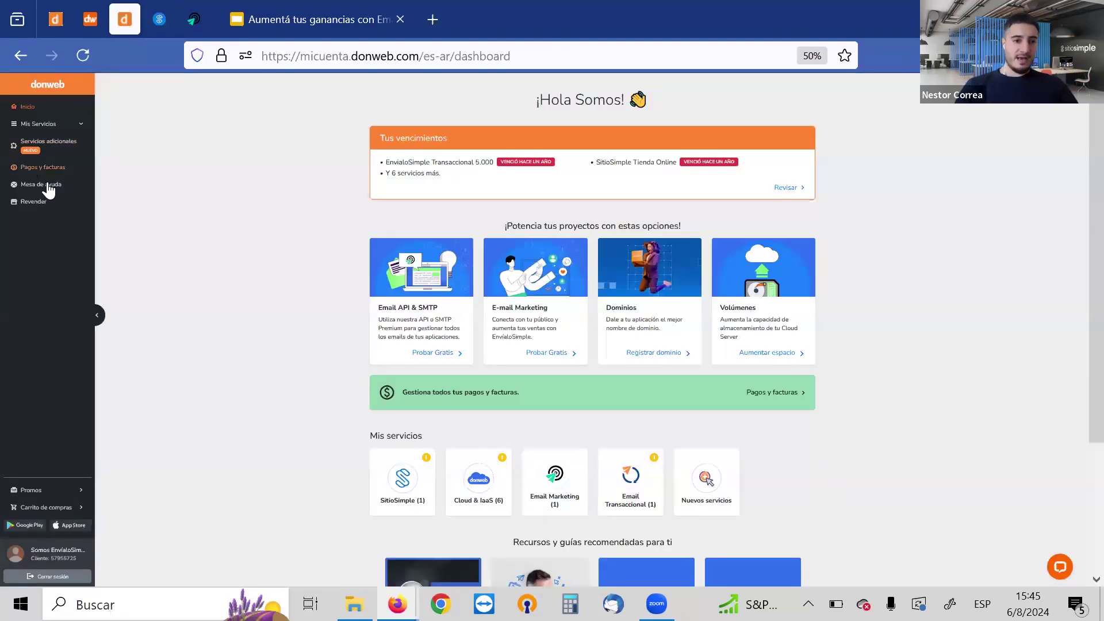
pyautogui.click(46, 125)
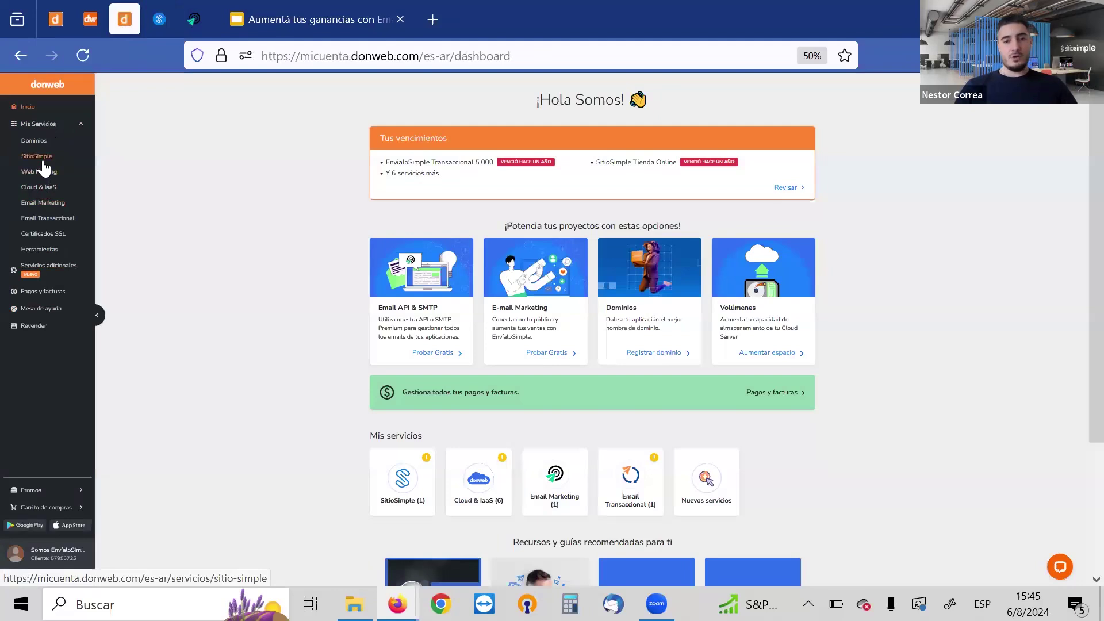
pyautogui.click(159, 22)
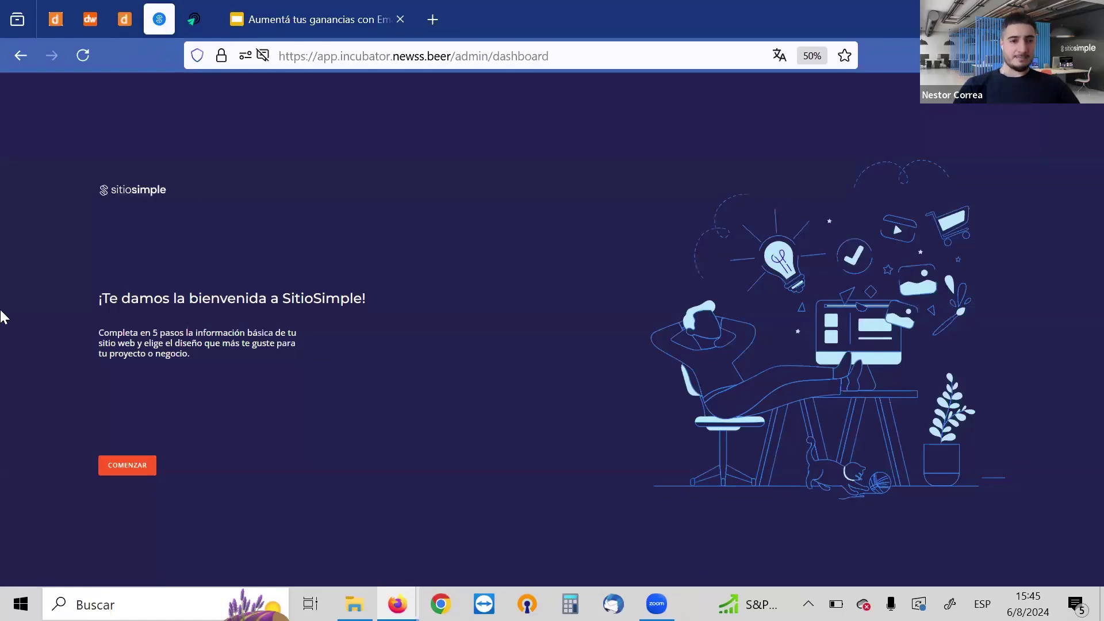
# Sign in to SitioSimple with INGRESAR and start the guided site setup
pyautogui.click(127, 465)
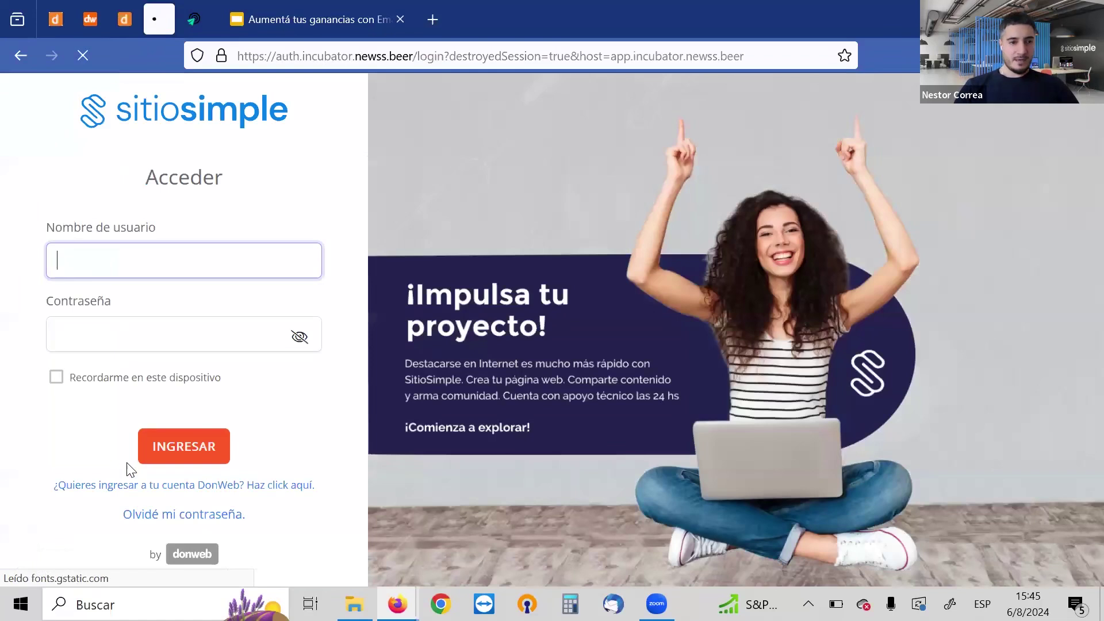
pyautogui.click(186, 447)
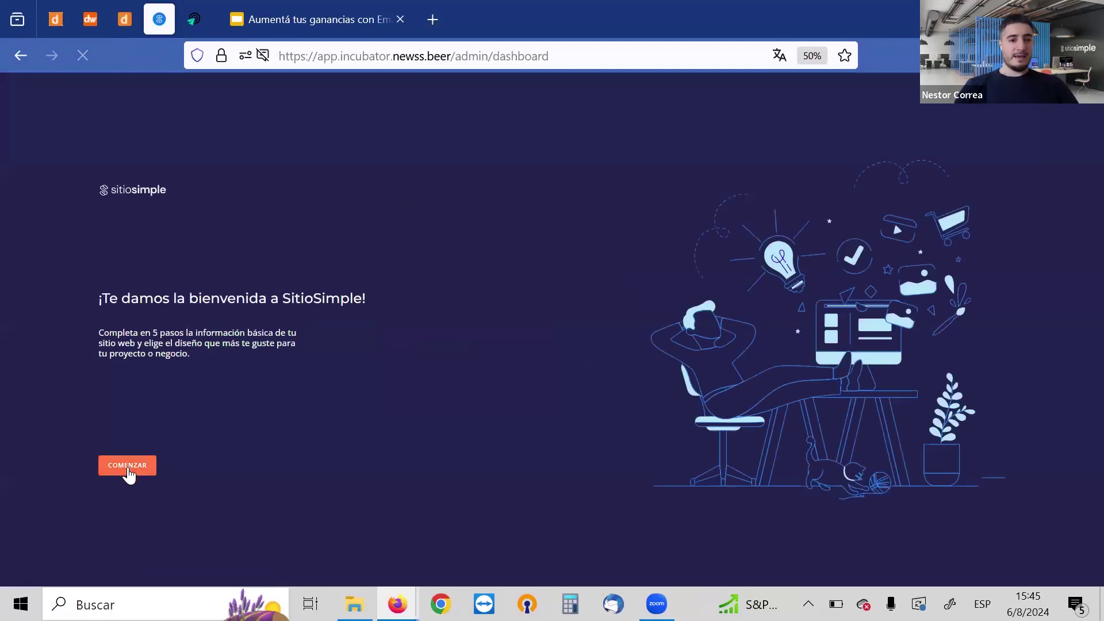
pyautogui.click(129, 468)
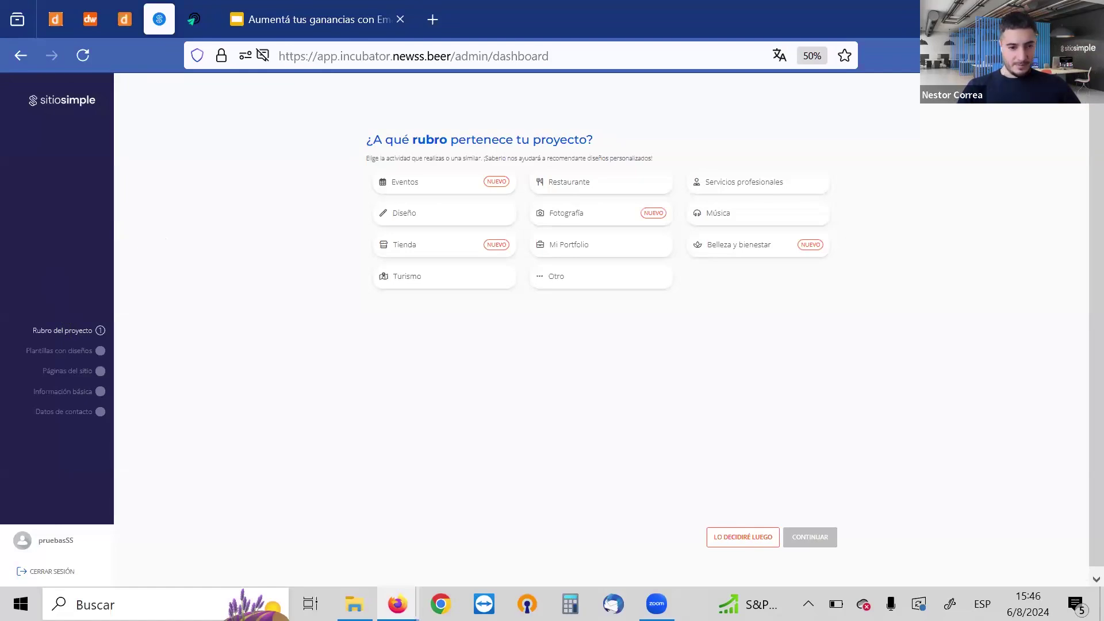
# Choose Eventos as the project's category and continue to the template designs
pyautogui.hotkey('ctrl', '-')
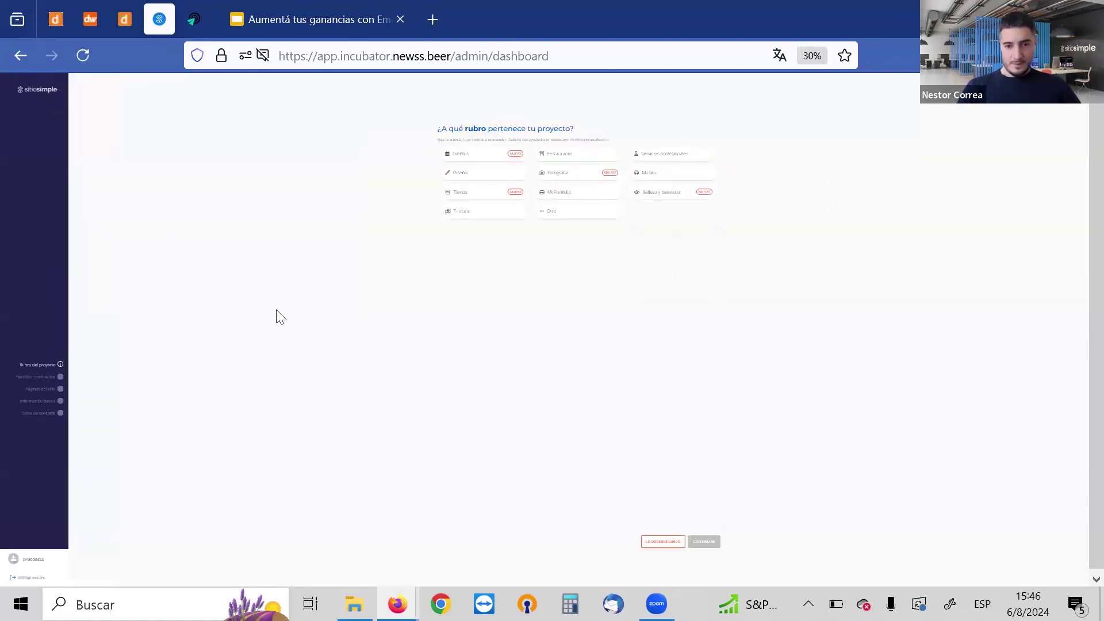
pyautogui.hotkey('ctrl', '+')
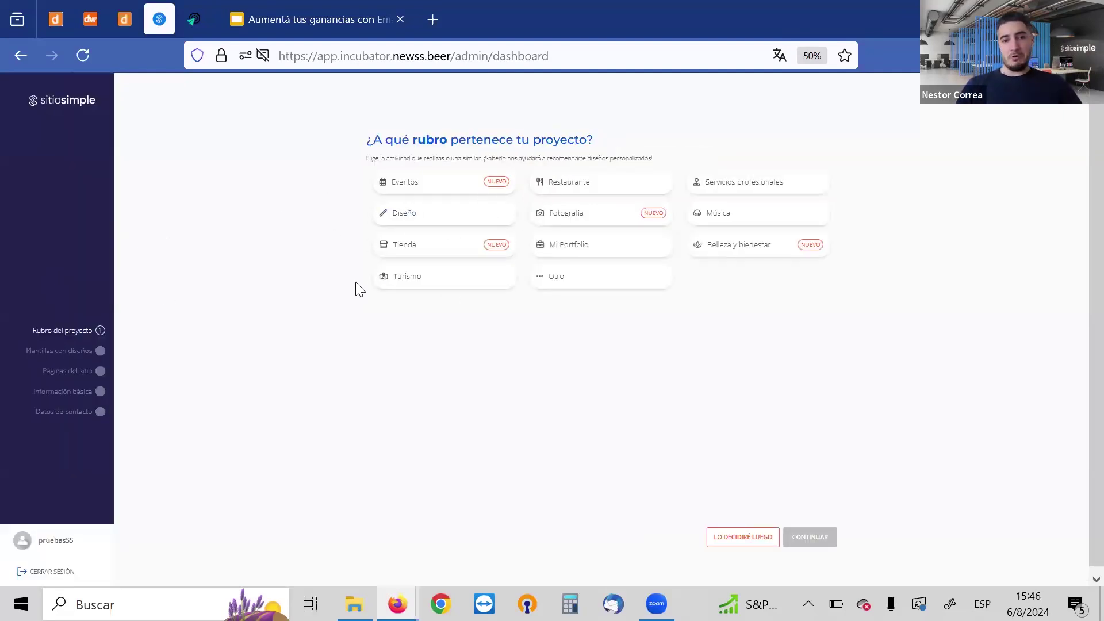
pyautogui.click(431, 196)
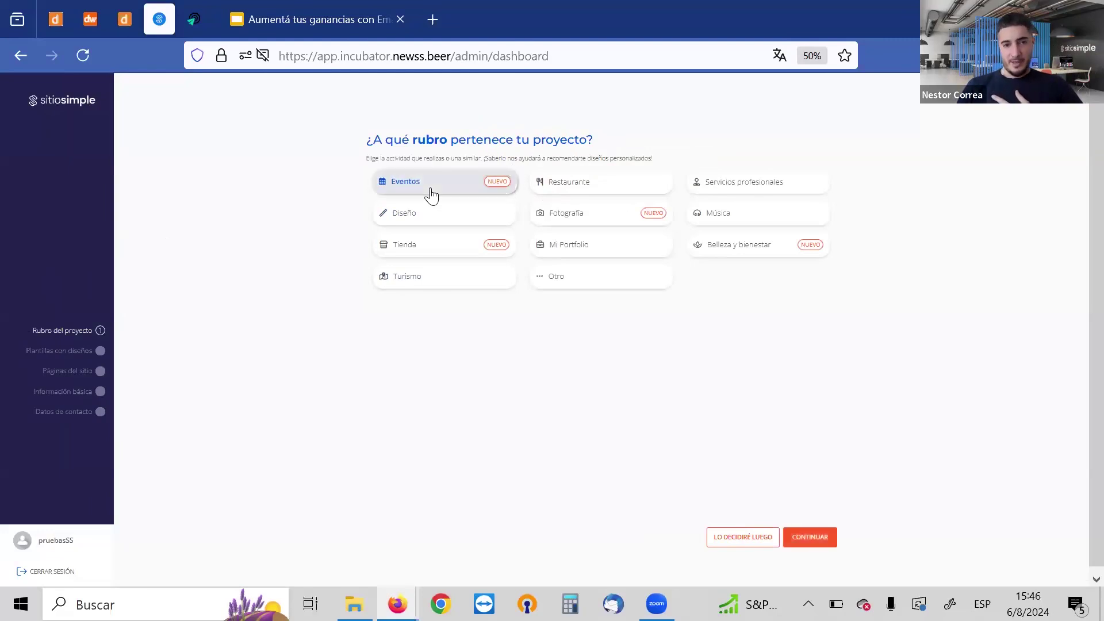
pyautogui.click(820, 514)
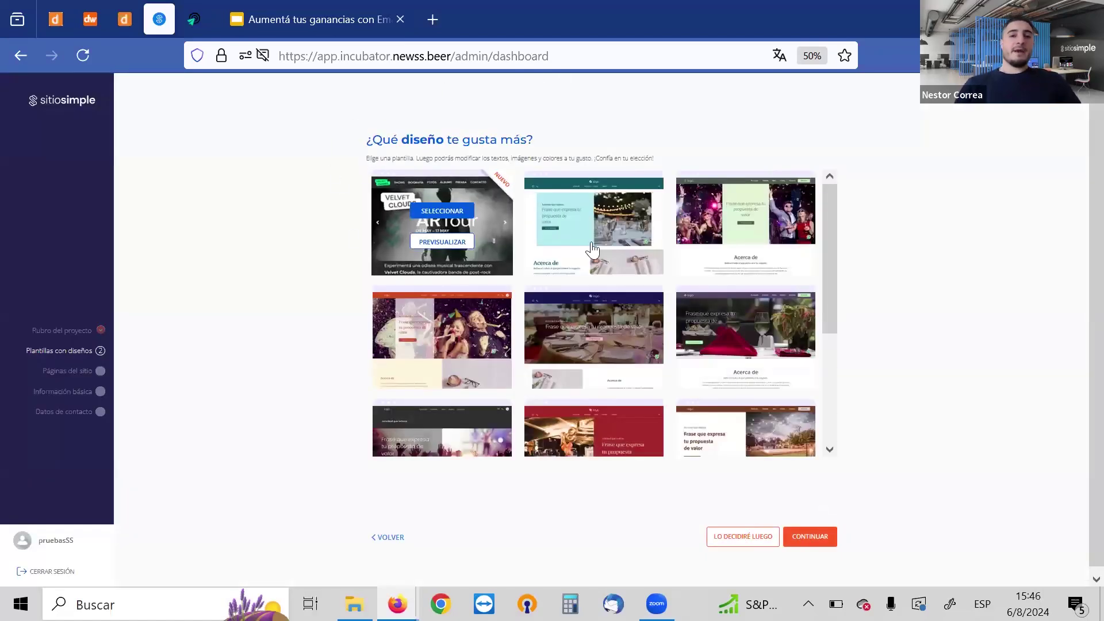
# Select the Velvet Clouds template and continue to the pages step
pyautogui.moveTo(616, 224)
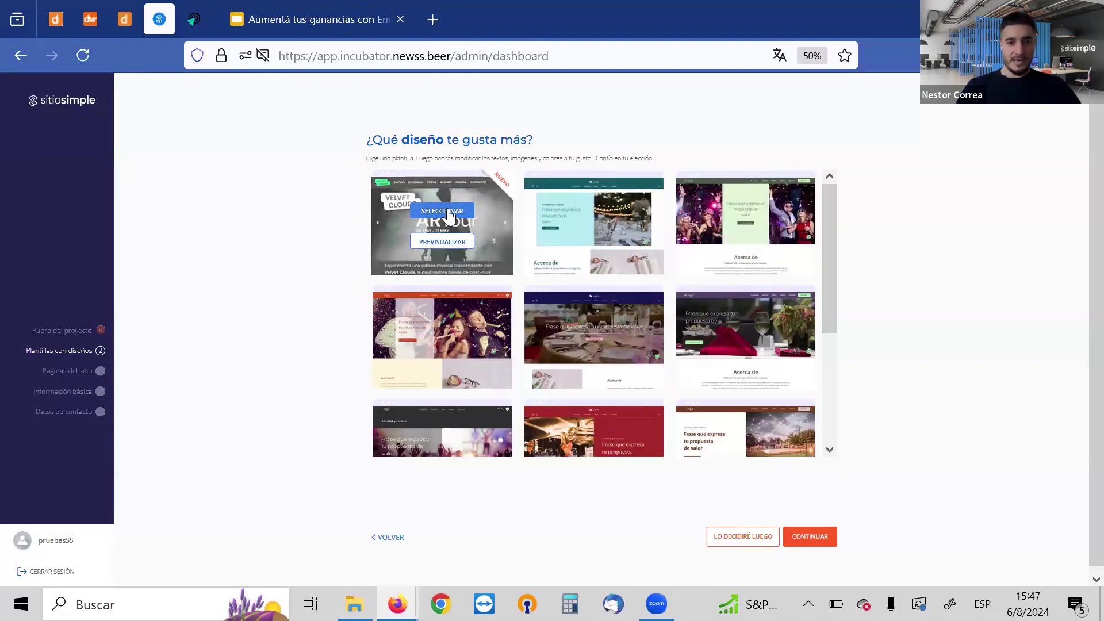
pyautogui.click(444, 213)
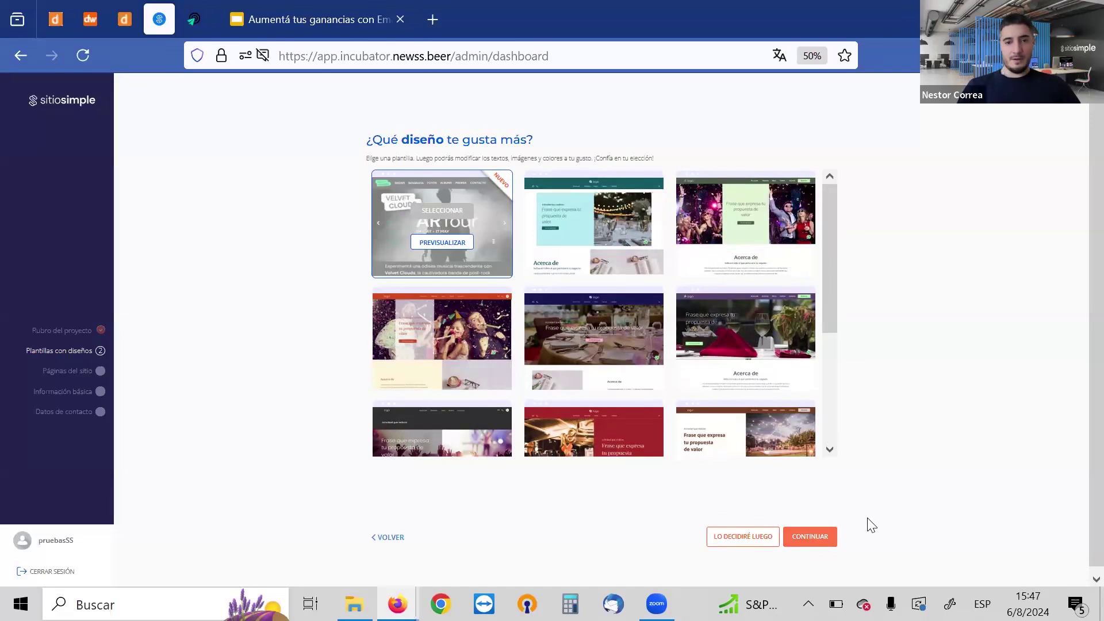
pyautogui.scroll(-1, 1077, 287)
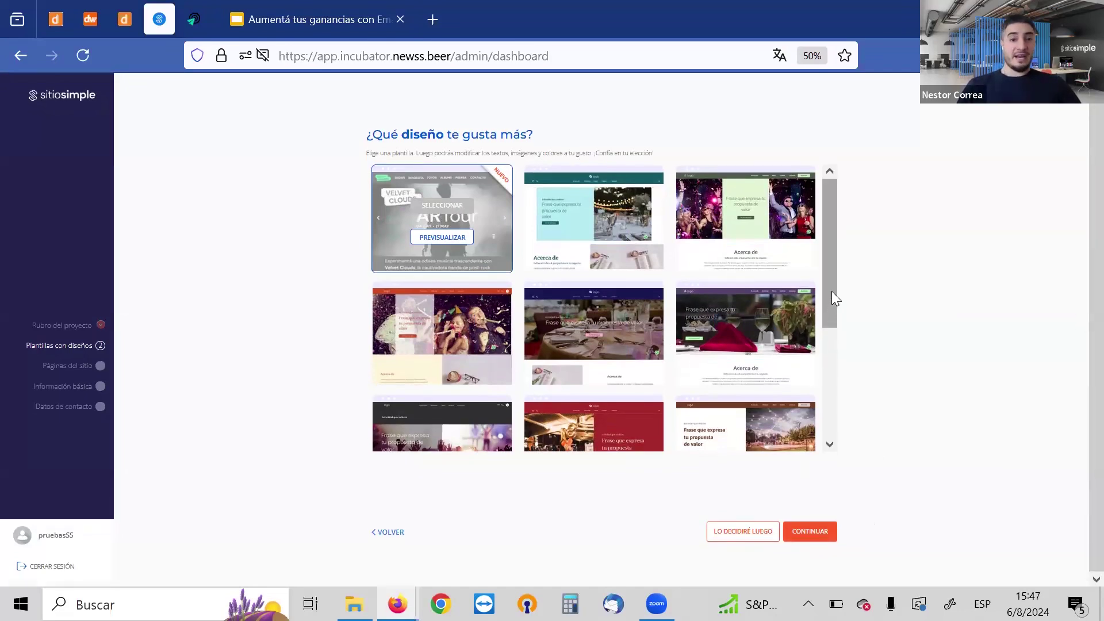
pyautogui.click(784, 515)
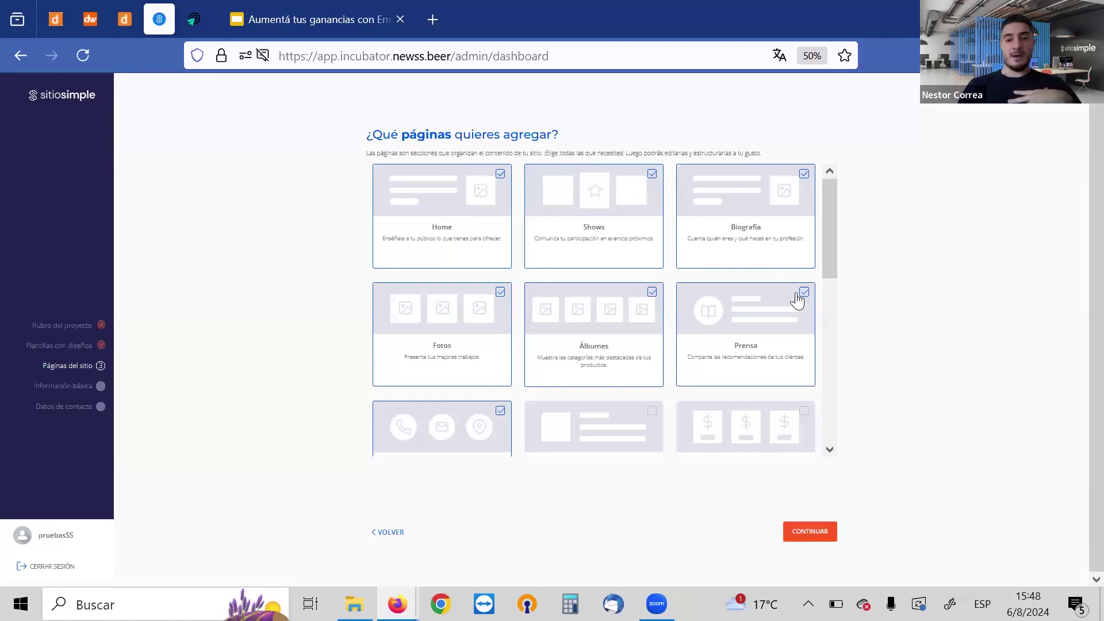
# Untick Shows, Biografía, Fotos, Álbumes and Prensa, keeping only Home and Contacto
pyautogui.moveTo(829, 216); pyautogui.dragTo(841, 185)
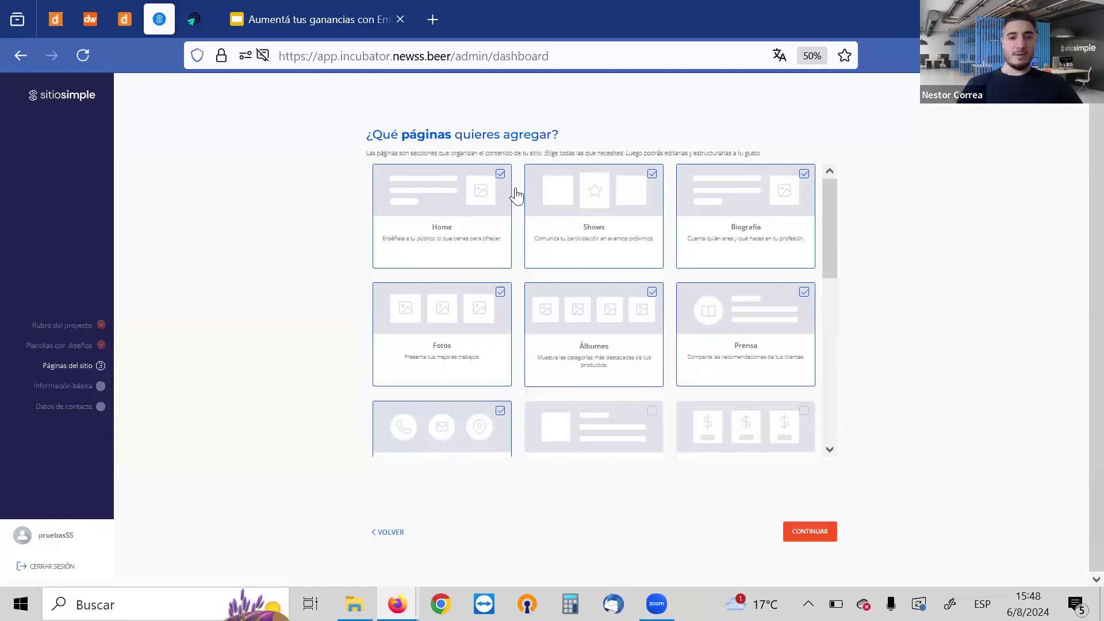
pyautogui.click(597, 199)
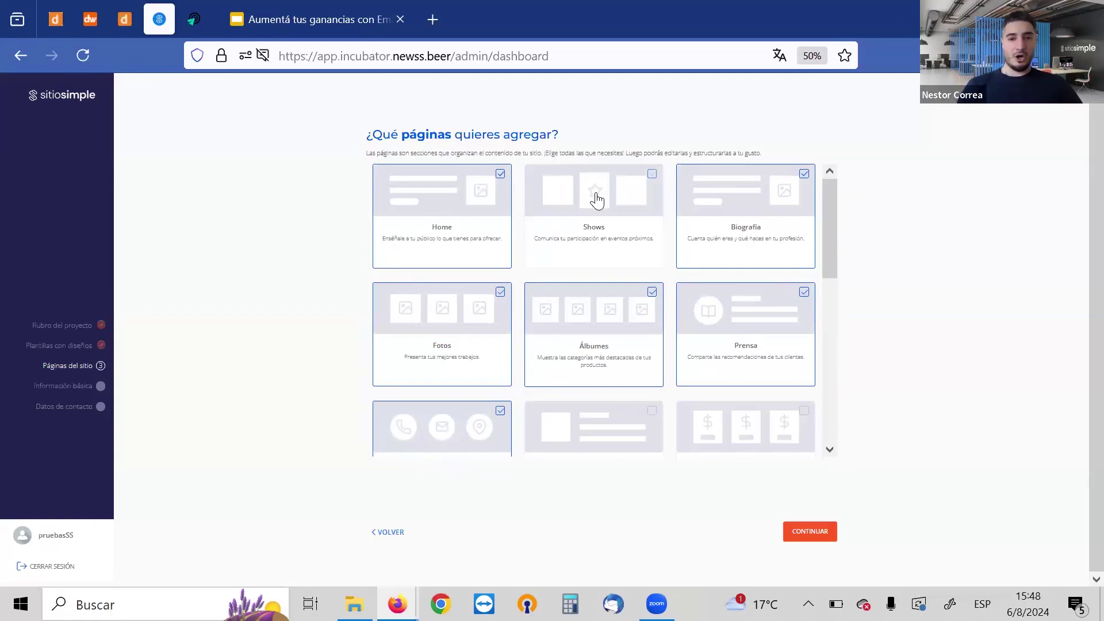
pyautogui.click(748, 215)
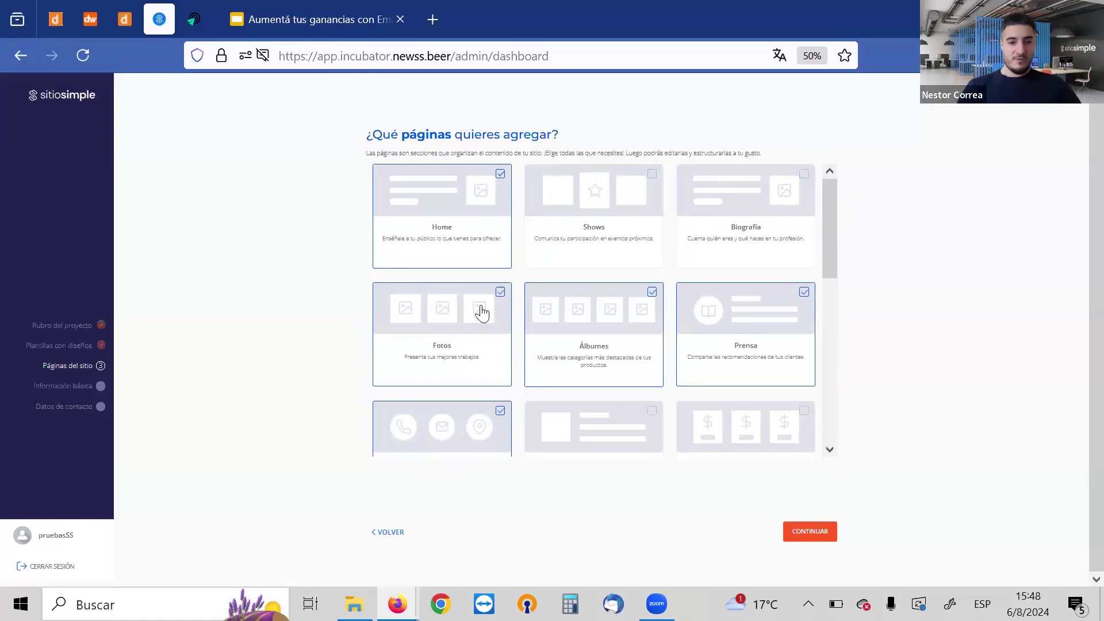
pyautogui.click(444, 317)
pyautogui.click(603, 329)
pyautogui.click(713, 327)
pyautogui.moveTo(835, 198); pyautogui.dragTo(830, 171)
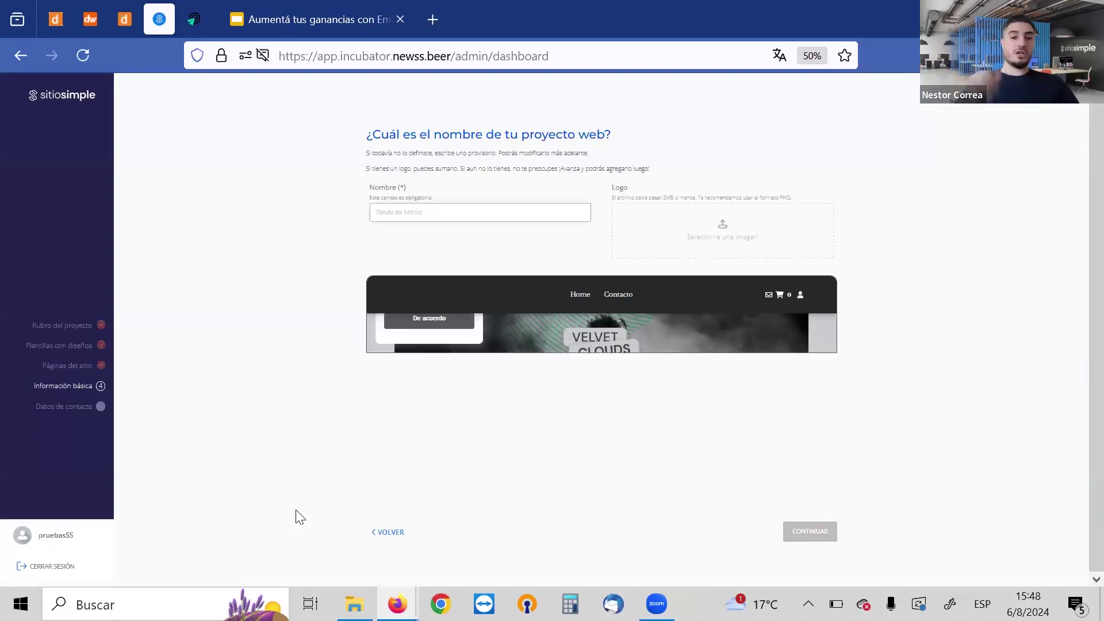
# Enter bArt as the project name, replacing the earlier 'Galeria de Art' attempt
pyautogui.click(432, 212)
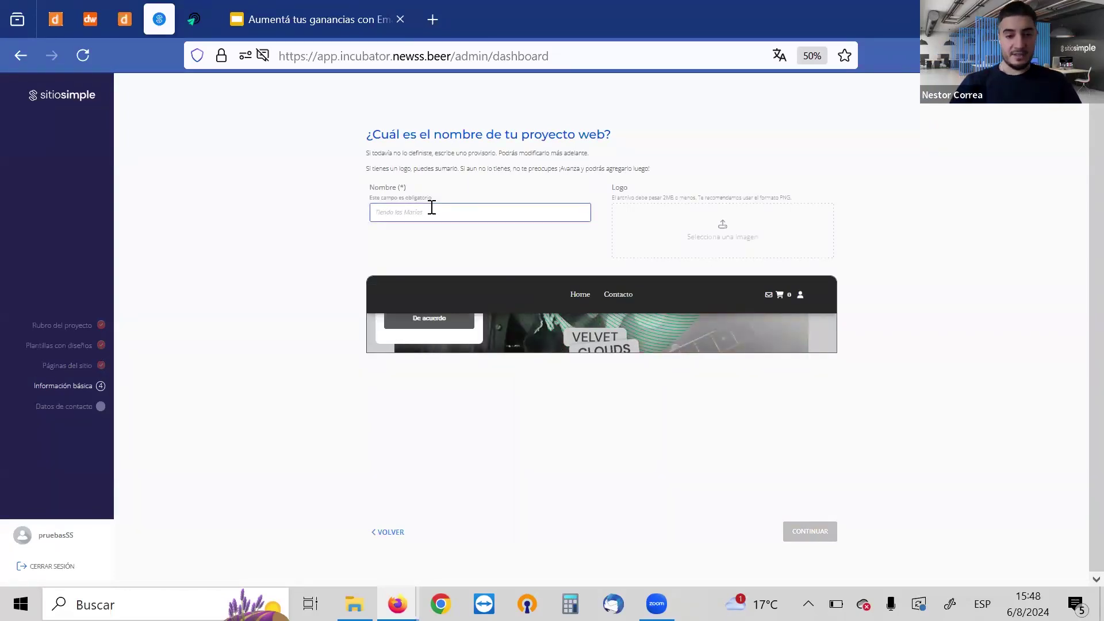
pyautogui.write('Galeria de Arte')
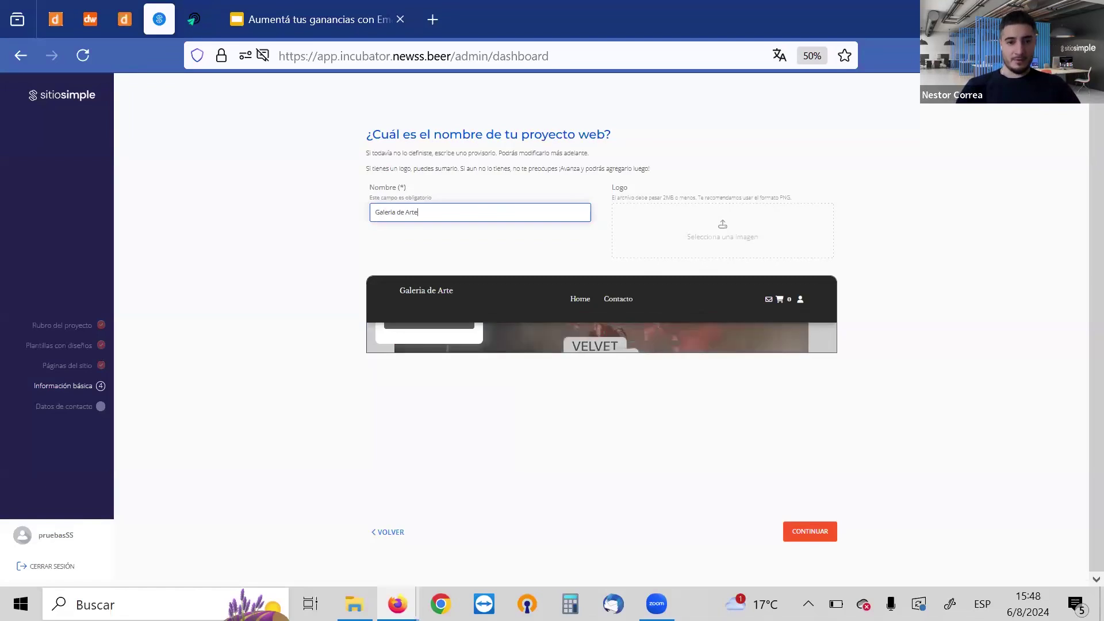
pyautogui.hotkey('ctrl', 'a')
pyautogui.press('BackSpace')
pyautogui.write('BAR')
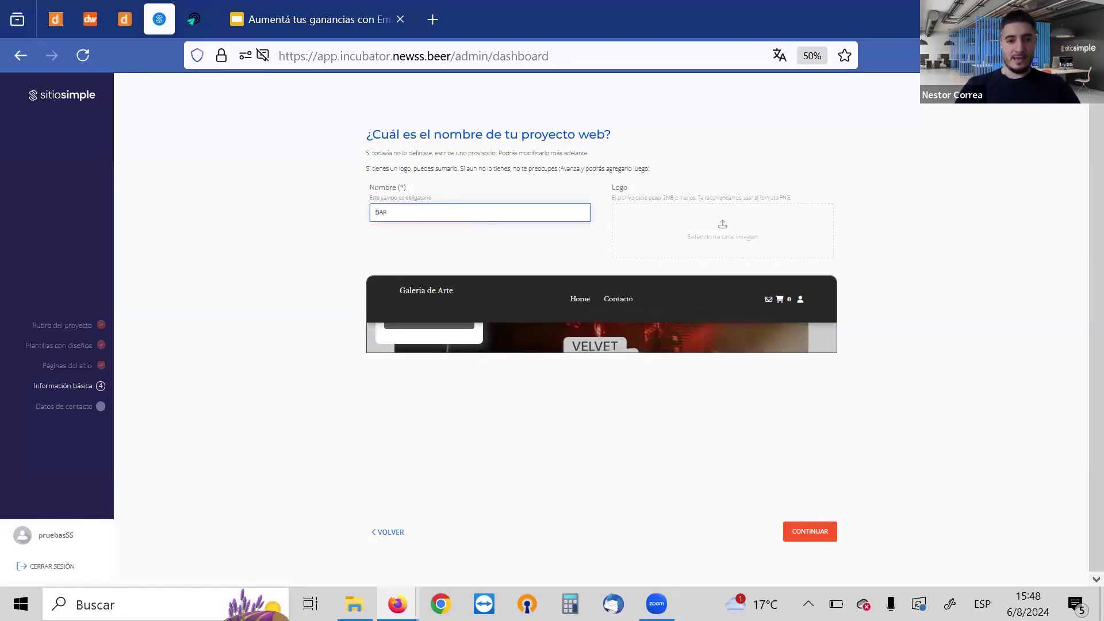
pyautogui.write('T')
pyautogui.press('BackSpace')
pyautogui.press('BackSpace')
pyautogui.press('BackSpace')
pyautogui.press('BackSpace')
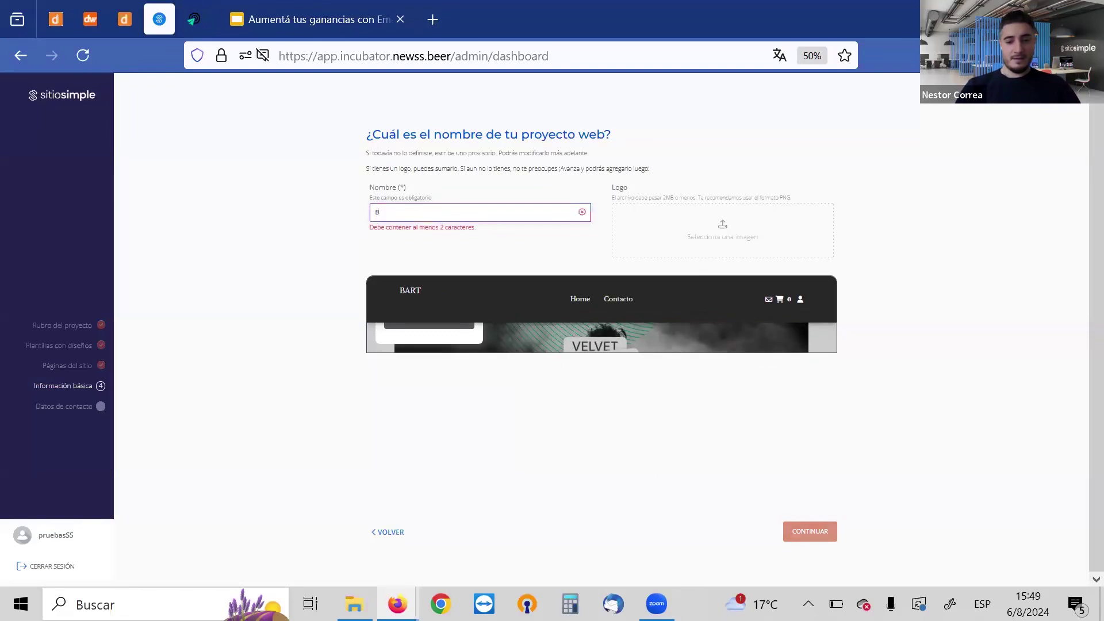
pyautogui.write('bArt')
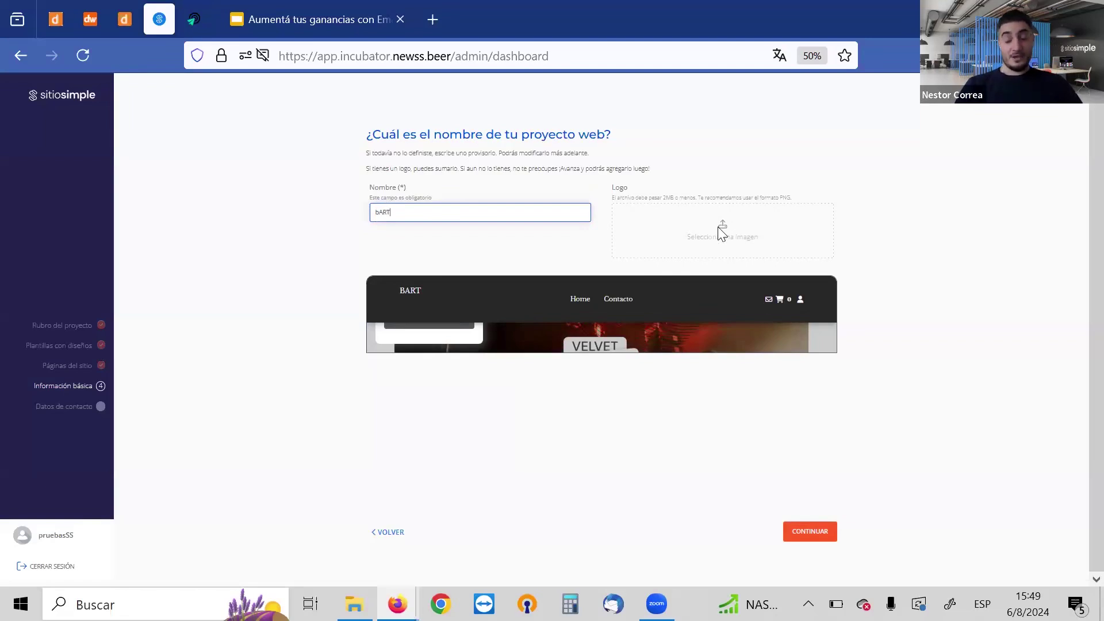
# Attempt uploading the Basquiat-Corona-Logo image, recover from the error, and advance to contact details
pyautogui.click(749, 224)
pyautogui.click(332, 159)
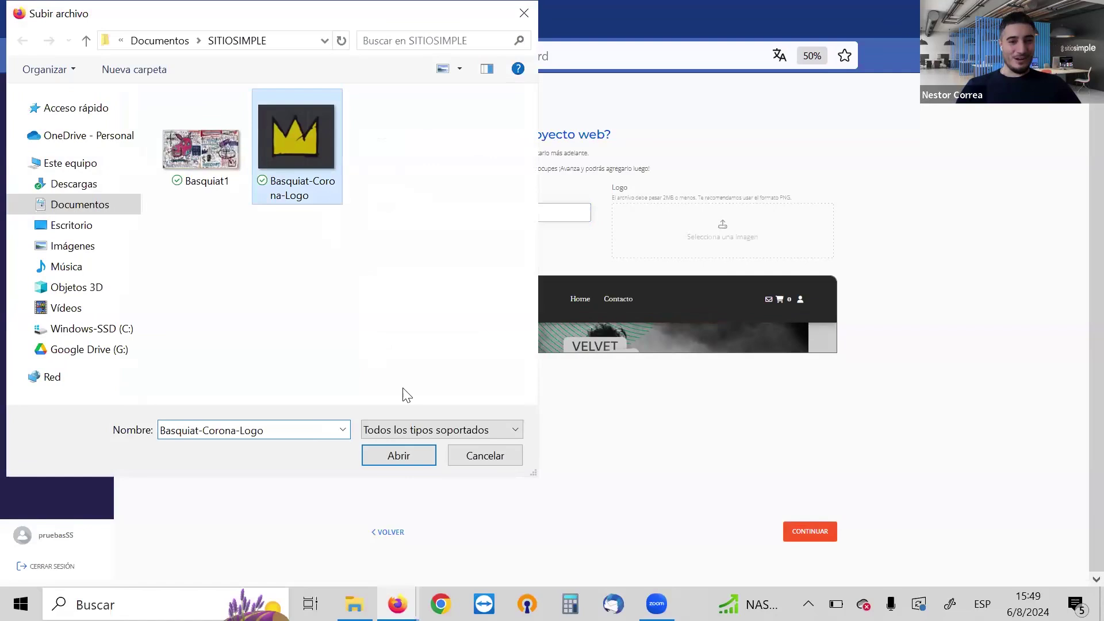
pyautogui.click(420, 459)
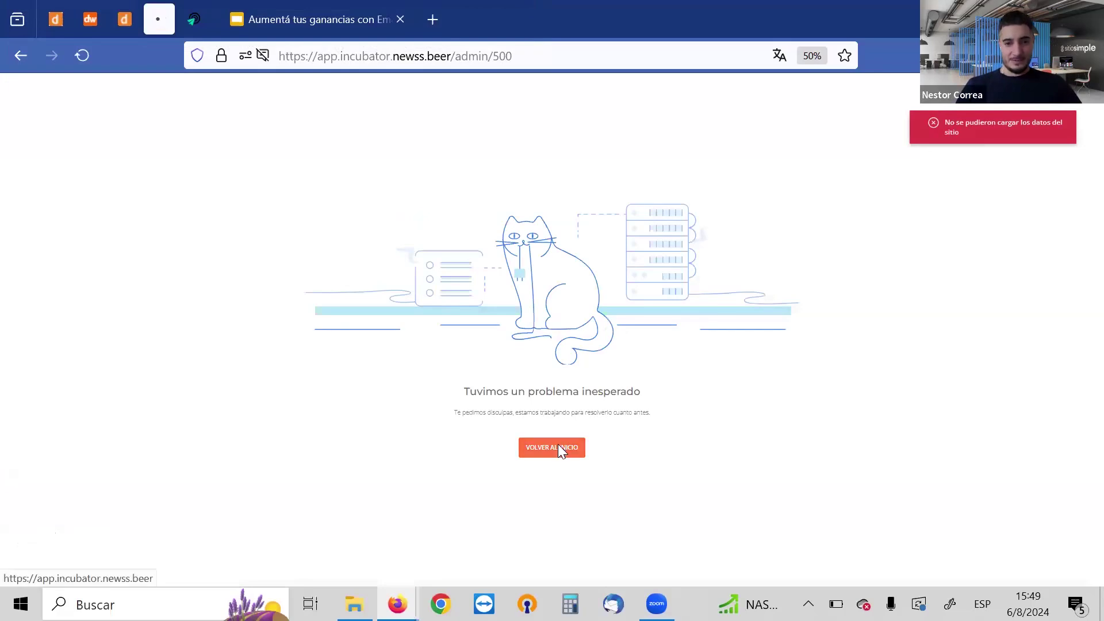
pyautogui.click(557, 448)
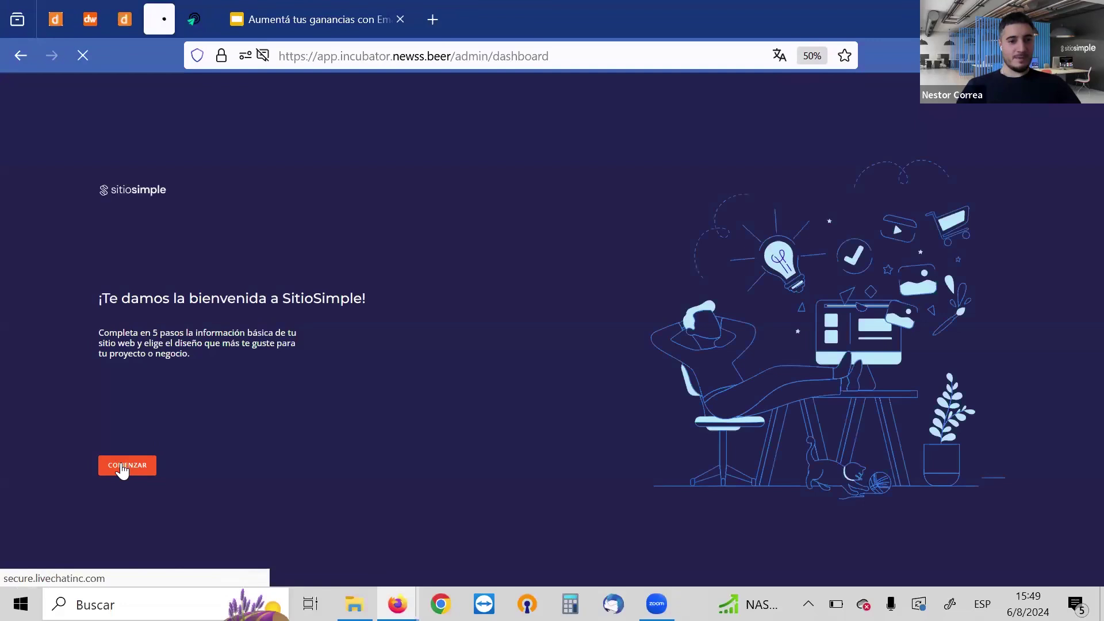
pyautogui.click(123, 466)
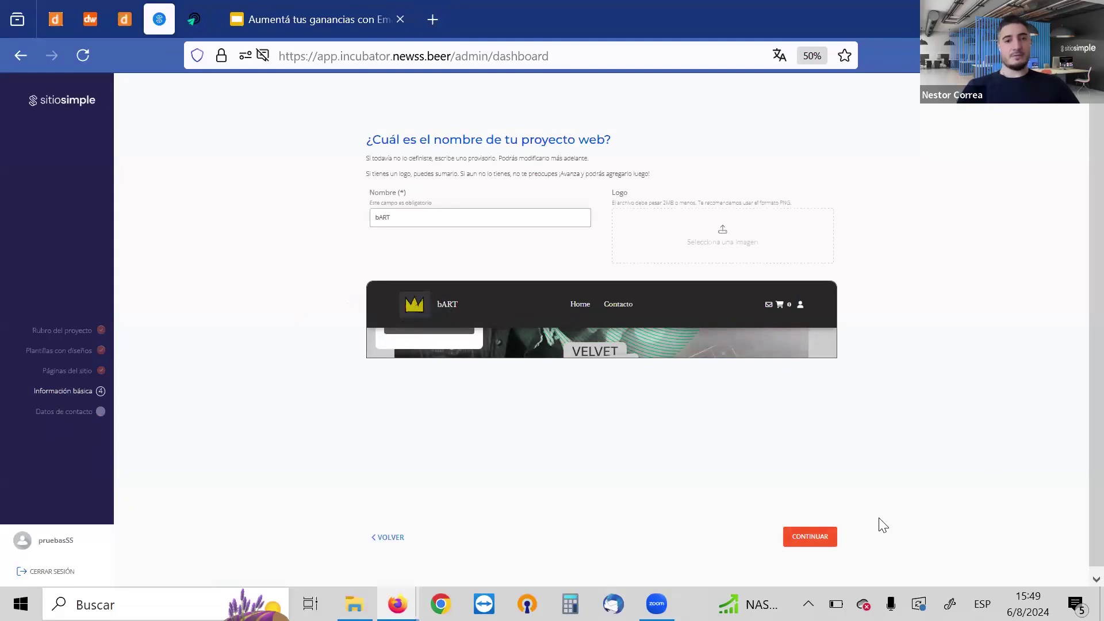
pyautogui.press('Return')
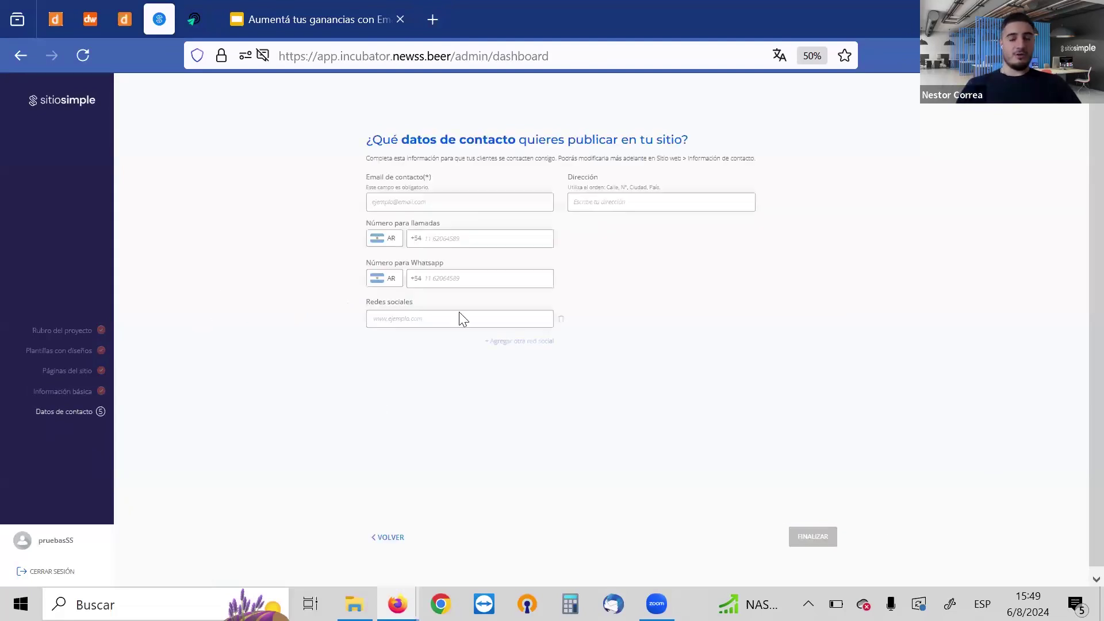
# Enter the contact e-mail and the street address, then submit the contact details
pyautogui.click(410, 207)
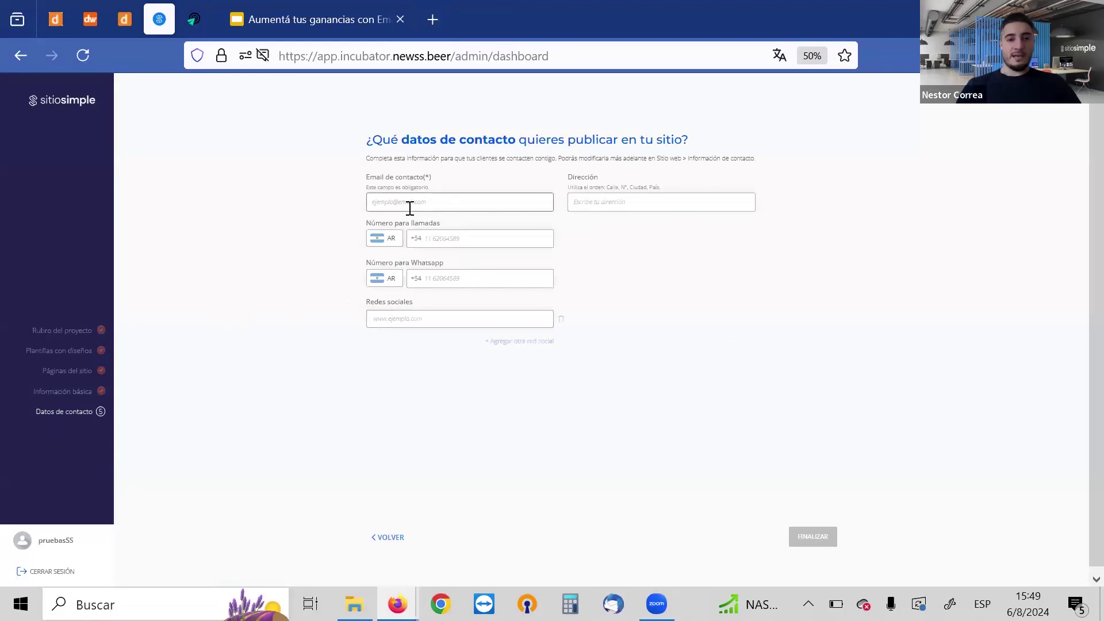
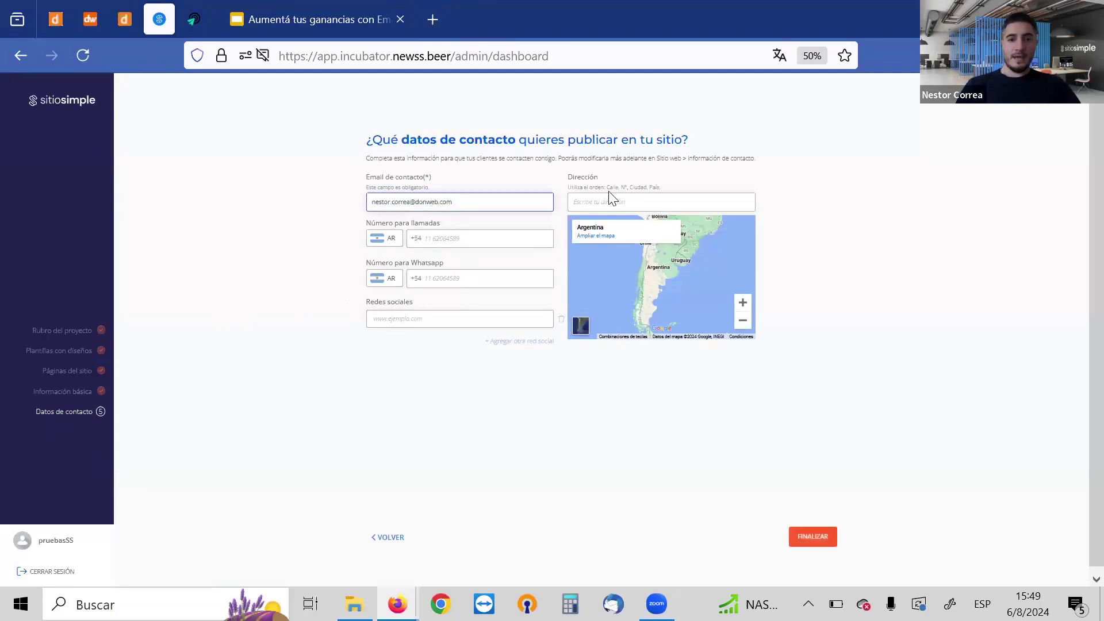
pyautogui.click(592, 200)
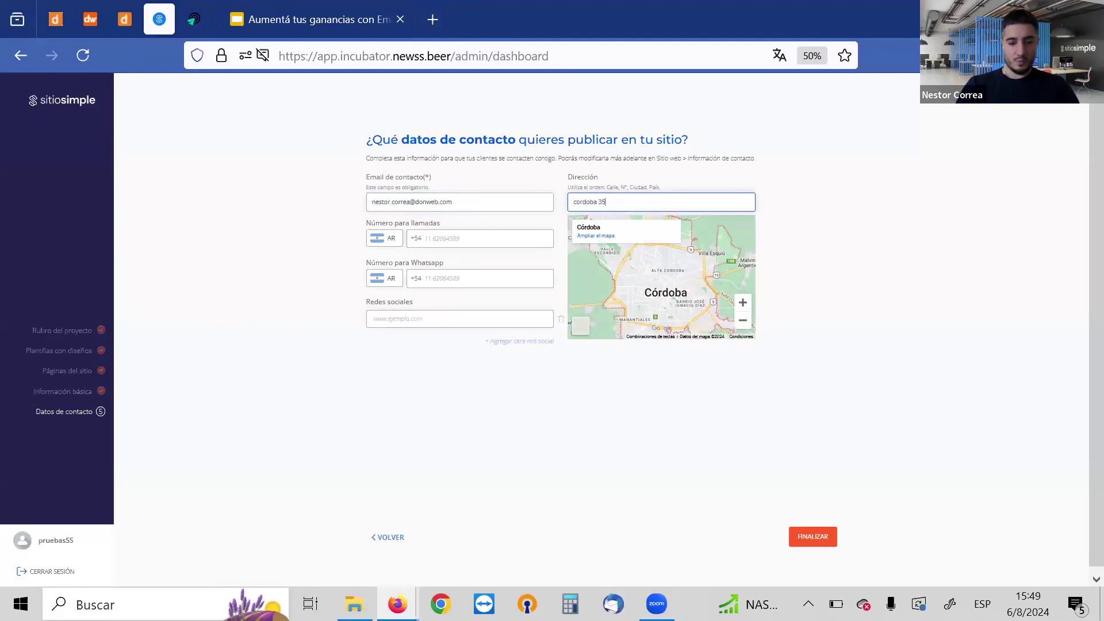
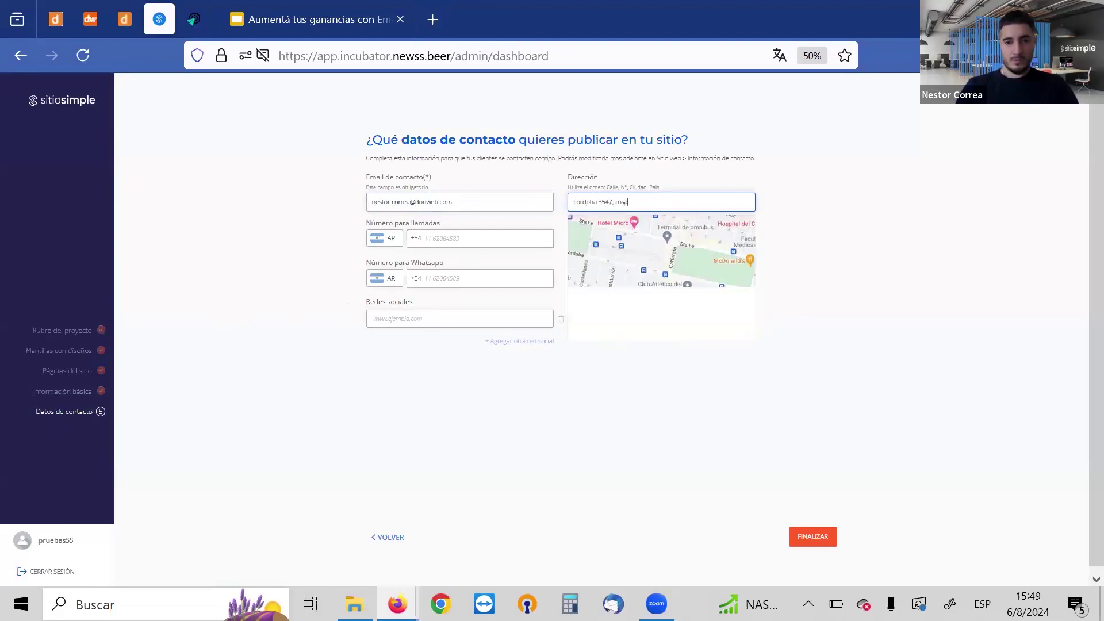
pyautogui.click(412, 317)
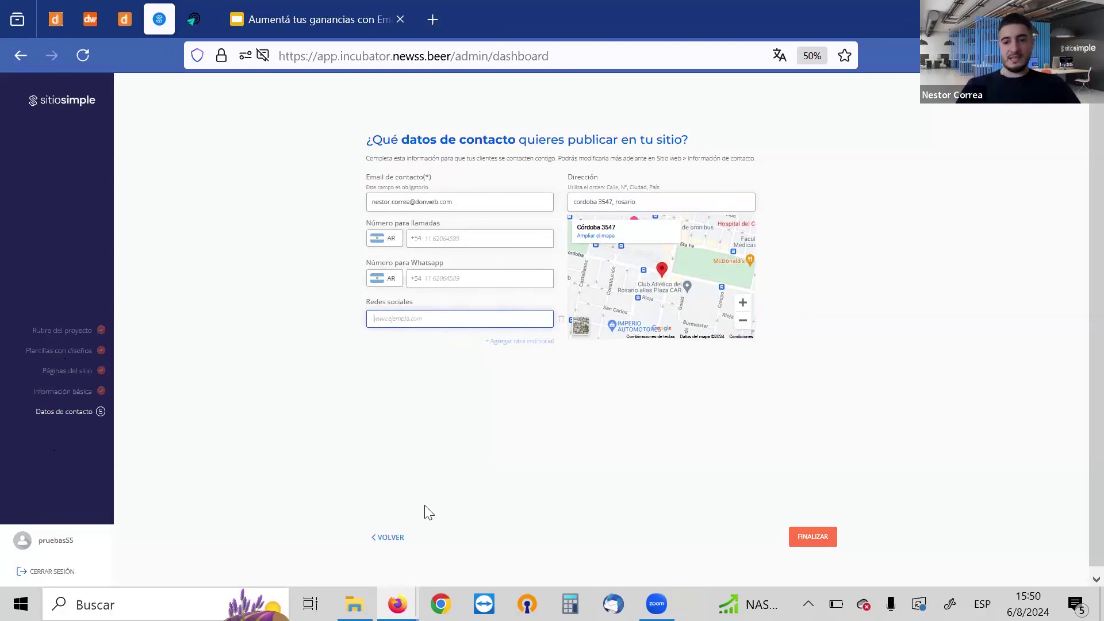
pyautogui.press('Return')
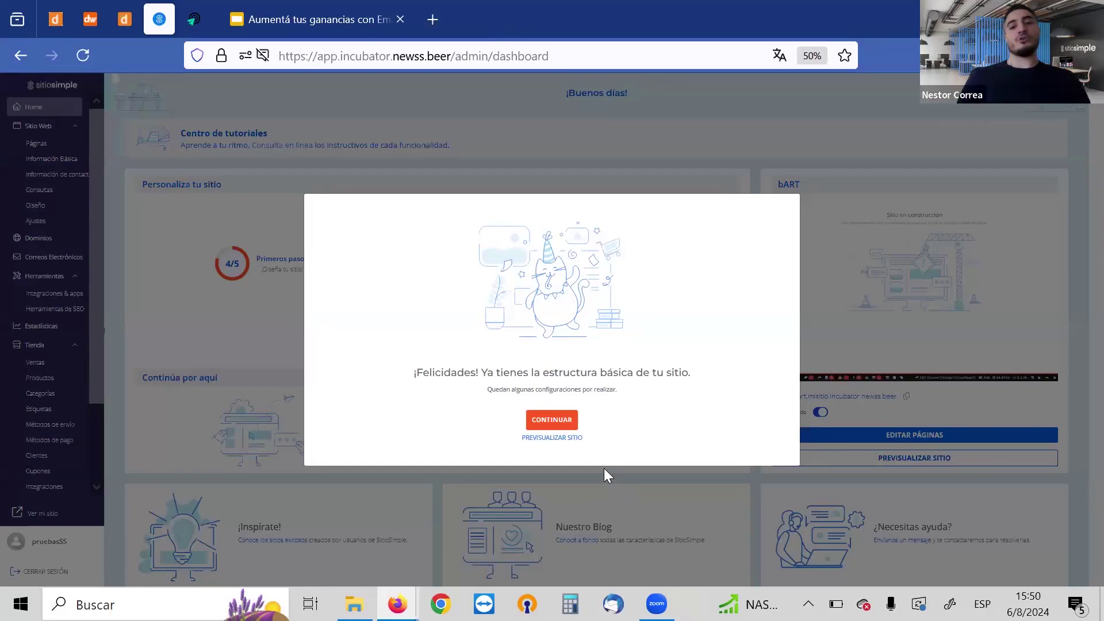
# Dismiss the ¡Felicidades! message once the bART site finishes building
pyautogui.click(552, 420)
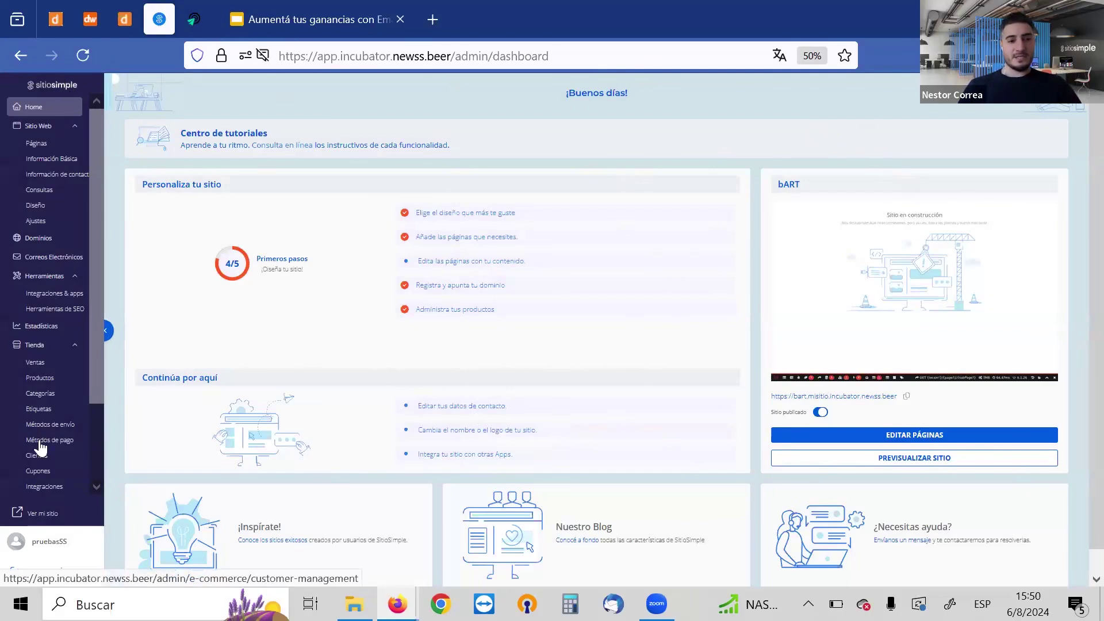
# Collapse Tienda, toggle the Sitio Web submenu, then switch to the DonWeb account dashboard
pyautogui.click(53, 348)
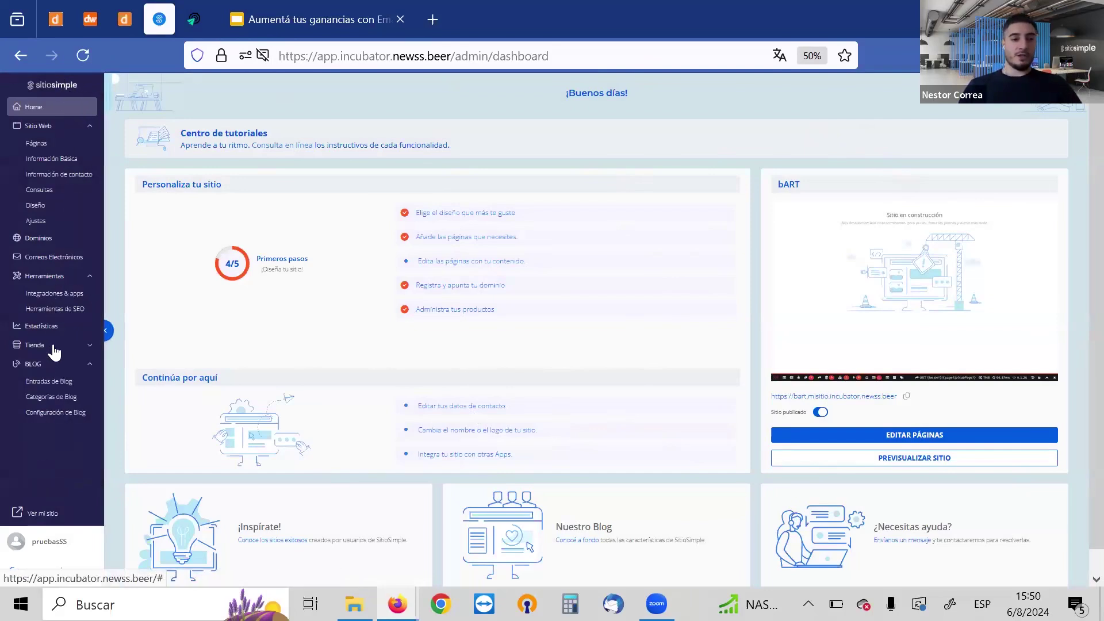
pyautogui.click(43, 125)
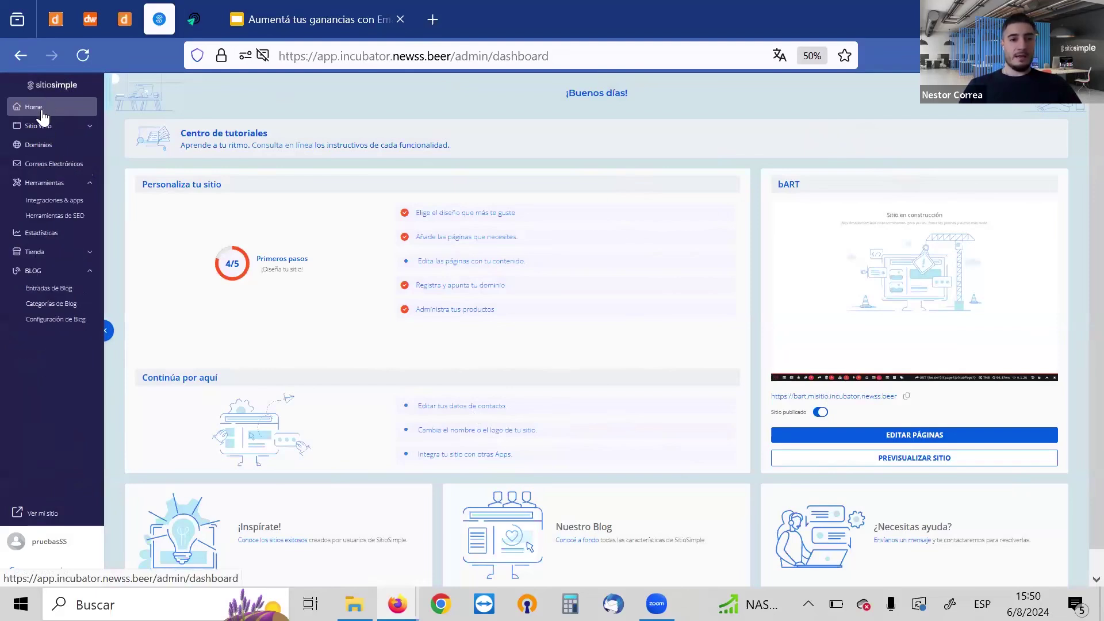
pyautogui.click(40, 125)
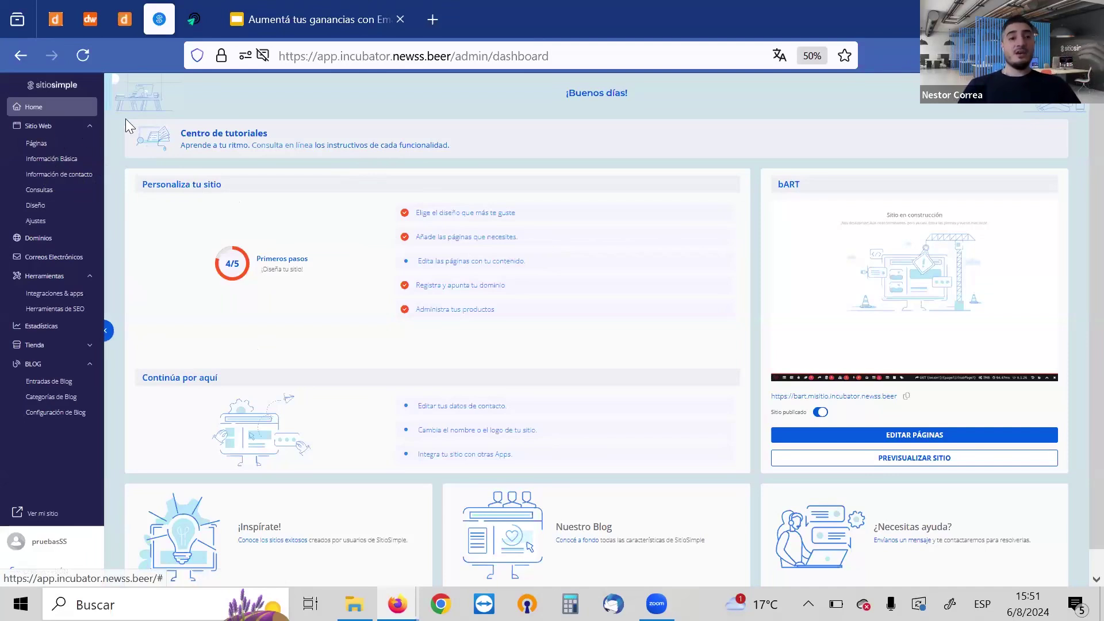
pyautogui.click(124, 20)
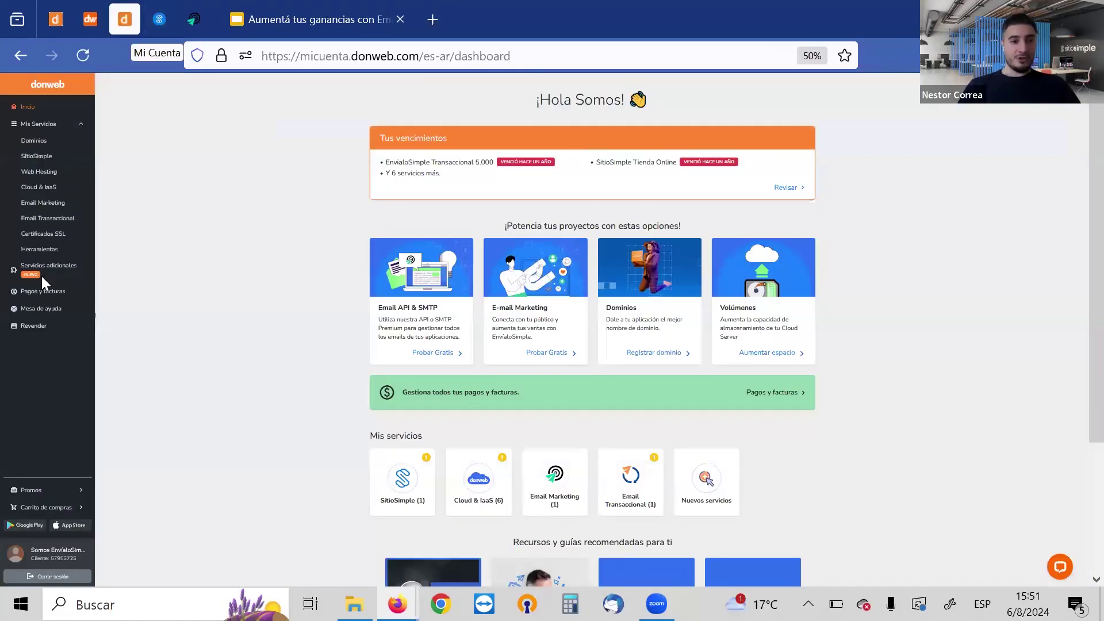
pyautogui.click(50, 309)
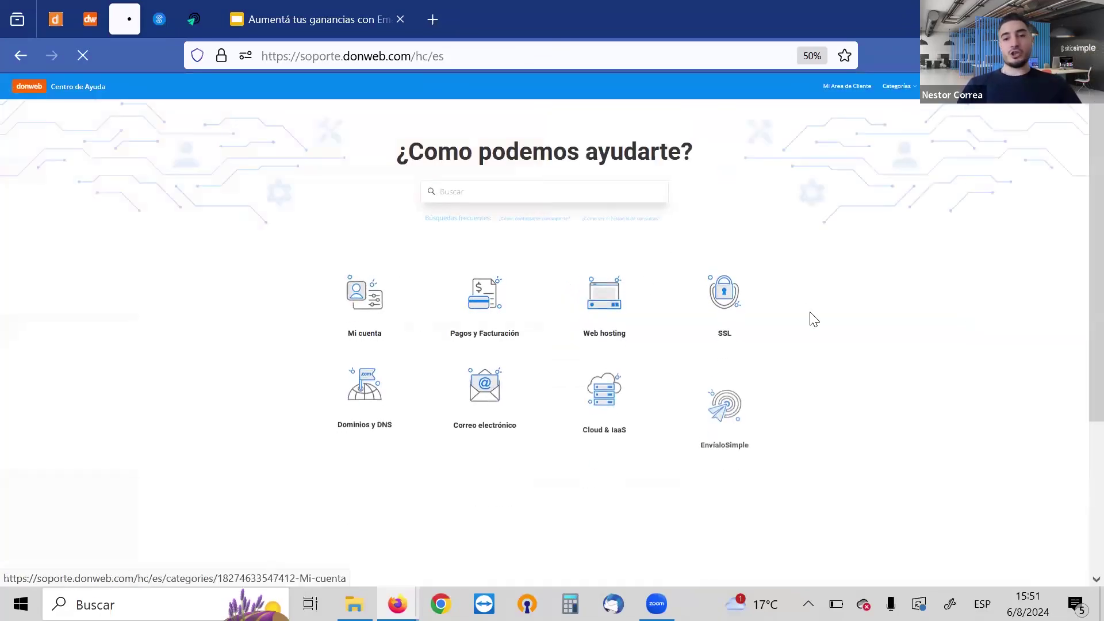
pyautogui.scroll(-4, 1078, 356)
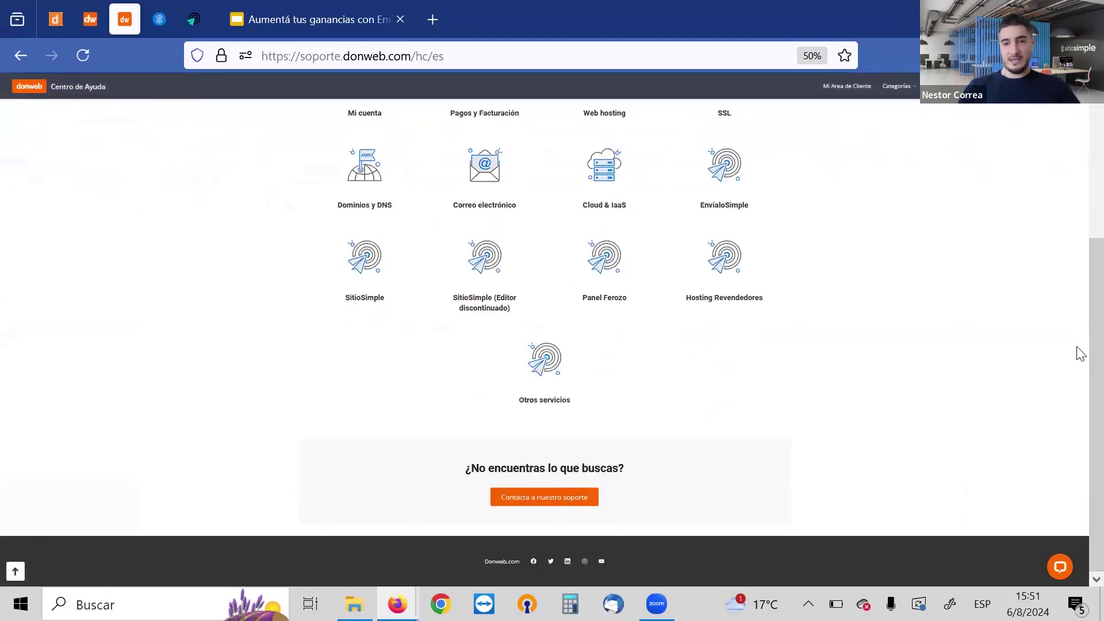
pyautogui.scroll(4, 1080, 163)
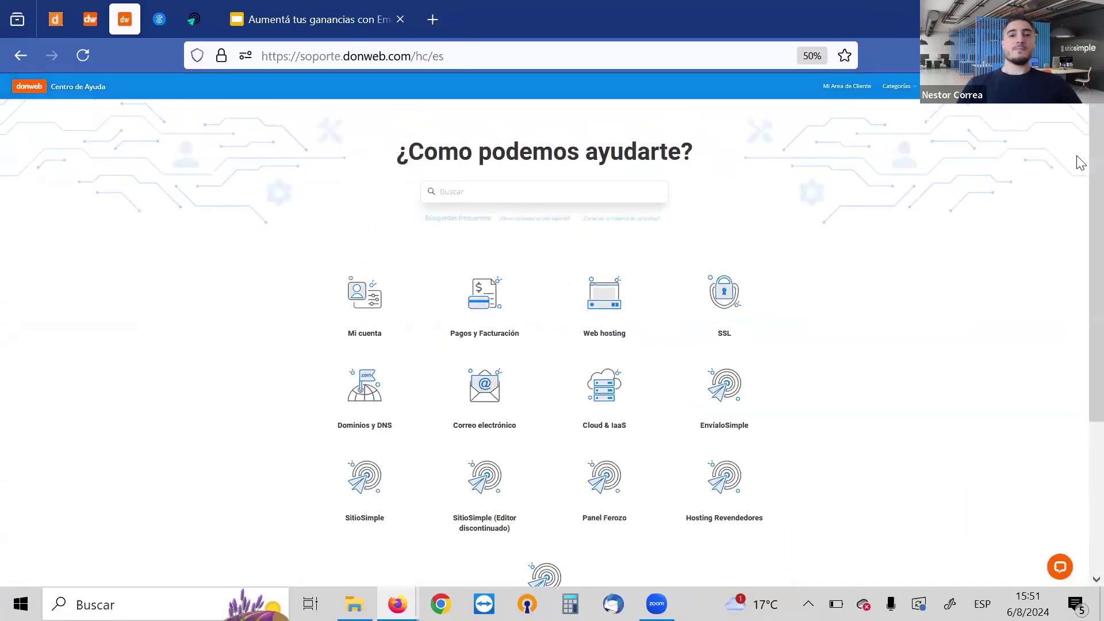
pyautogui.click(145, 20)
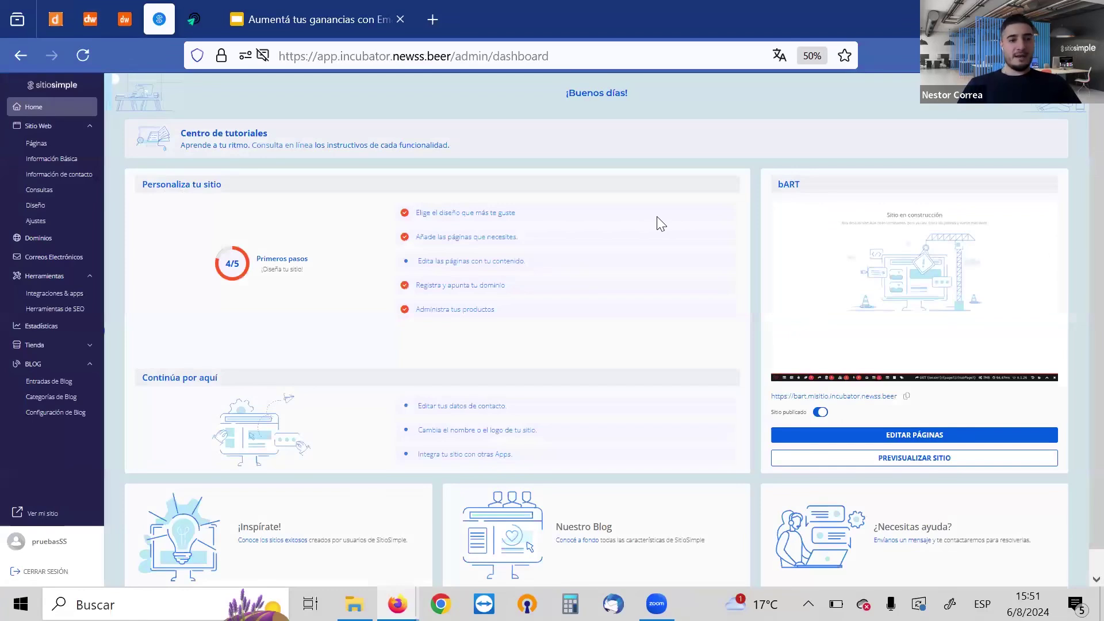
pyautogui.click(44, 147)
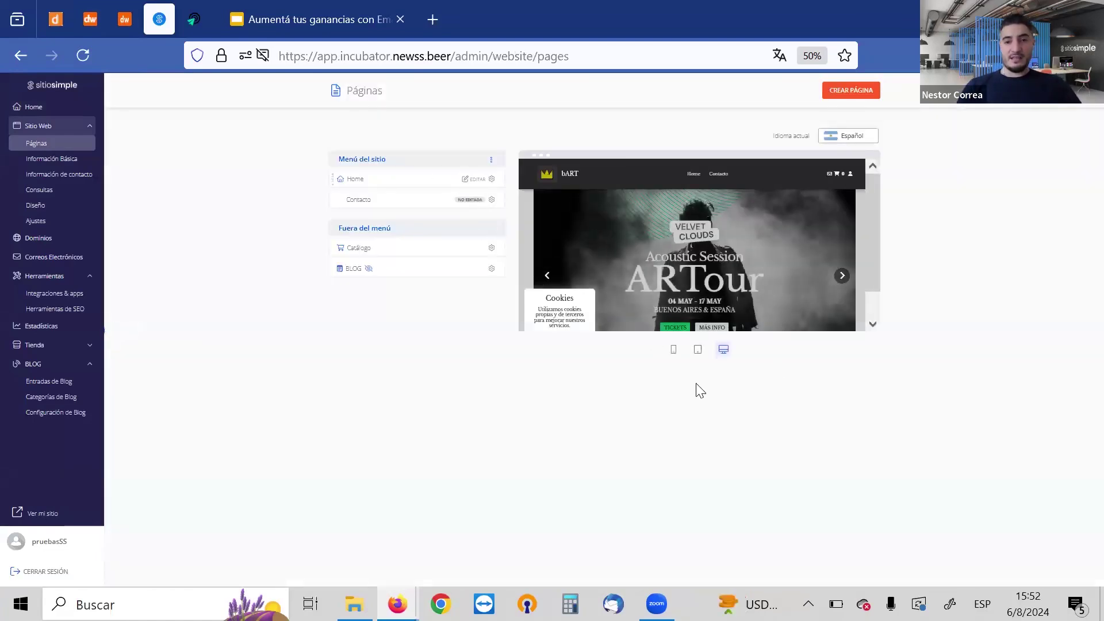
# Open the live bART site in a new tab with Ver mi sitio
pyautogui.click(42, 514)
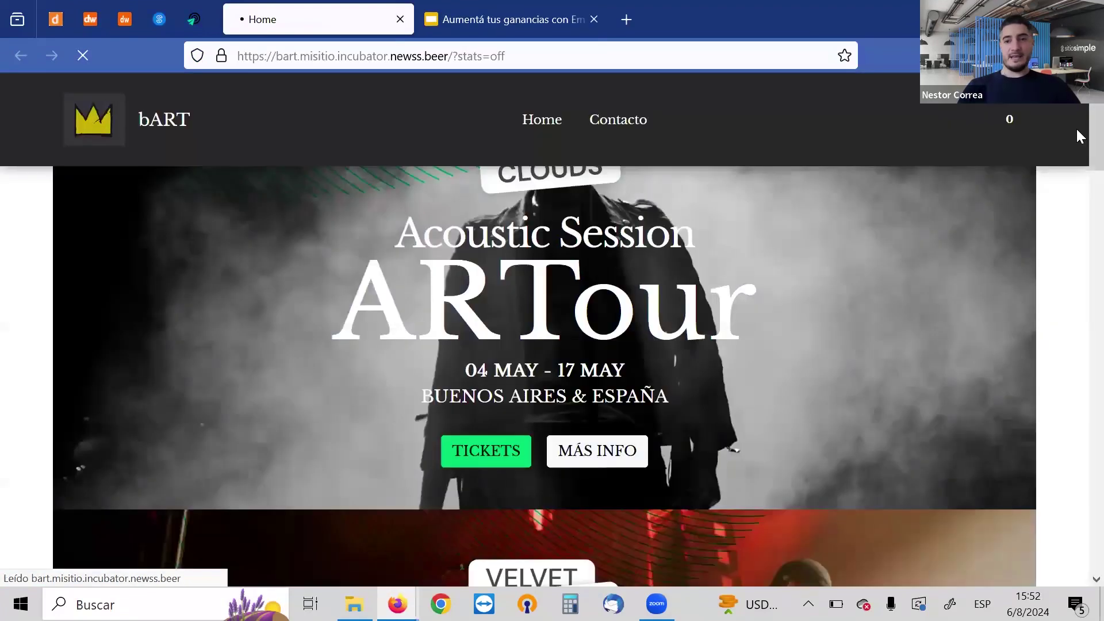
pyautogui.scroll(-15, 1076, 191)
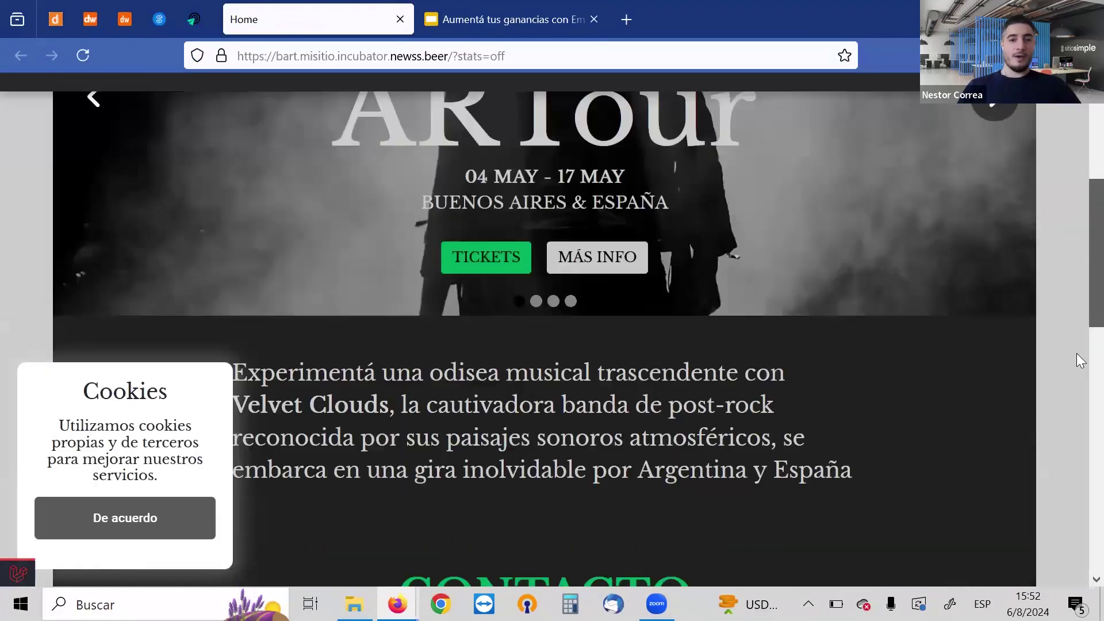
pyautogui.scroll(10, 1065, 494)
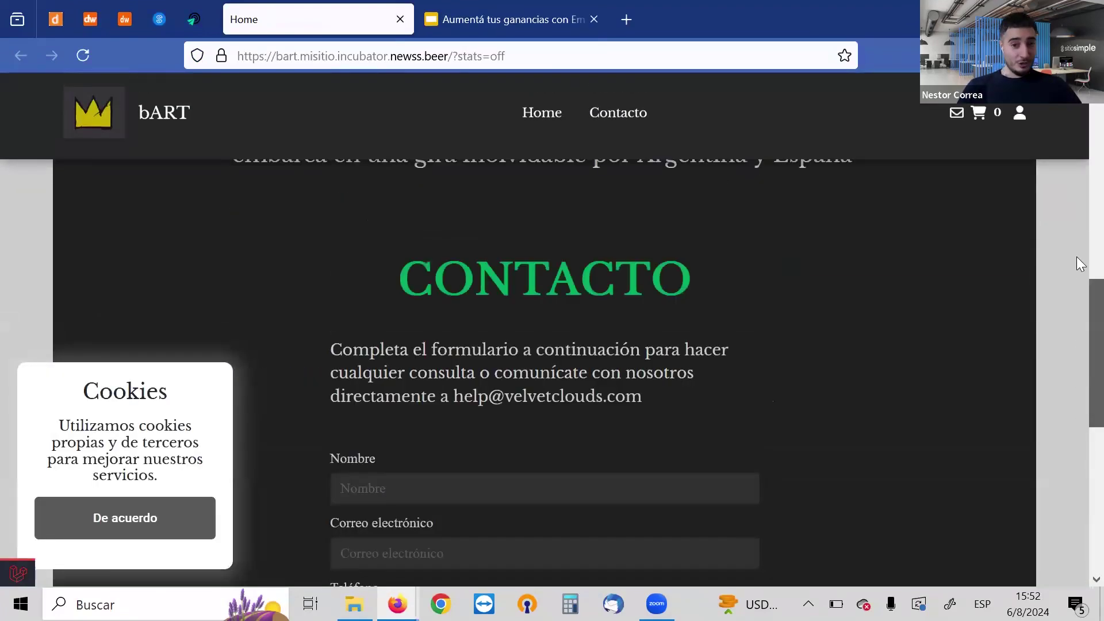
pyautogui.scroll(6, 1078, 108)
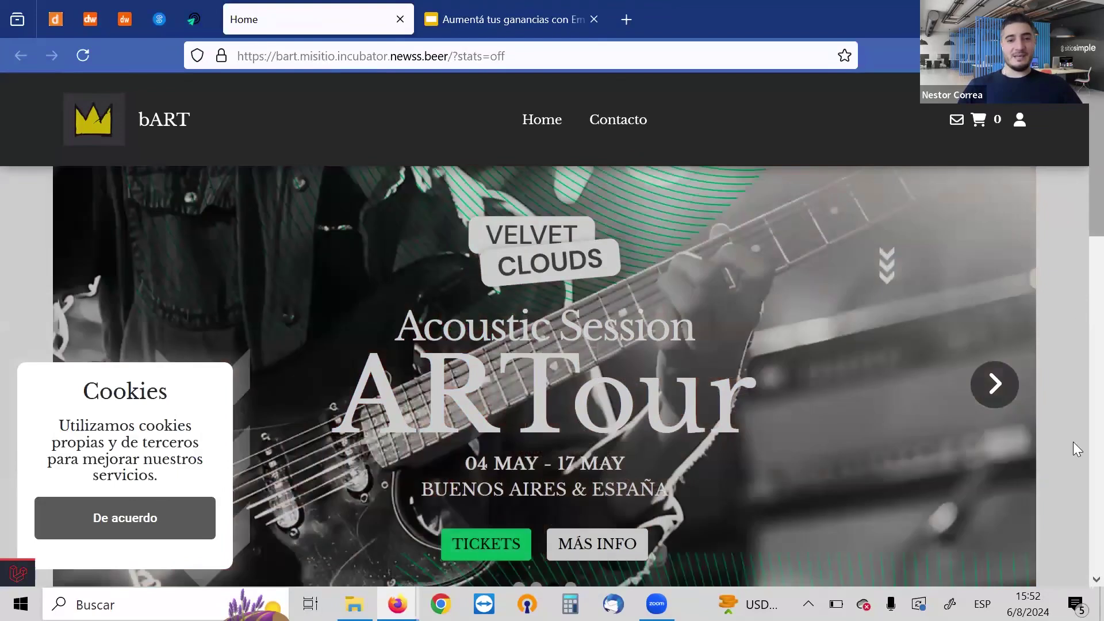
pyautogui.scroll(-15, 1072, 460)
pyautogui.scroll(15, 1076, 292)
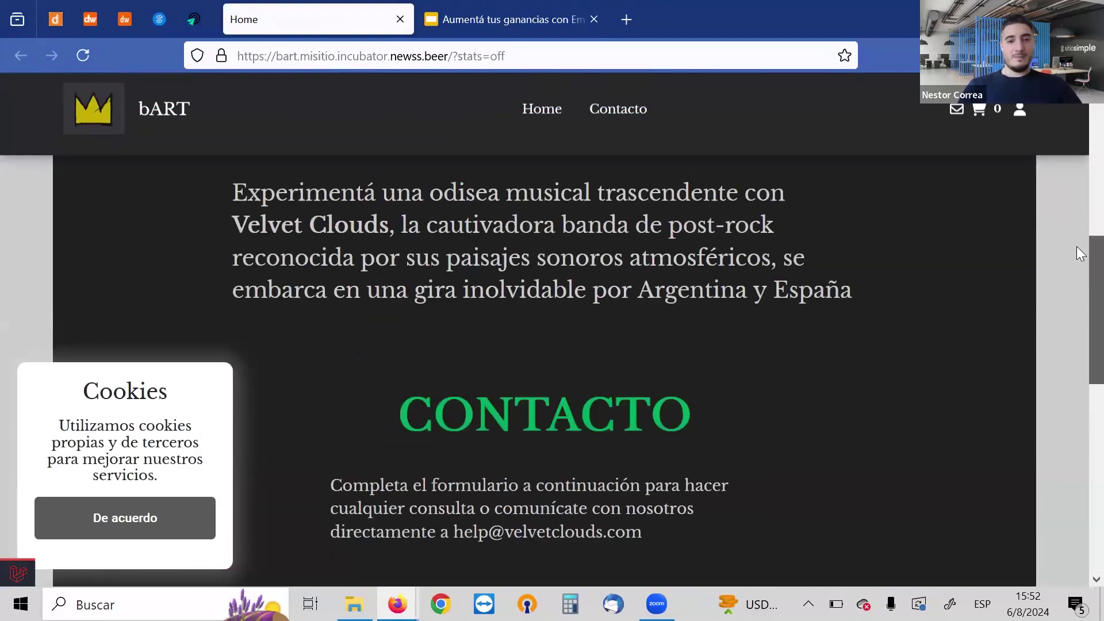
pyautogui.scroll(3, 1076, 177)
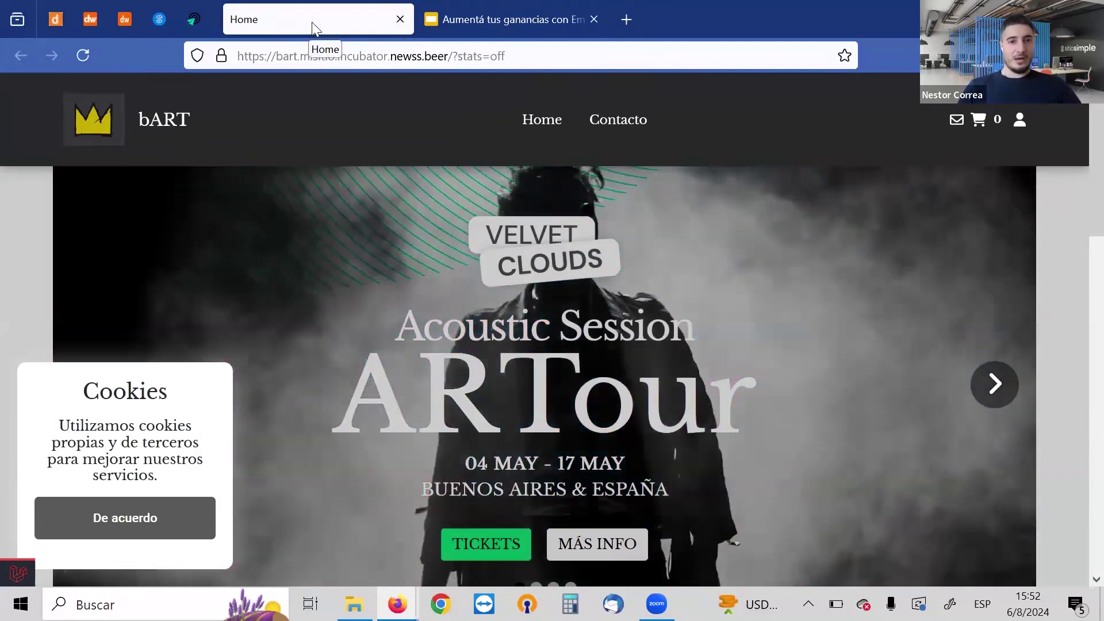
pyautogui.moveTo(312, 22); pyautogui.dragTo(190, 17)
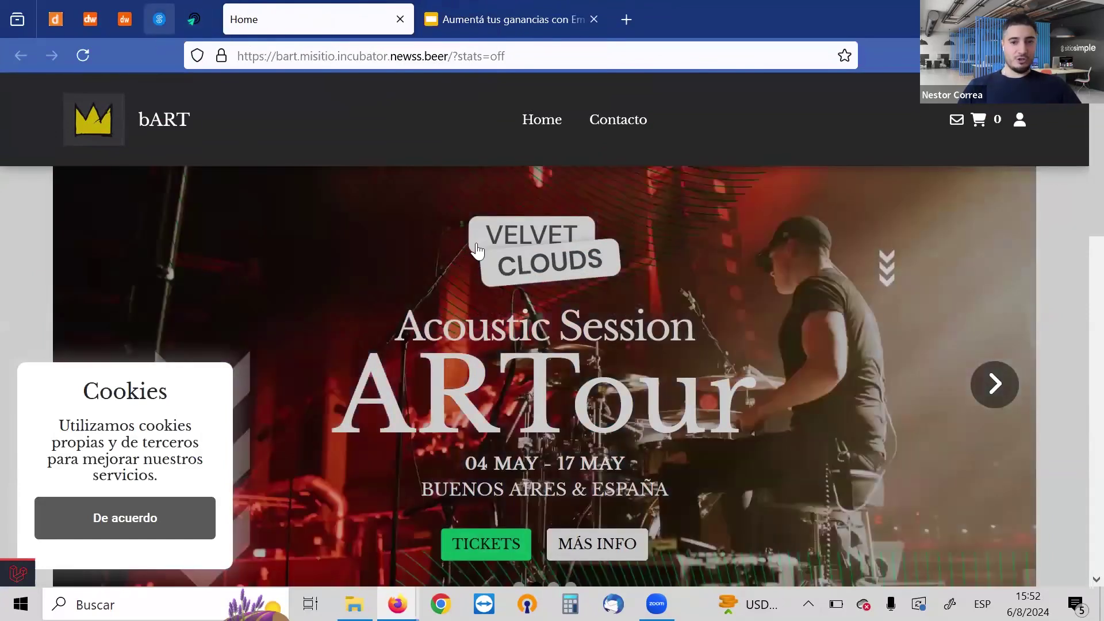
pyautogui.click(158, 26)
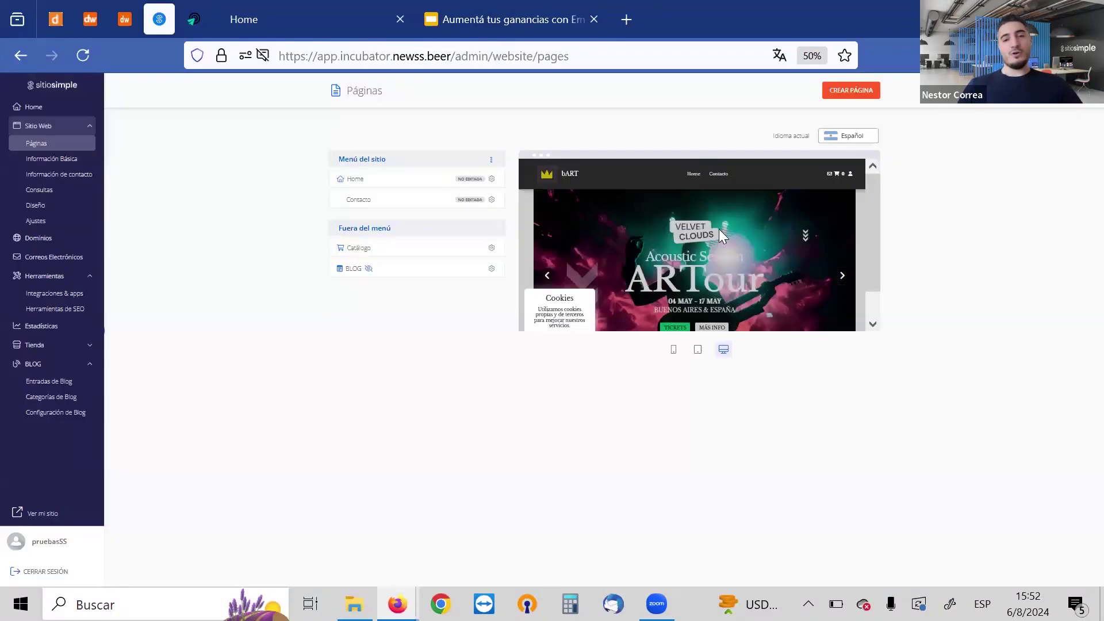
# Open the bART Home page in the editor from Menú del sitio
pyautogui.click(470, 182)
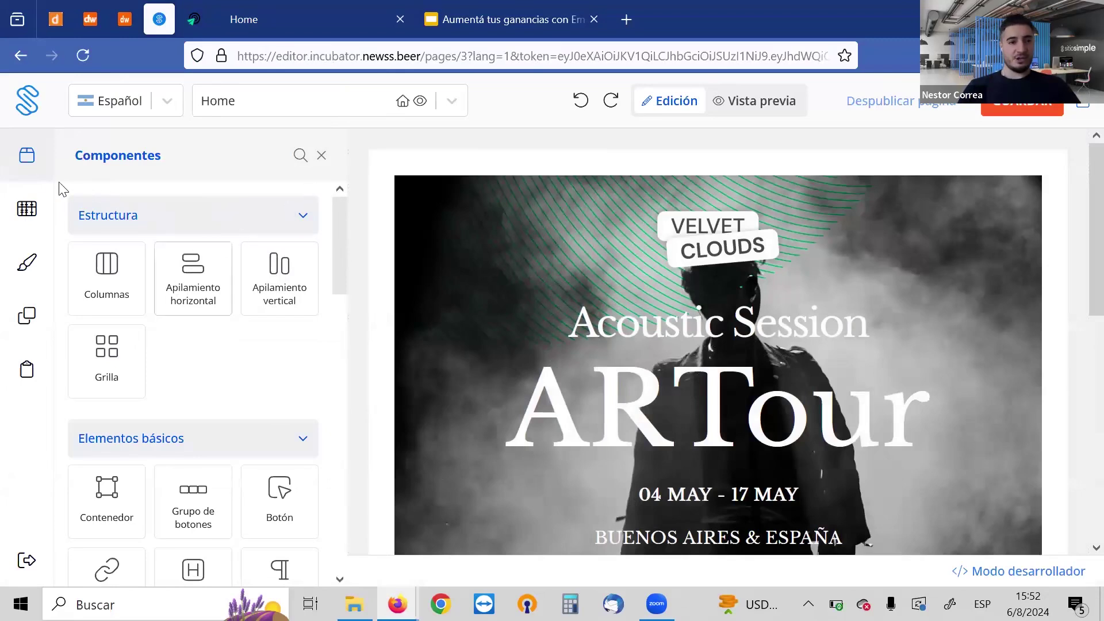
# Drag a Botón element into the ARTour hero, just below the BUENOS AIRES & ESPAÑA line
pyautogui.moveTo(339, 232); pyautogui.dragTo(335, 274)
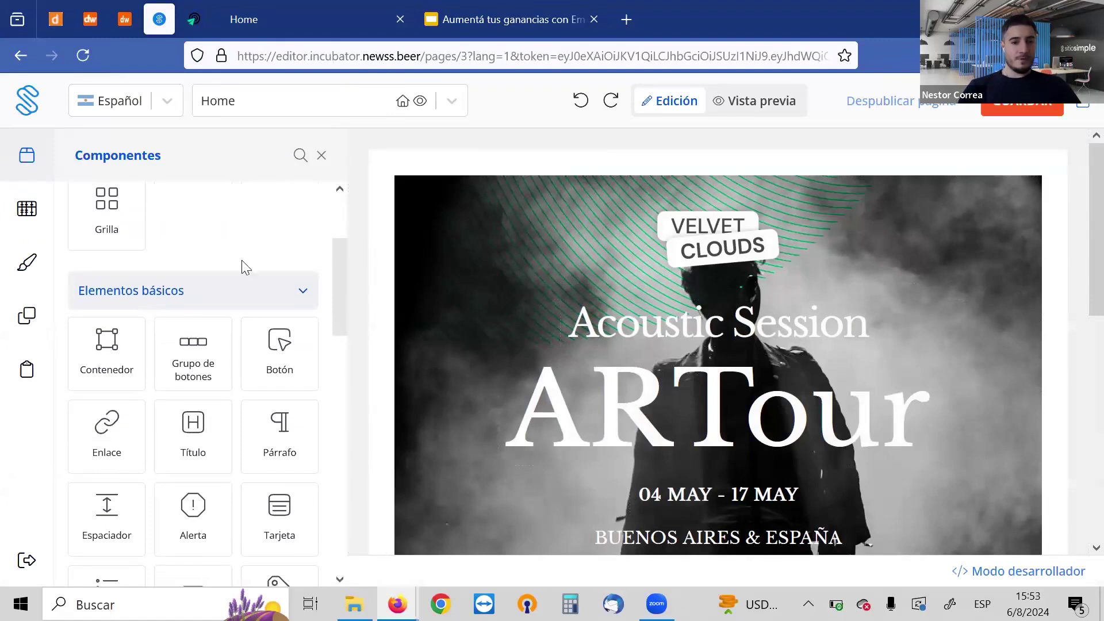
pyautogui.moveTo(337, 273); pyautogui.dragTo(333, 296)
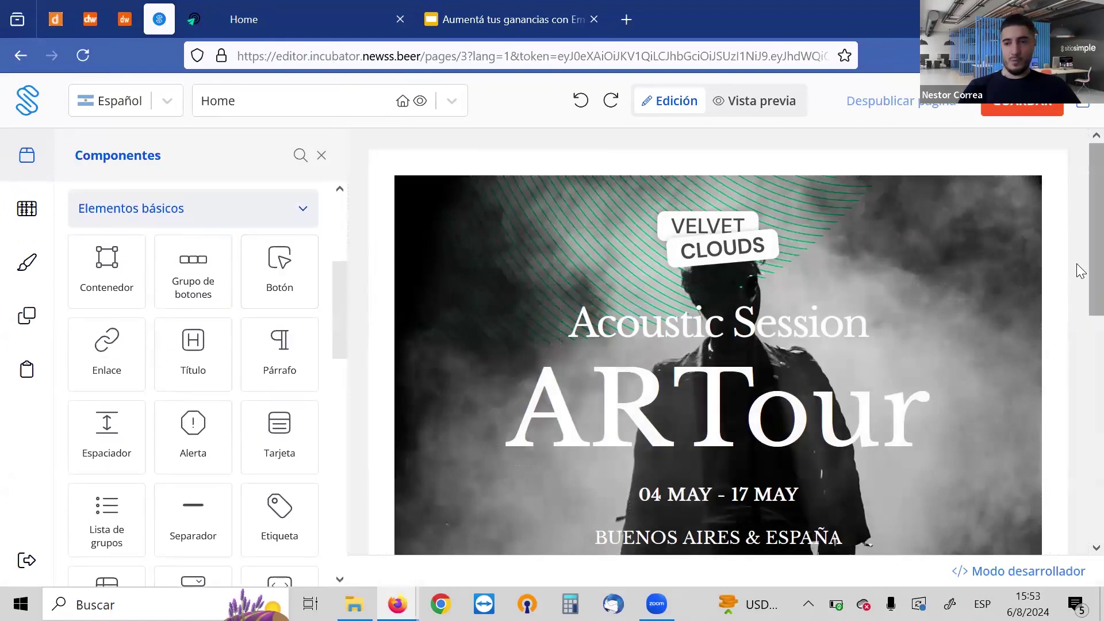
pyautogui.scroll(-3, 1080, 366)
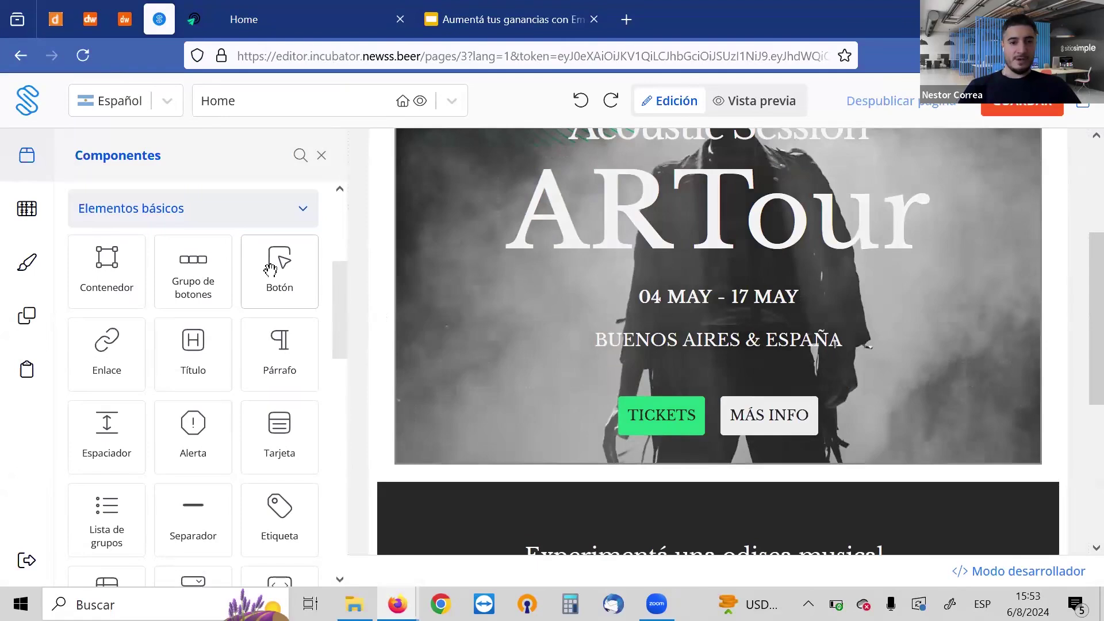
pyautogui.moveTo(270, 269); pyautogui.dragTo(713, 366)
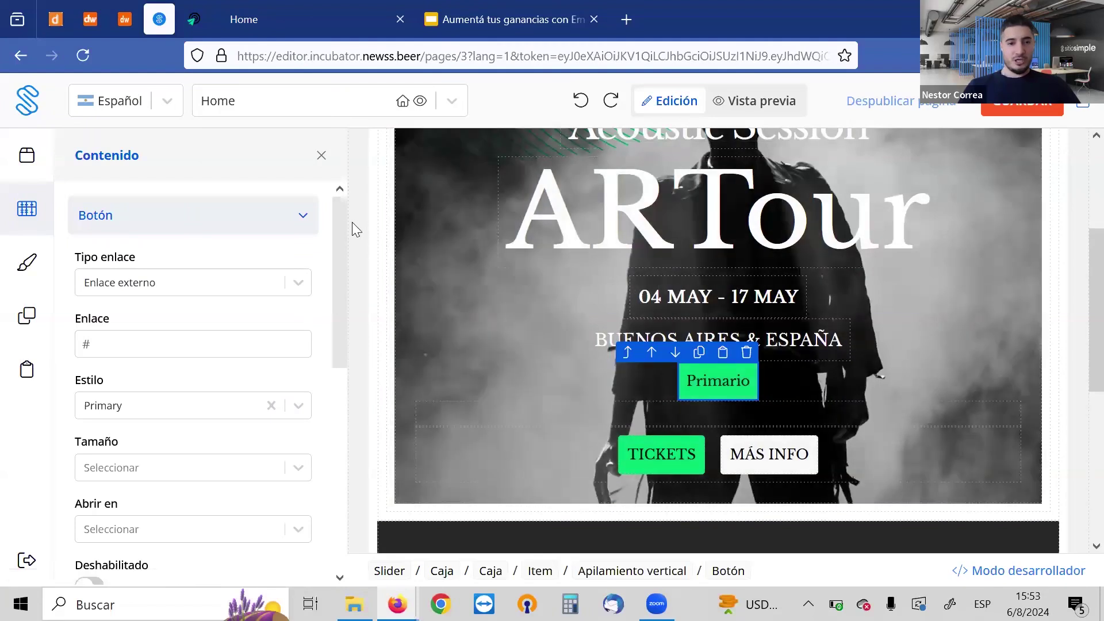
pyautogui.moveTo(340, 222); pyautogui.dragTo(342, 168)
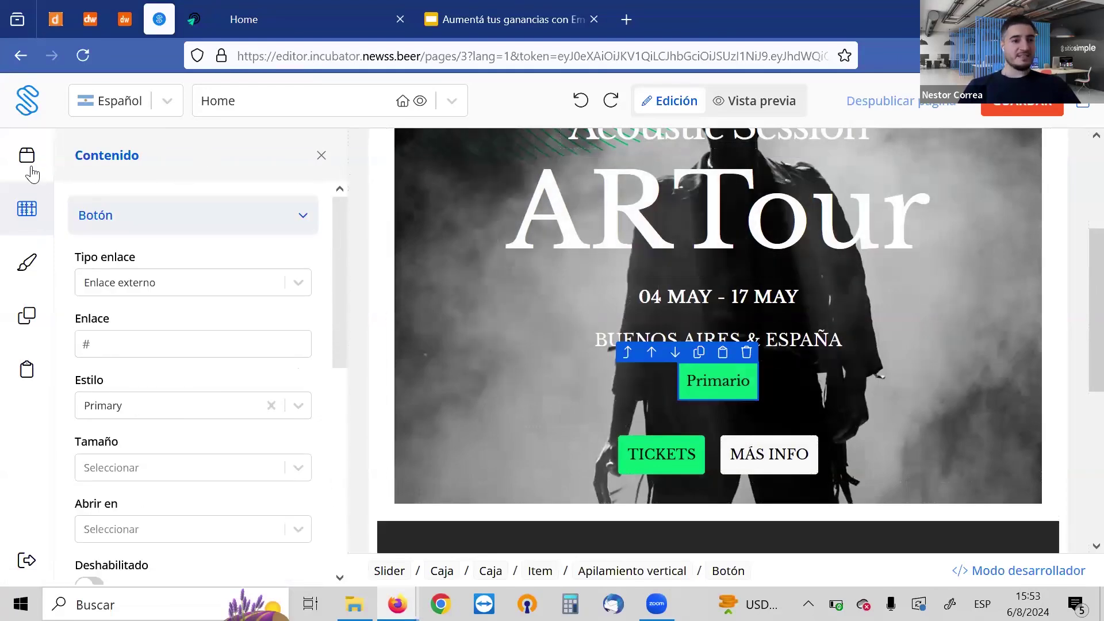
# Bring back the Componentes panel and select the VELVET CLOUDS logo image
pyautogui.click(27, 155)
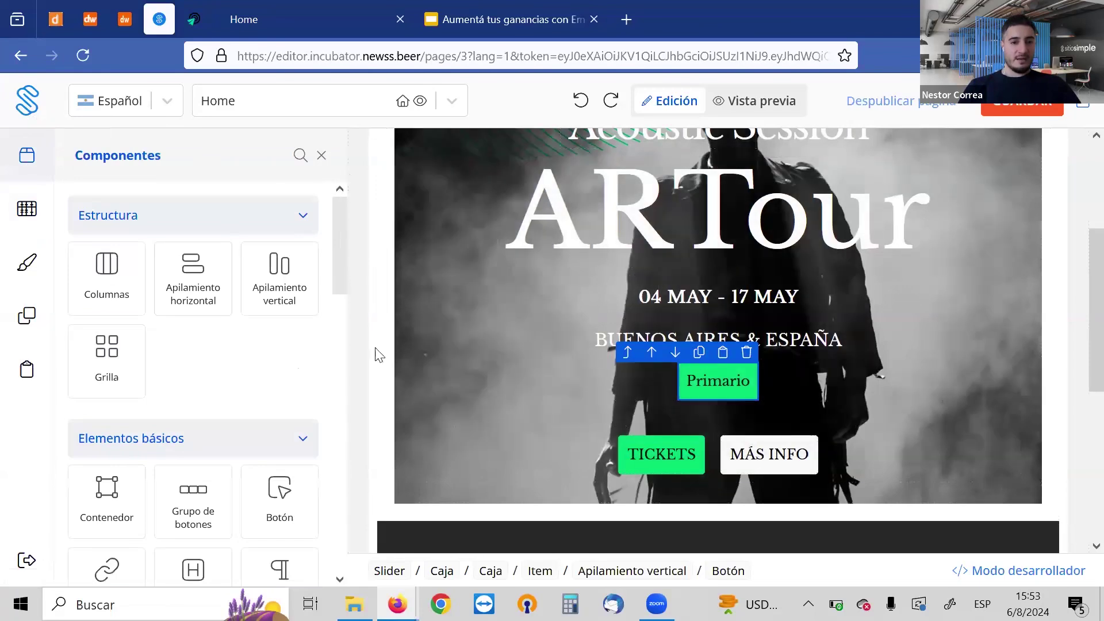
pyautogui.moveTo(1080, 295); pyautogui.dragTo(1078, 212)
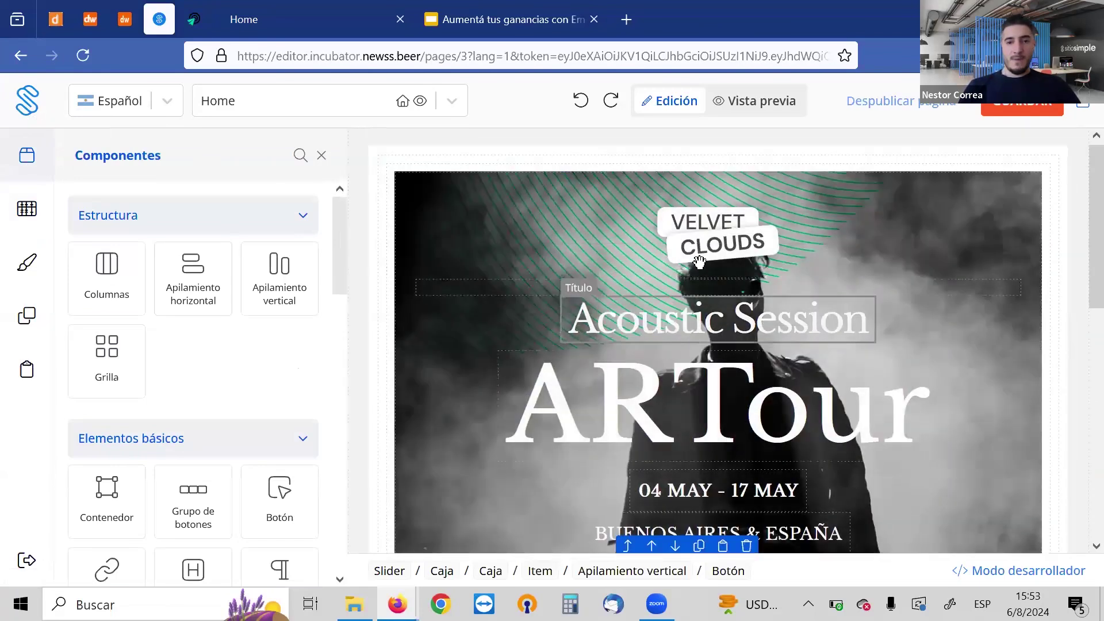
pyautogui.click(699, 262)
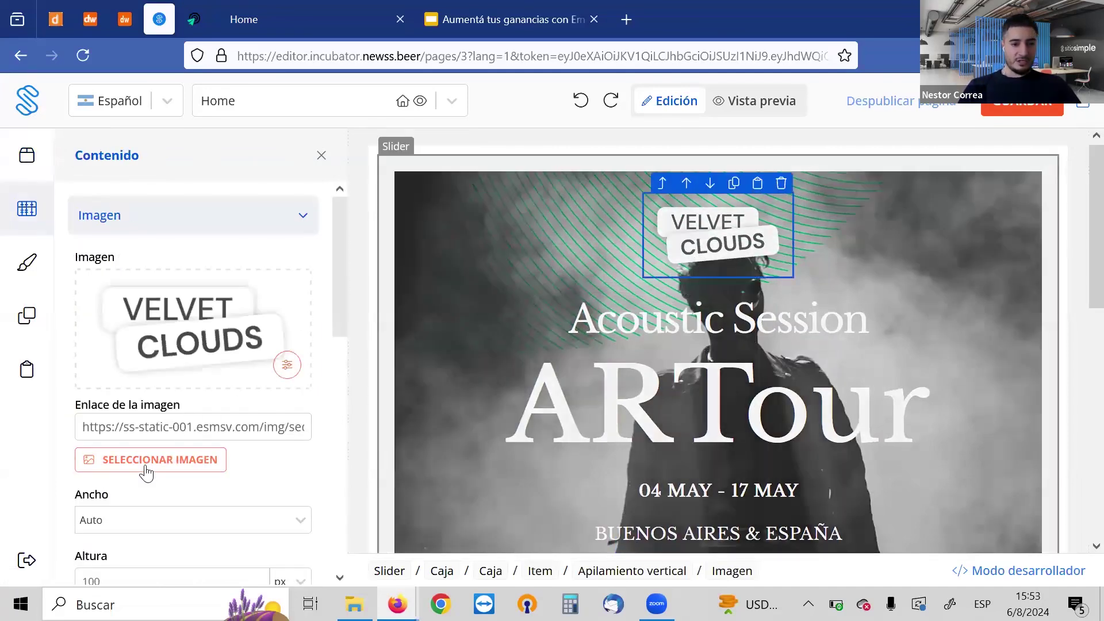
# Swap the VELVET CLOUDS logo for the Basquiat-Corona-Logo.webp crown image from Multimedia
pyautogui.click(146, 466)
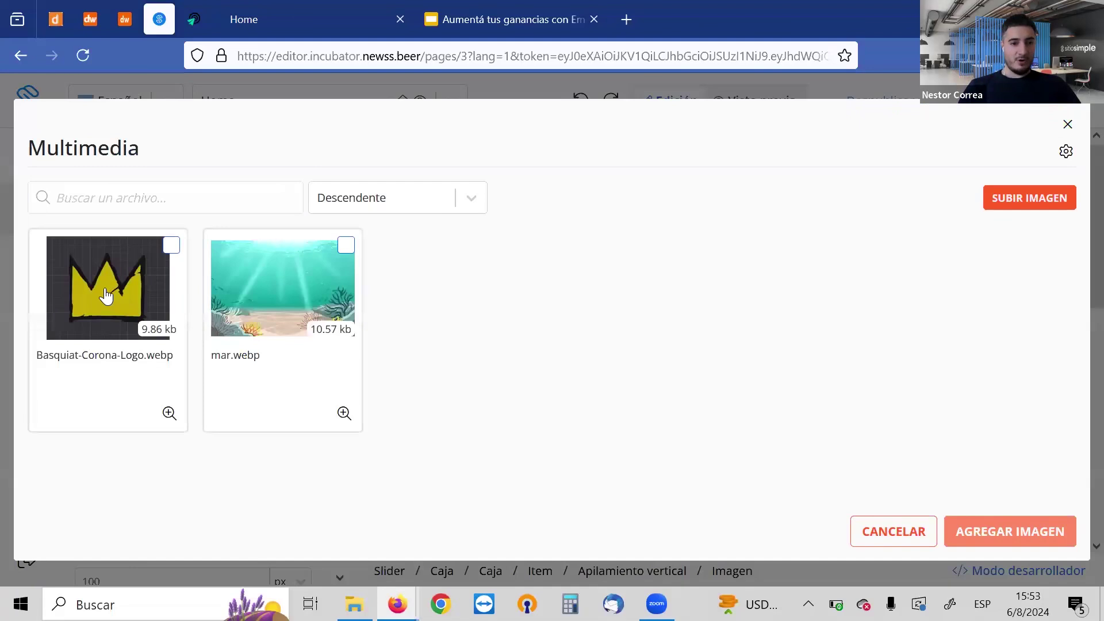
pyautogui.click(108, 298)
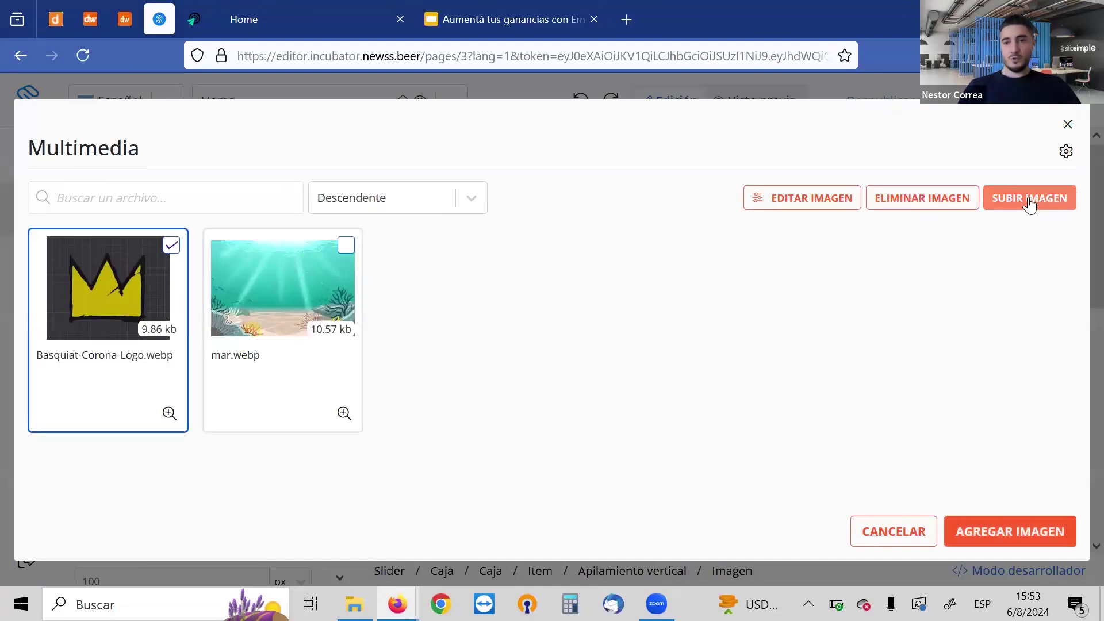
pyautogui.click(1029, 199)
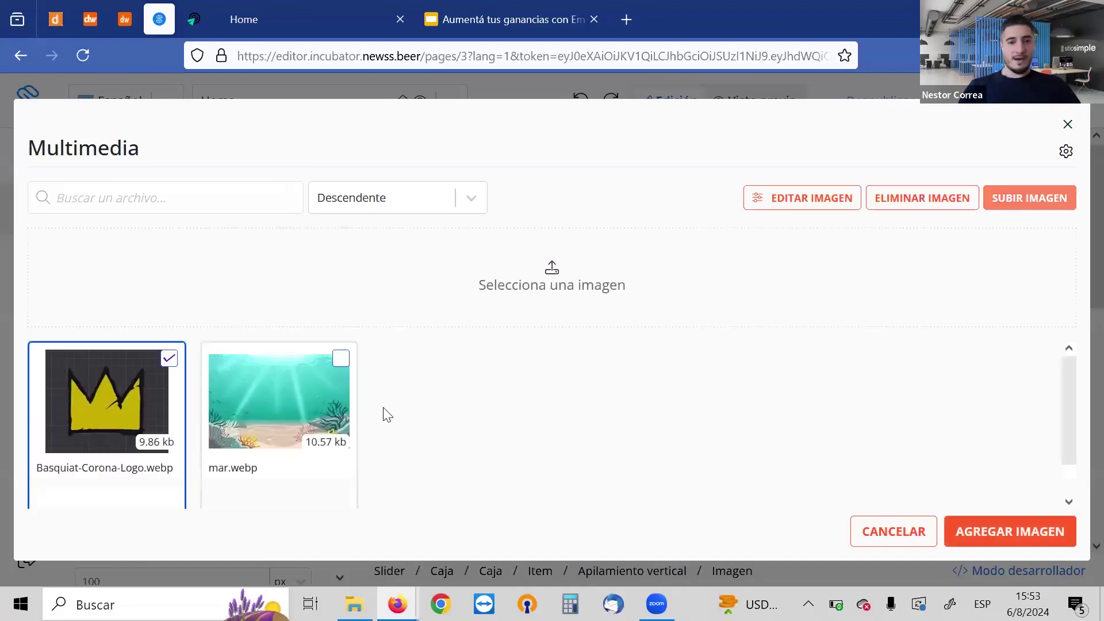
pyautogui.click(994, 523)
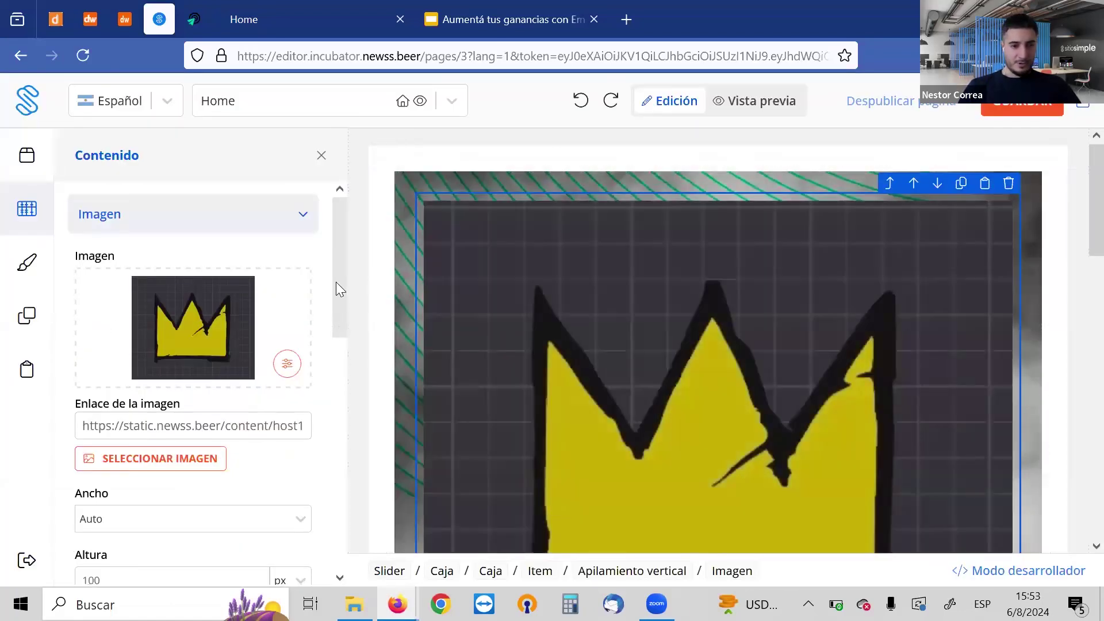
# Try crown image heights of 20 and 50 px, then settle on 100 px
pyautogui.scroll(-3, 339, 287)
pyautogui.moveTo(146, 427); pyautogui.dragTo(73, 428)
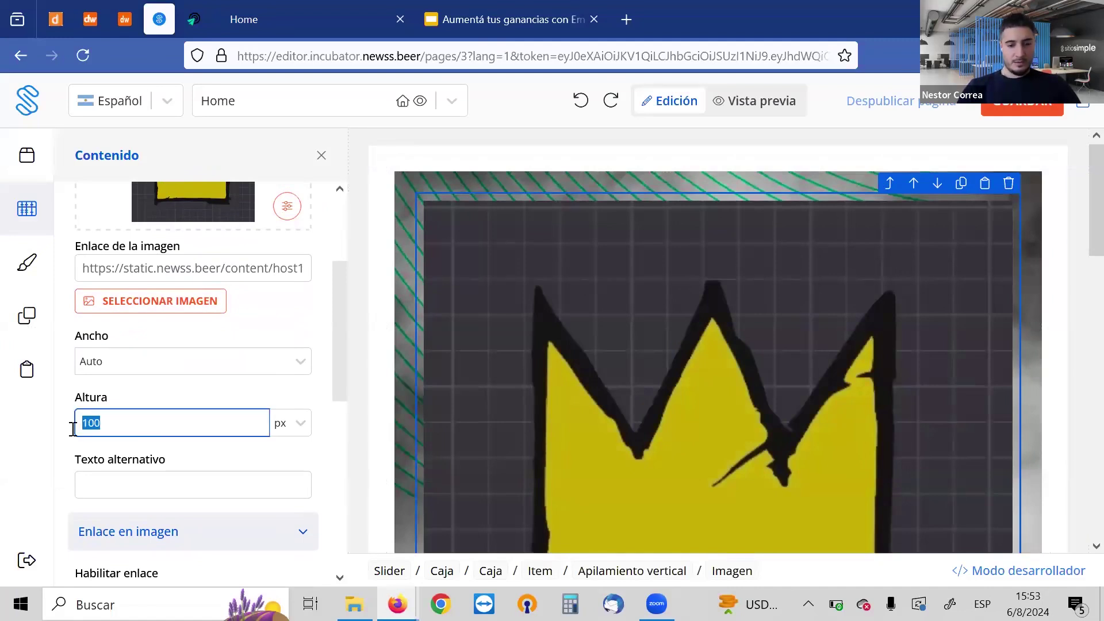
pyautogui.write('20')
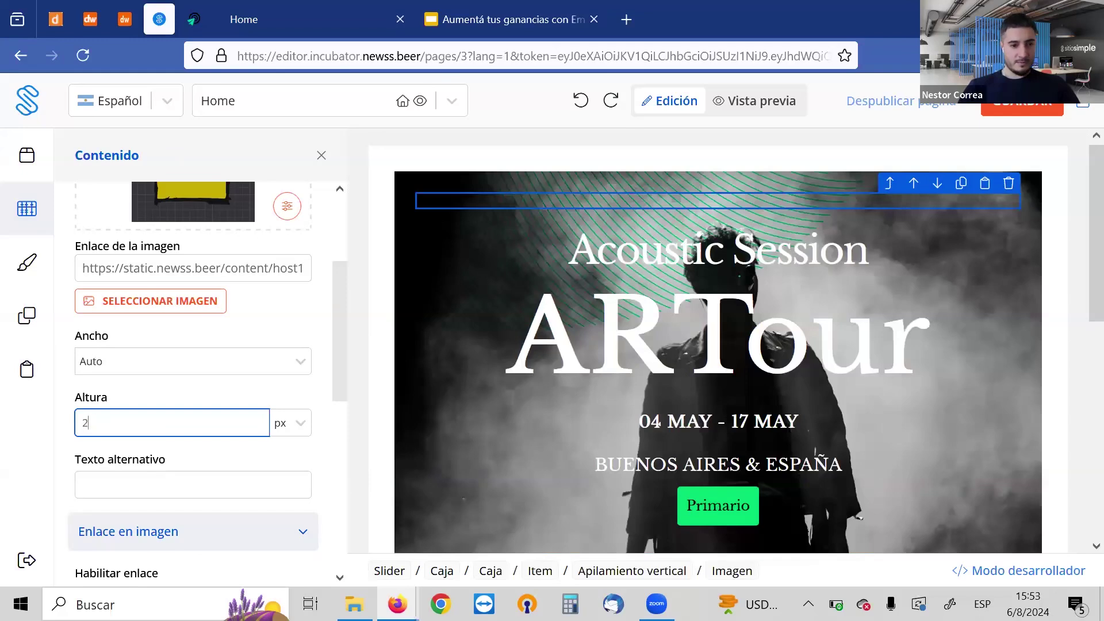
pyautogui.press('BackSpace')
pyautogui.write('5')
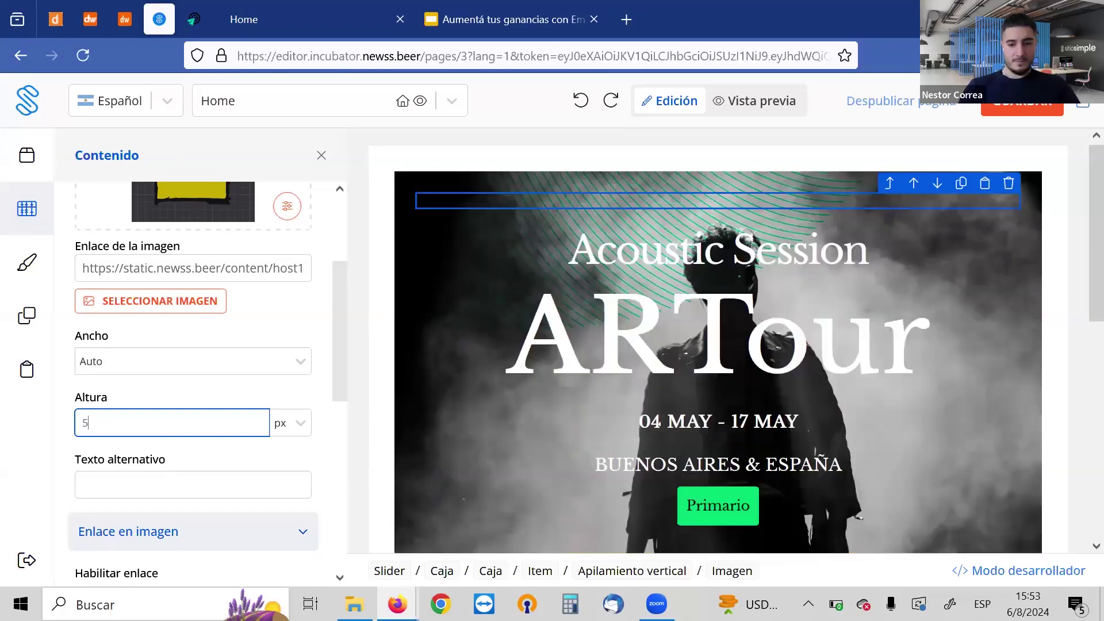
pyautogui.write('0')
pyautogui.press('BackSpace')
pyautogui.press('BackSpace')
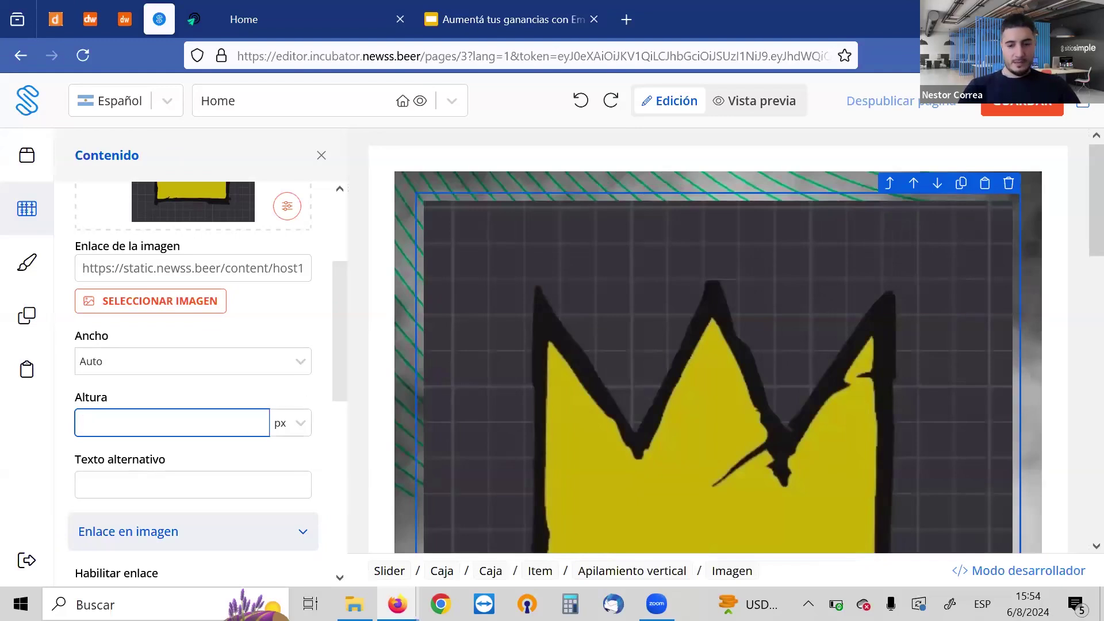
pyautogui.write('2')
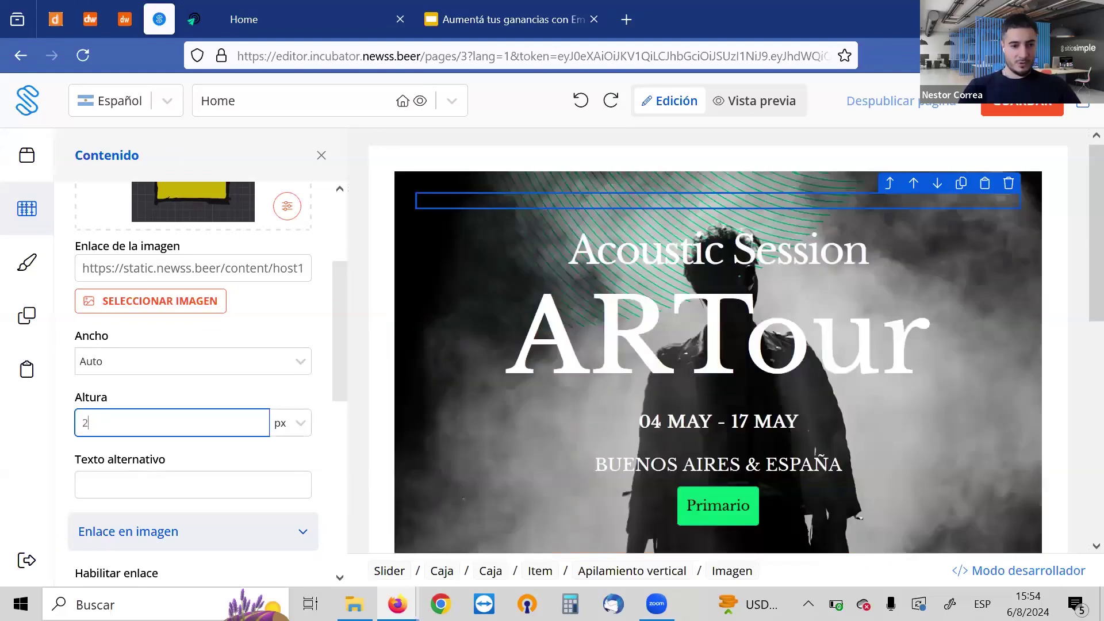
pyautogui.write('0')
pyautogui.press('BackSpace')
pyautogui.press('BackSpace')
pyautogui.write('100')
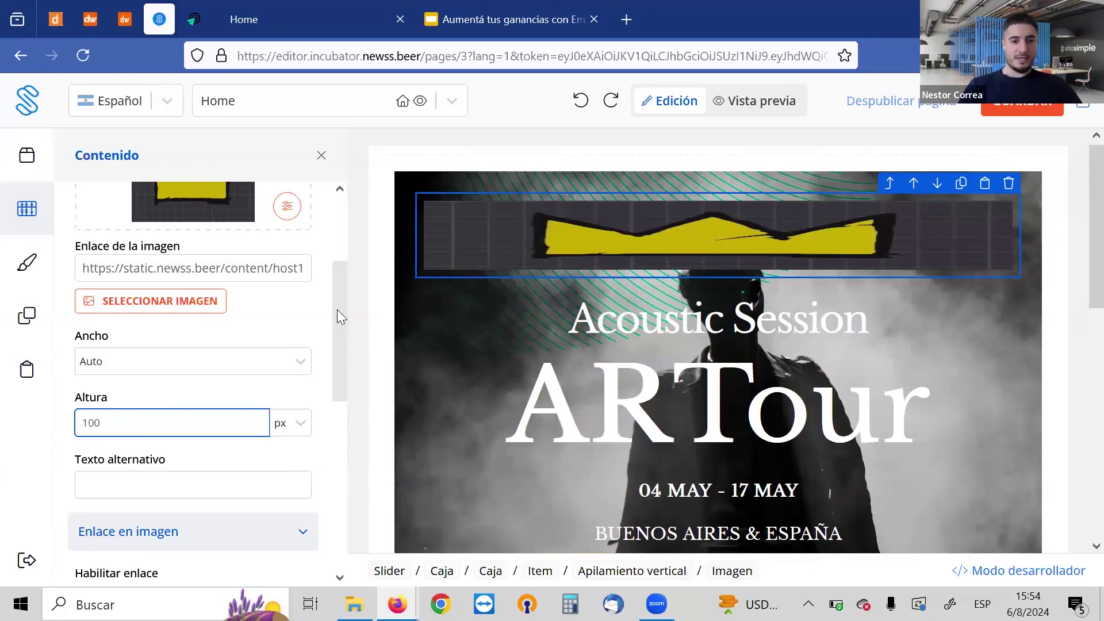
pyautogui.scroll(-2, 345, 406)
pyautogui.scroll(-2, 345, 405)
# Select the crown image, the Acoustic Session title and the 04 MAY - 17 MAY date line
pyautogui.click(981, 229)
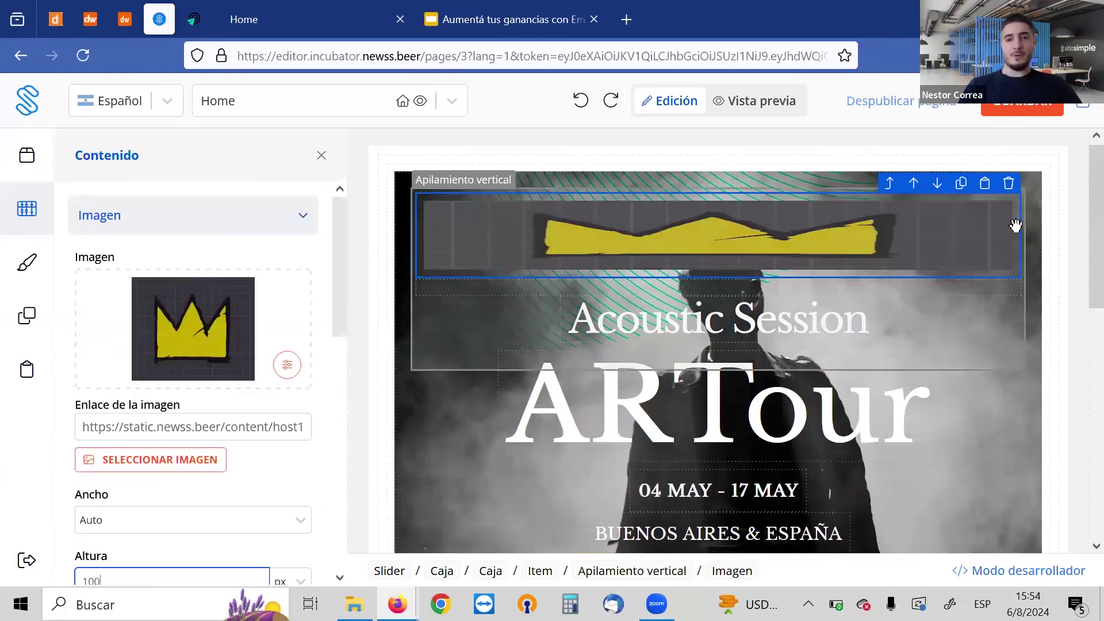
pyautogui.scroll(-5, 1079, 252)
pyautogui.scroll(4, 1080, 260)
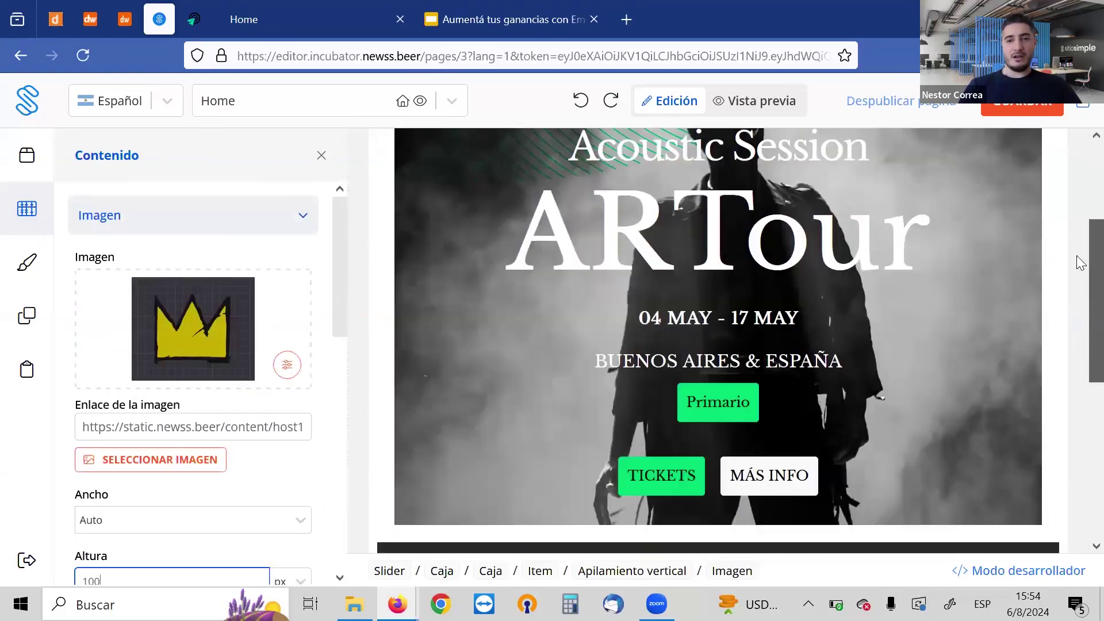
pyautogui.click(618, 286)
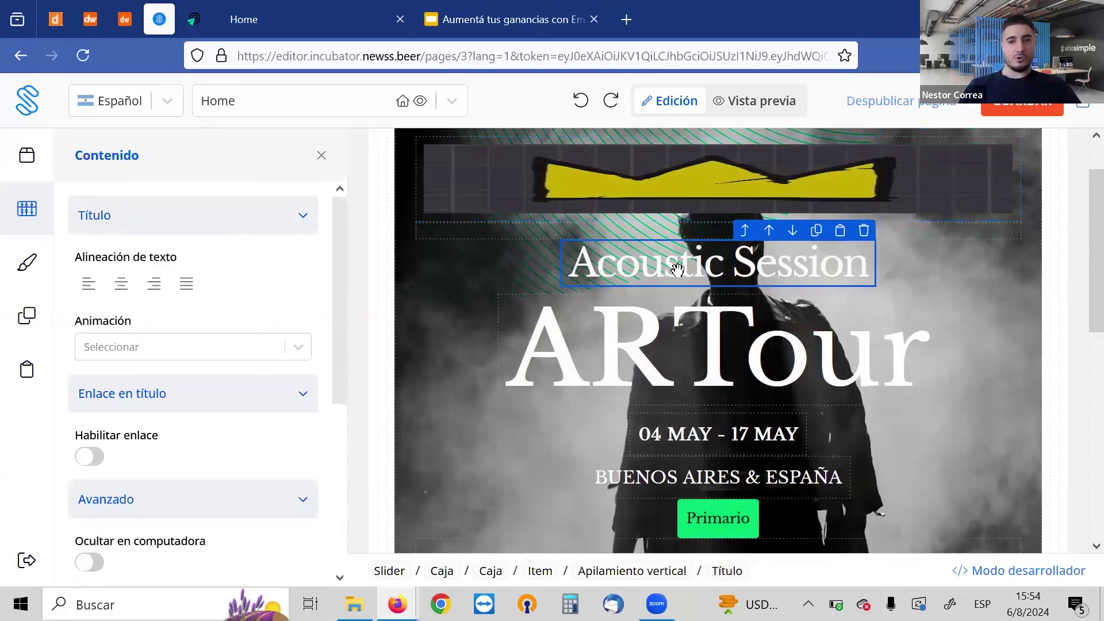
pyautogui.scroll(-2, 1077, 248)
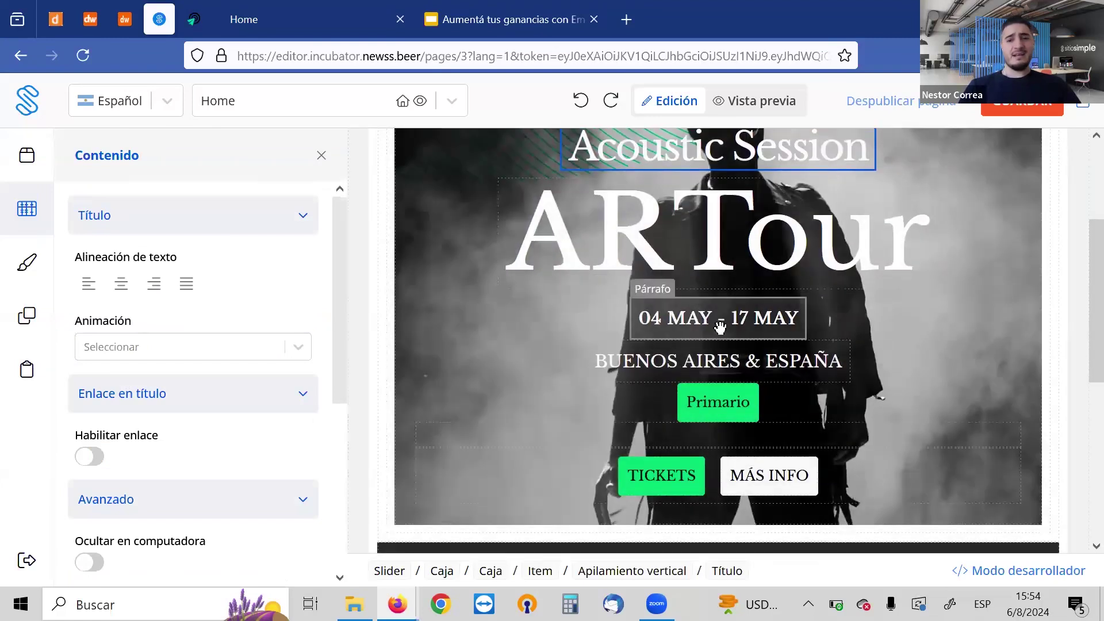
pyautogui.click(707, 311)
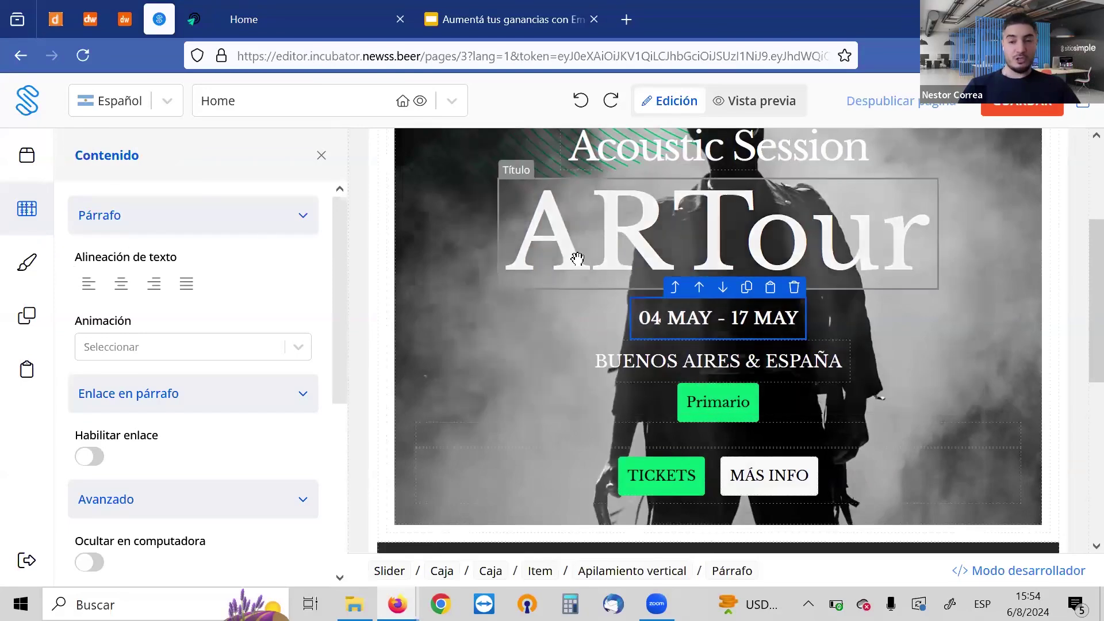
# Scroll over the hero banner and bring back the Componentes panel
pyautogui.scroll(2, 1079, 258)
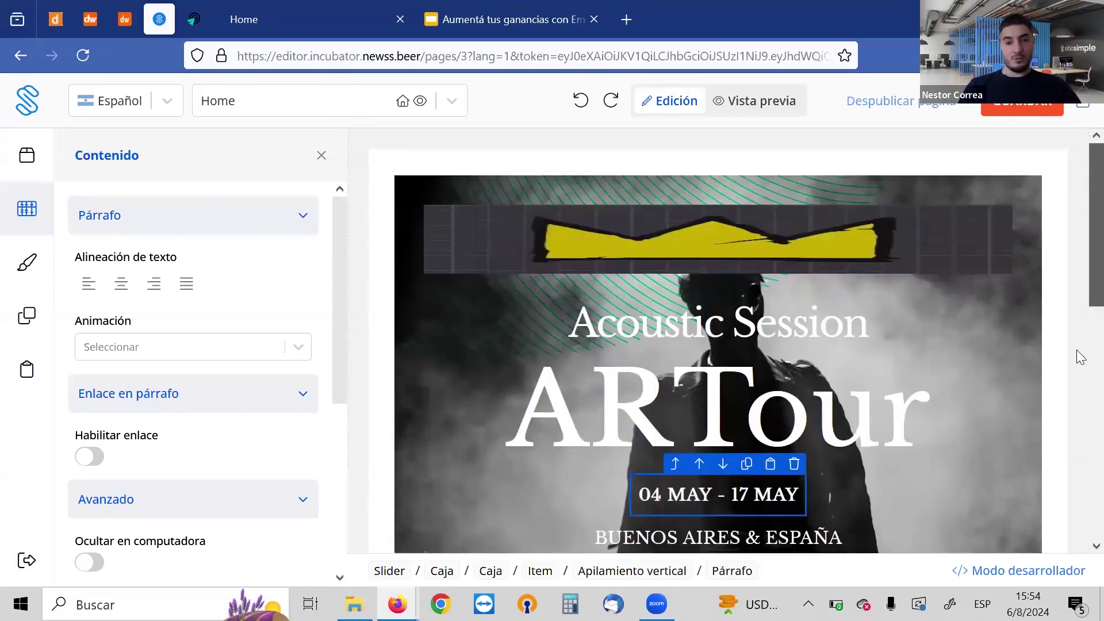
pyautogui.scroll(-8, 1080, 357)
pyautogui.scroll(7, 1078, 363)
pyautogui.scroll(-7, 1076, 402)
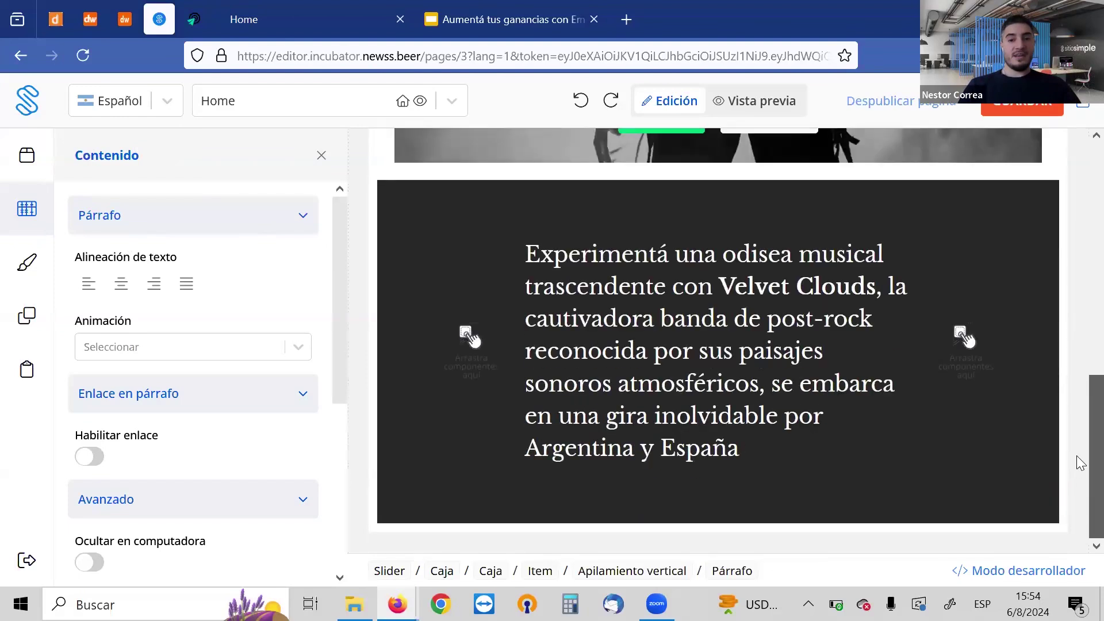
pyautogui.scroll(6, 1076, 288)
pyautogui.scroll(1, 1077, 276)
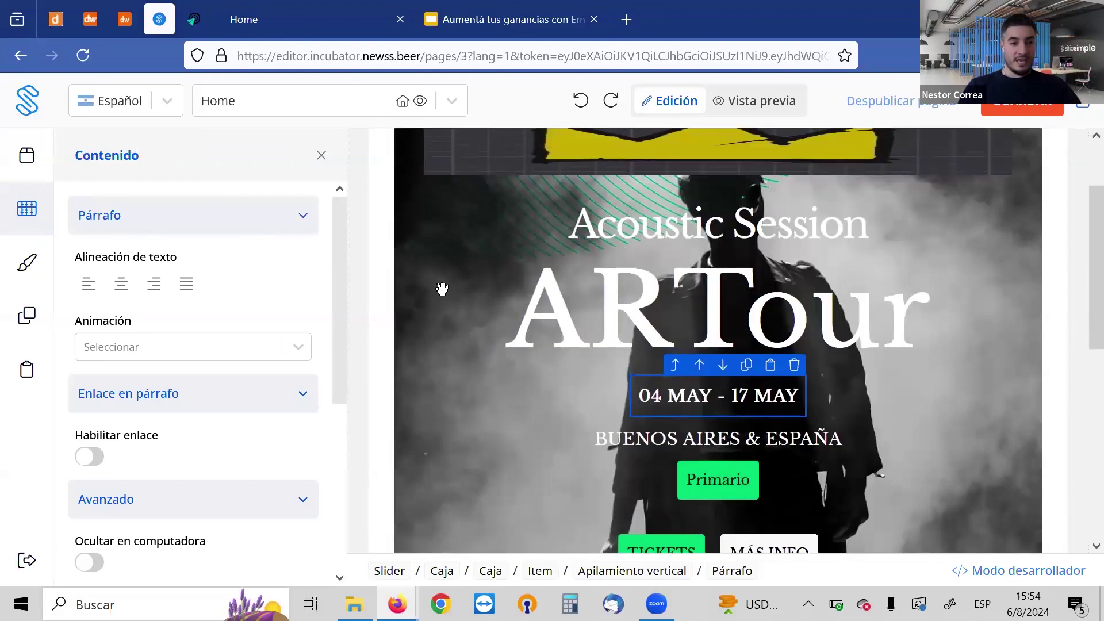
pyautogui.click(23, 162)
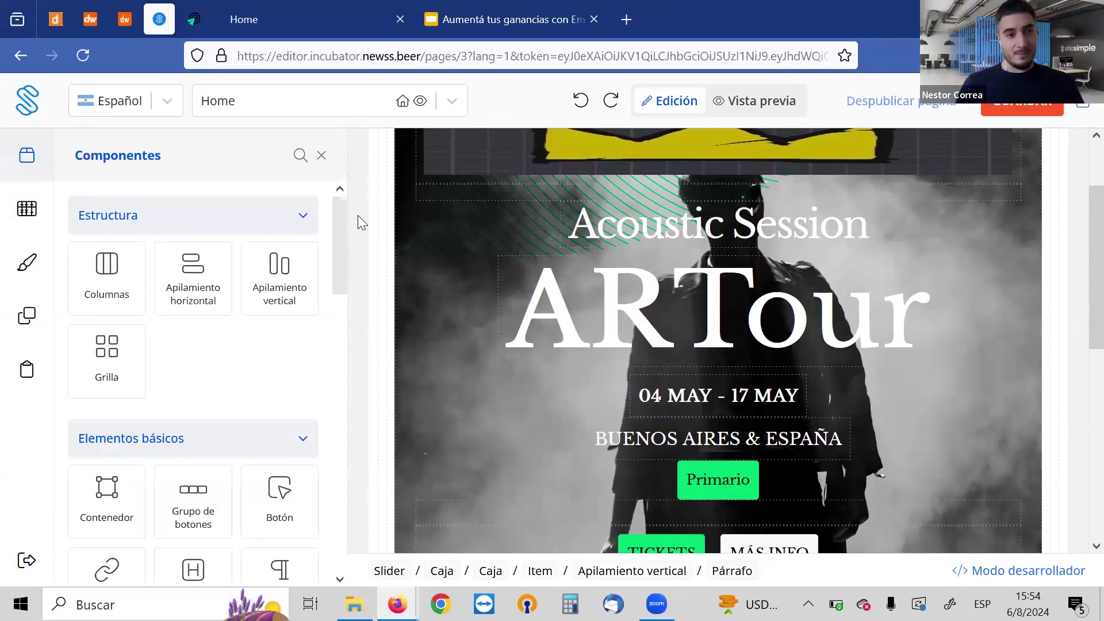
# Visit DonWeb's help centre and Mi Area de Cliente, close Mi Cuenta, then go to EnvíaloSimple
pyautogui.click(124, 20)
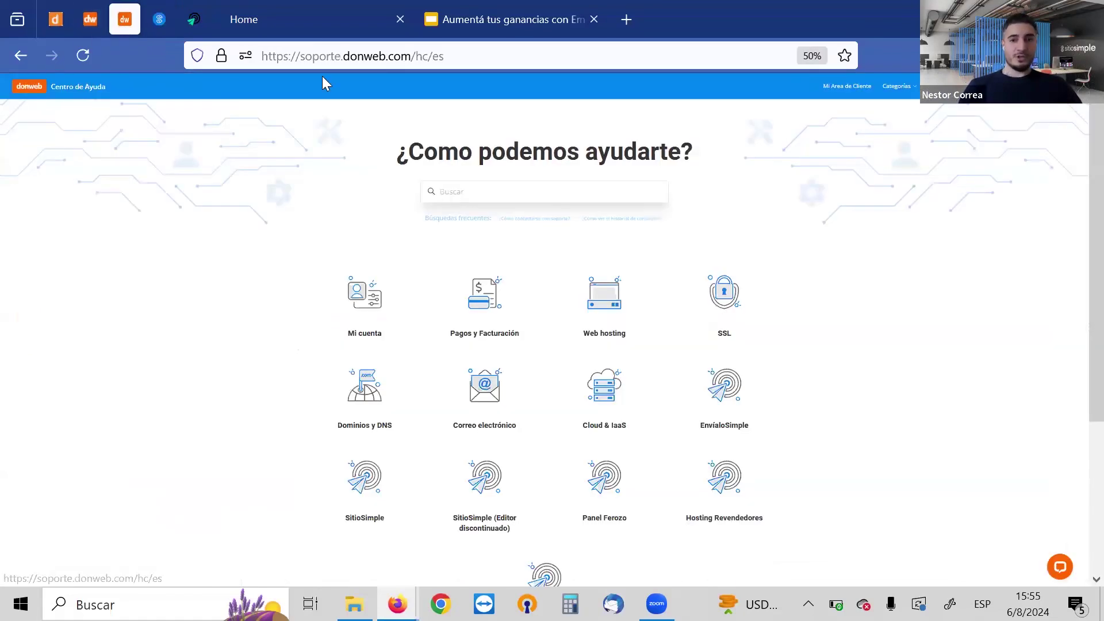
pyautogui.click(845, 88)
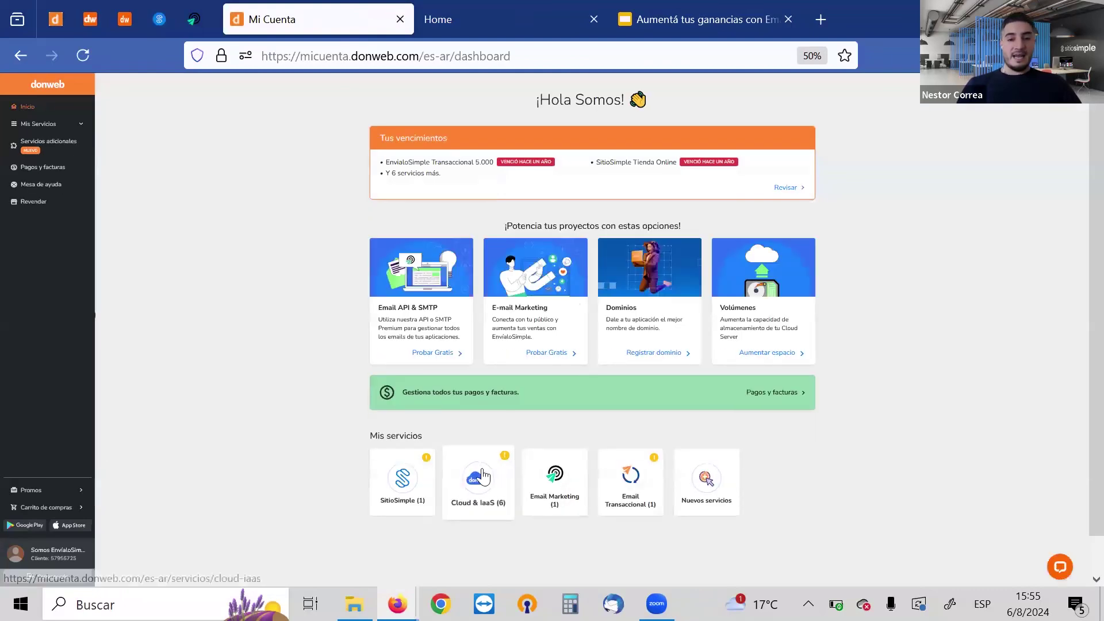
pyautogui.click(401, 21)
pyautogui.click(196, 19)
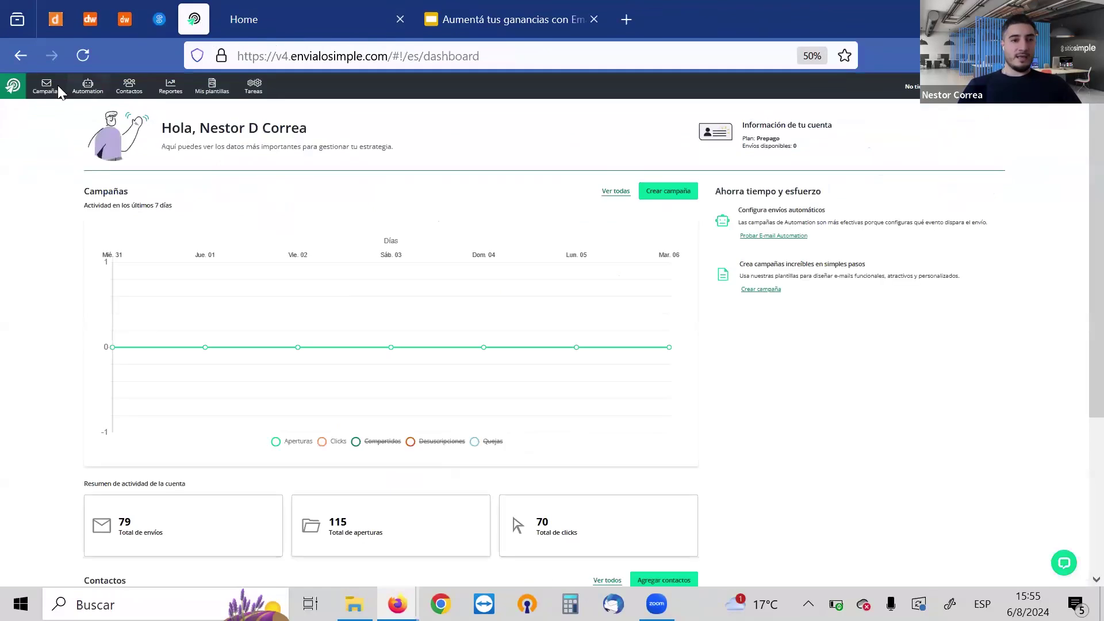
# Reload the EnvialoSimple dashboard, open Contactos, then its Formularios section
pyautogui.click(13, 86)
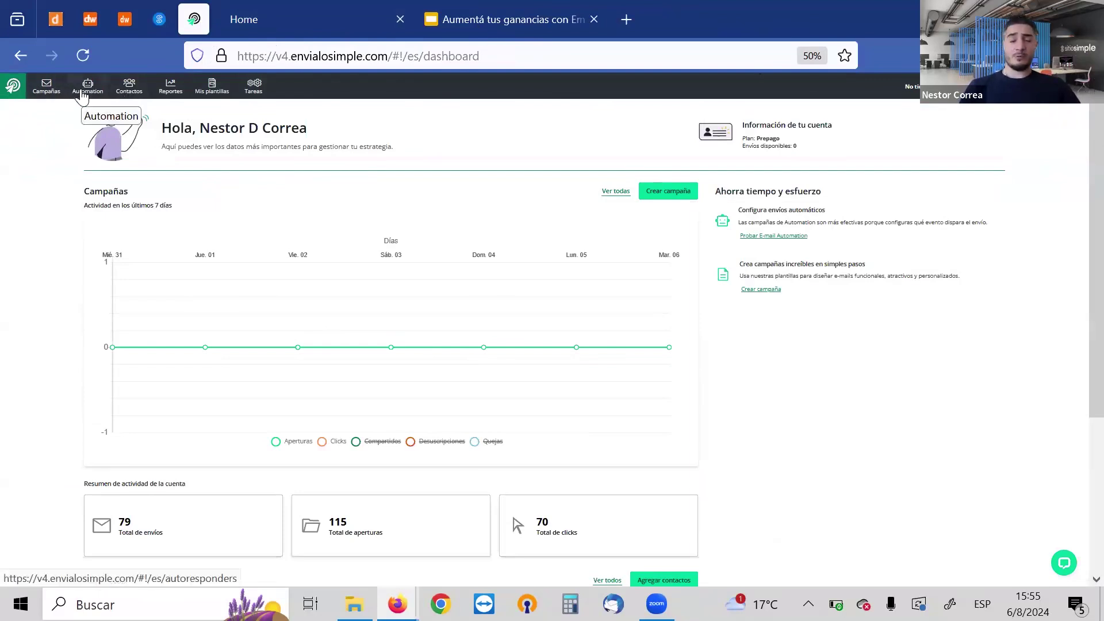
pyautogui.click(132, 95)
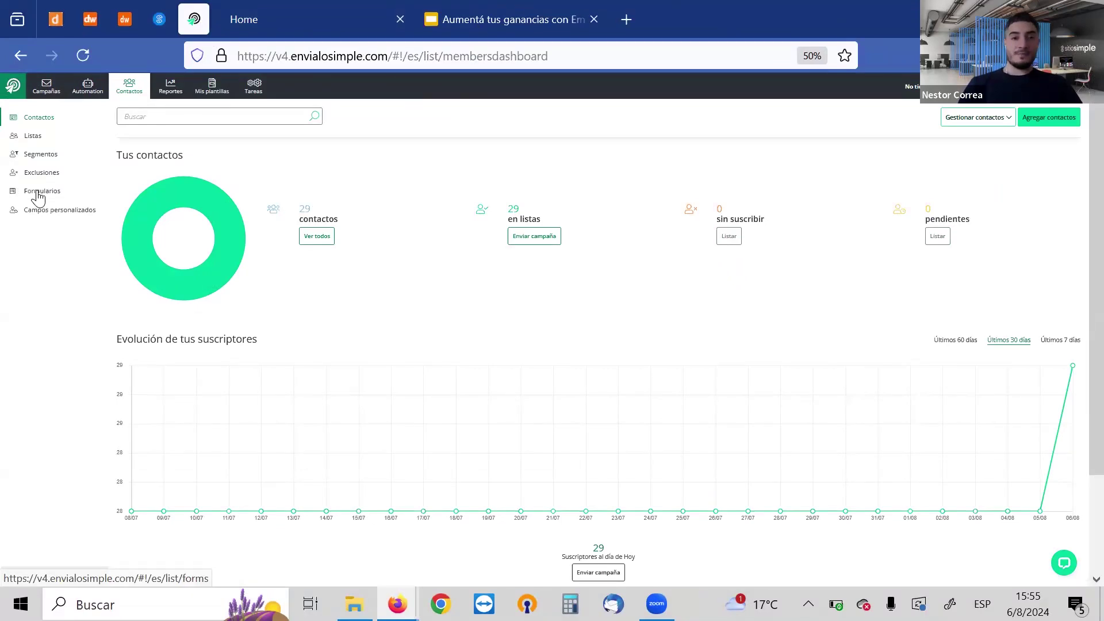
pyautogui.click(38, 197)
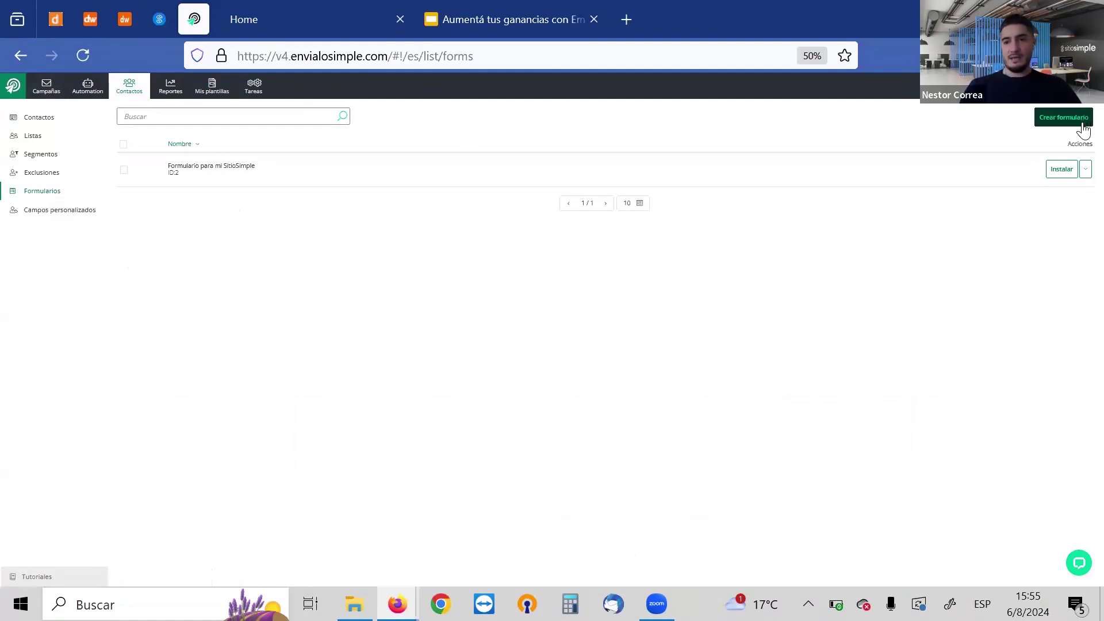
# Show the website embed code for Formulario para mi SitioSimple, close it, and reopen Instalar
pyautogui.click(1054, 172)
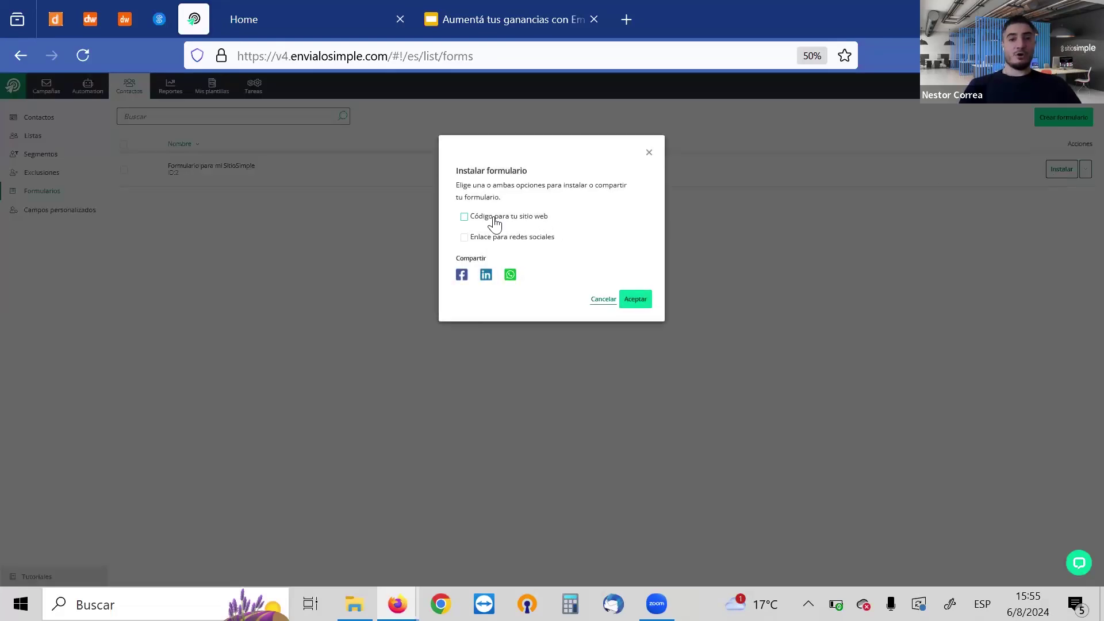
pyautogui.click(495, 222)
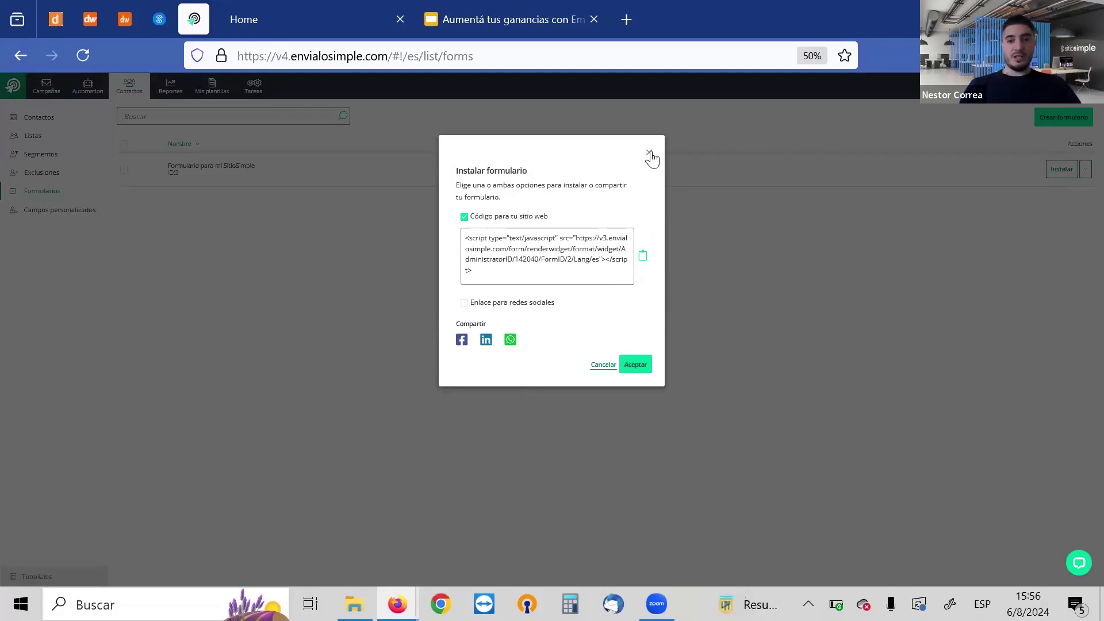
pyautogui.click(649, 154)
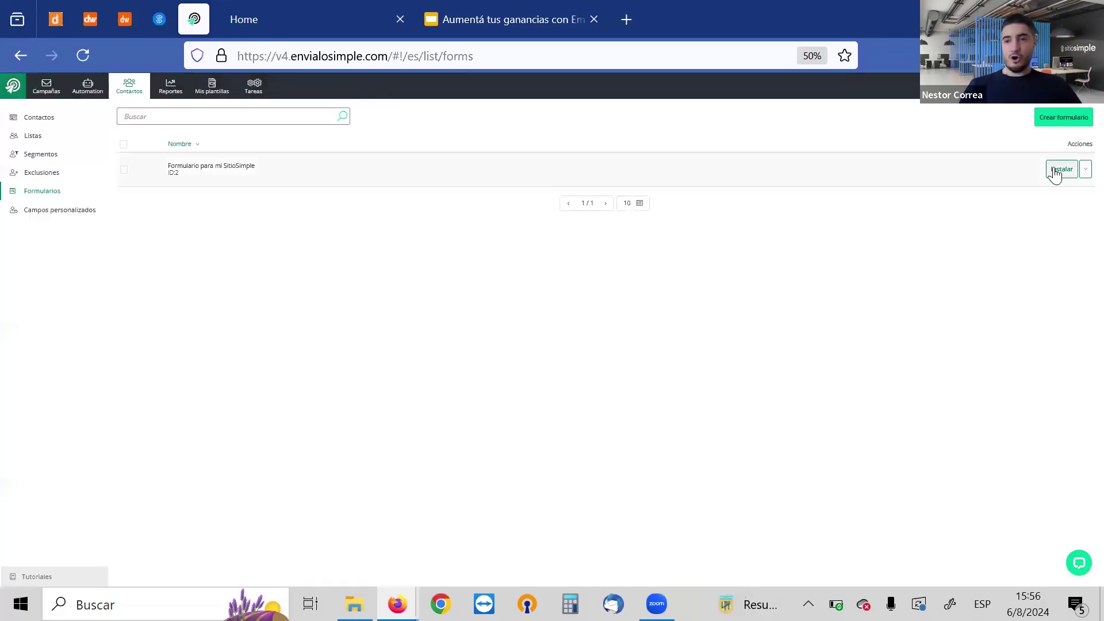
pyautogui.click(1055, 172)
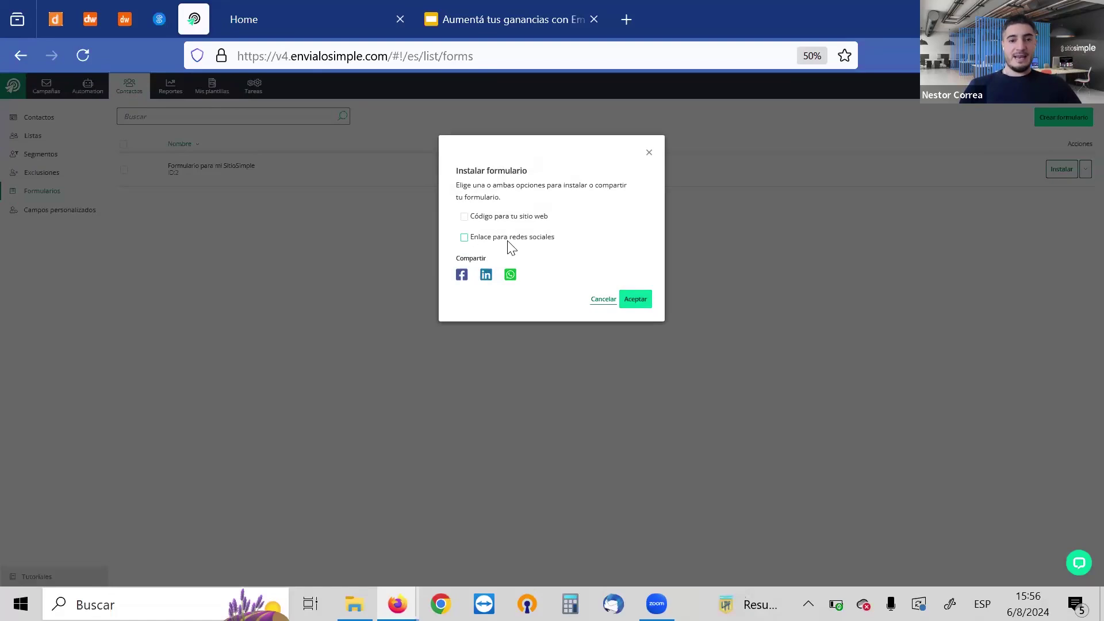
# View the form's 'Enlace para redes sociales' link, close the install options, and return to the dashboard
pyautogui.click(508, 241)
pyautogui.doubleClick(505, 239)
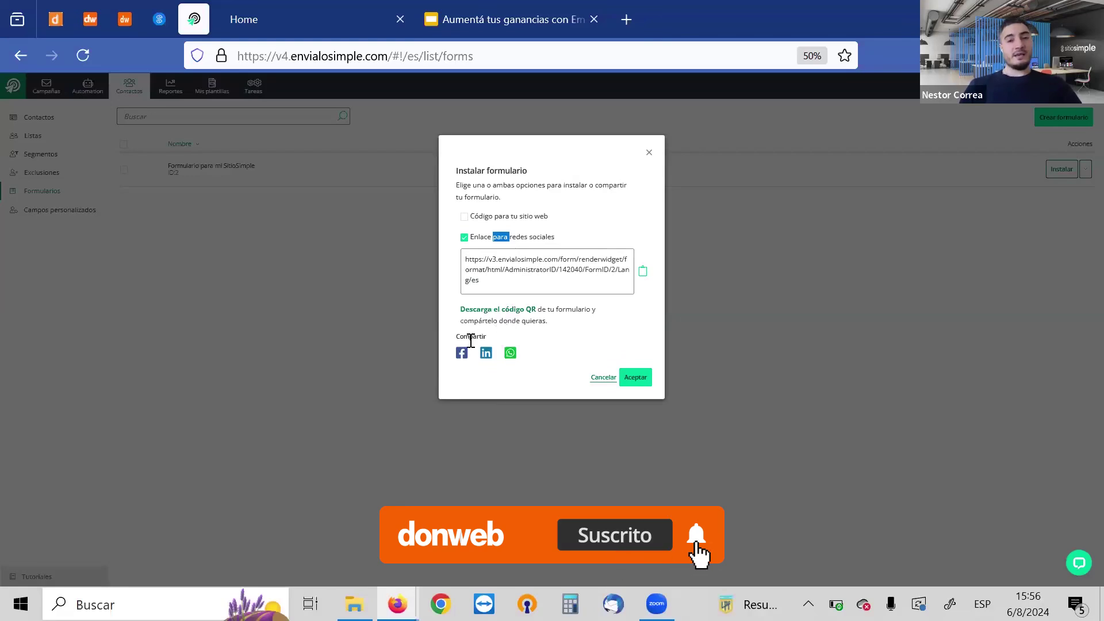
pyautogui.click(651, 155)
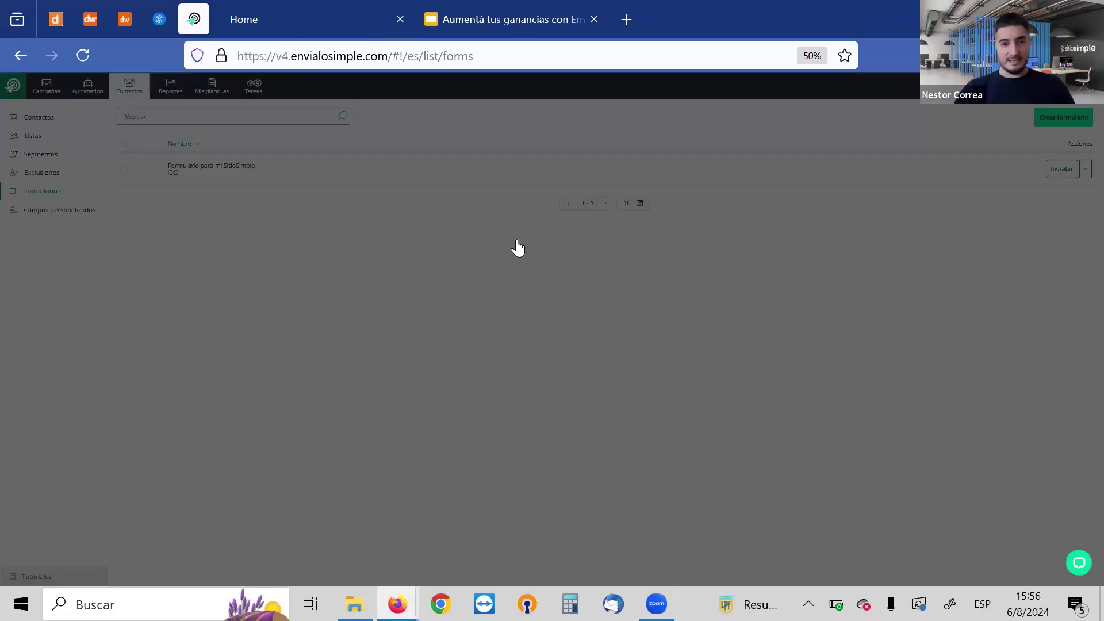
pyautogui.click(517, 242)
pyautogui.click(517, 242)
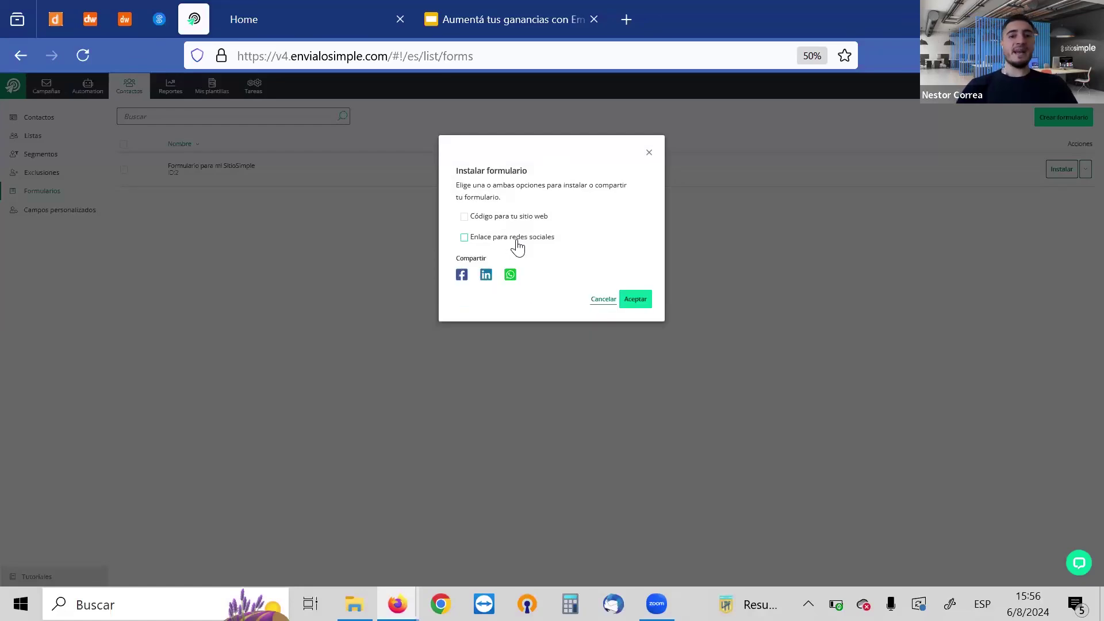
pyautogui.click(649, 152)
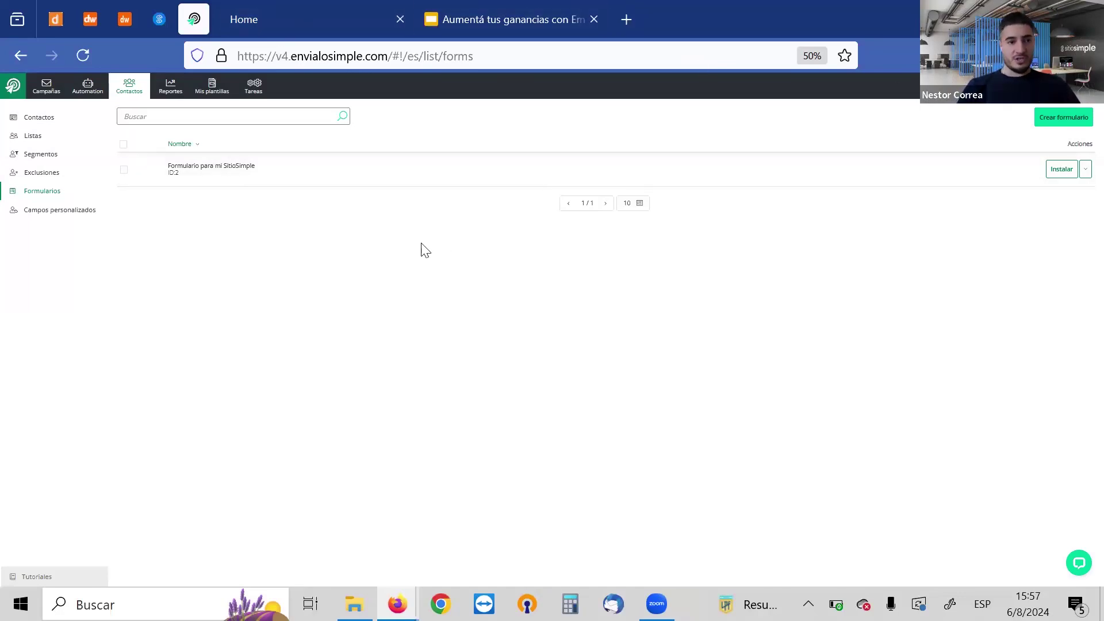
pyautogui.click(13, 86)
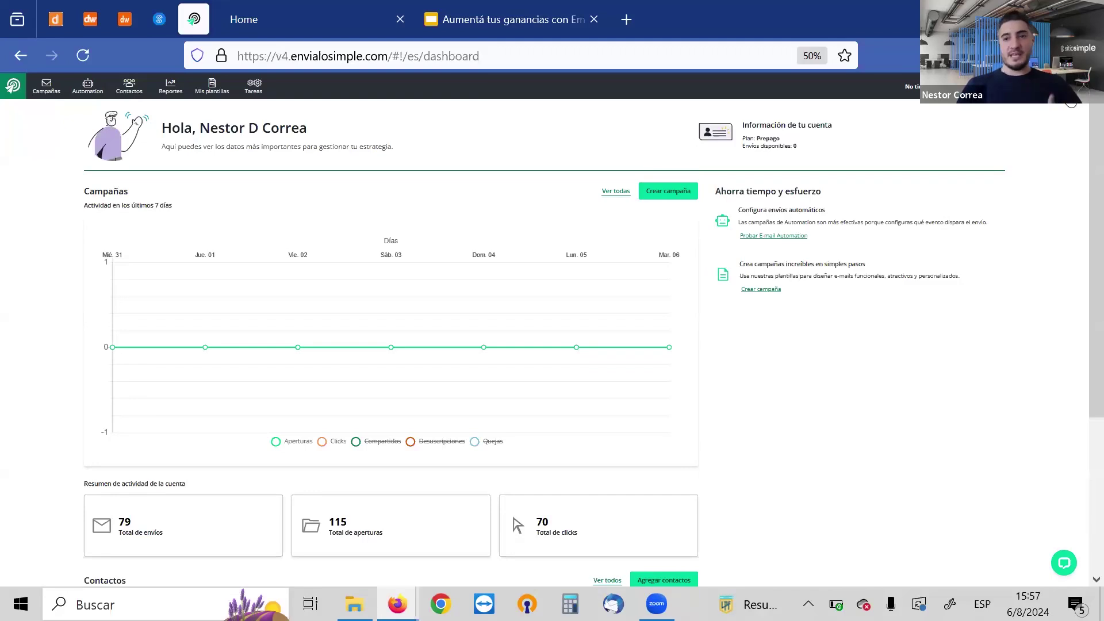
# Open Configuración from the account menu and view Gestión de dominios
pyautogui.click(1072, 103)
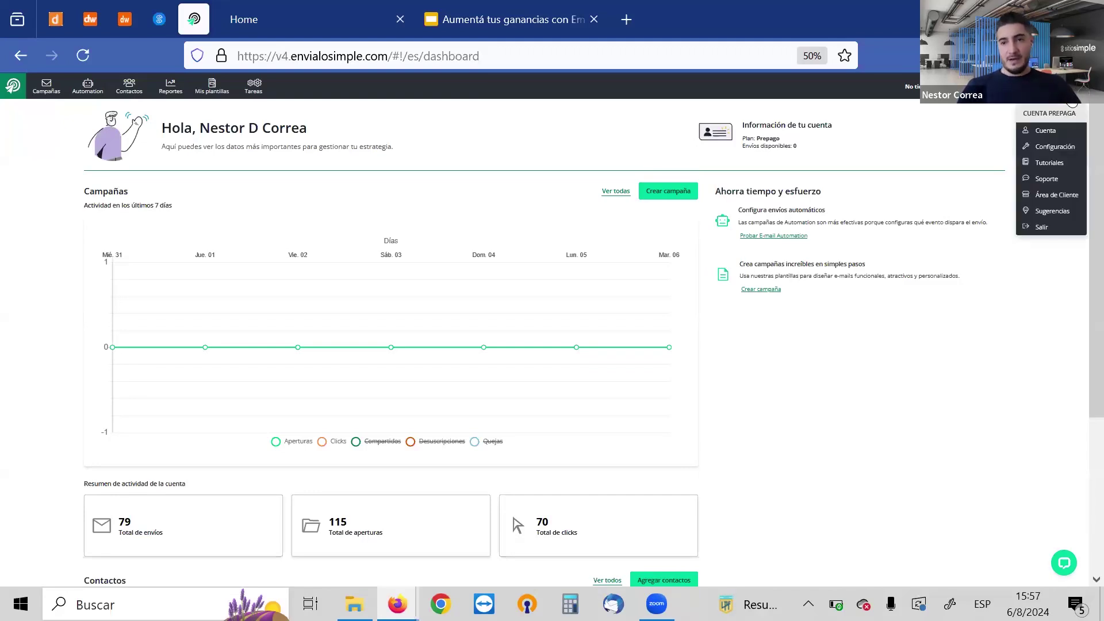
pyautogui.click(1049, 149)
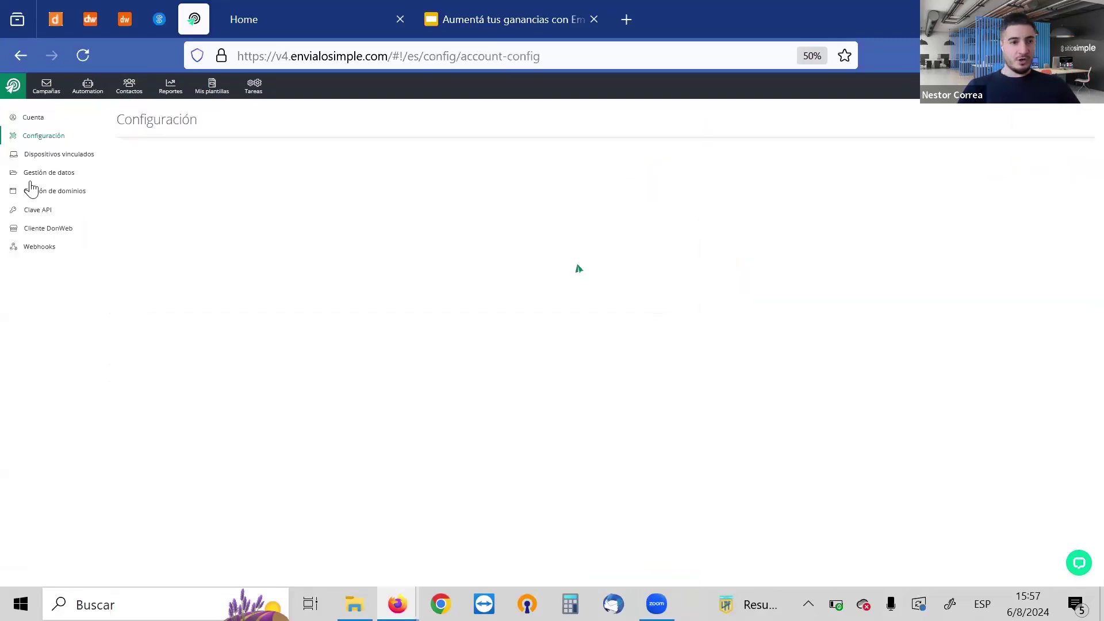
pyautogui.click(40, 193)
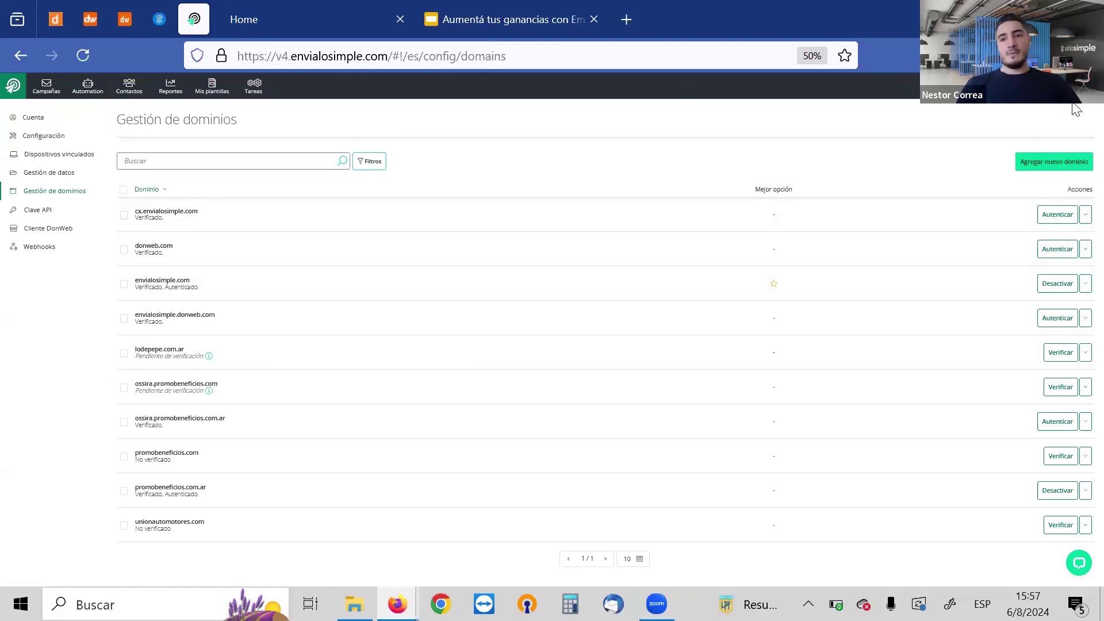
# Open the Cuenta page from the account menu and go to Clave API
pyautogui.click(1080, 86)
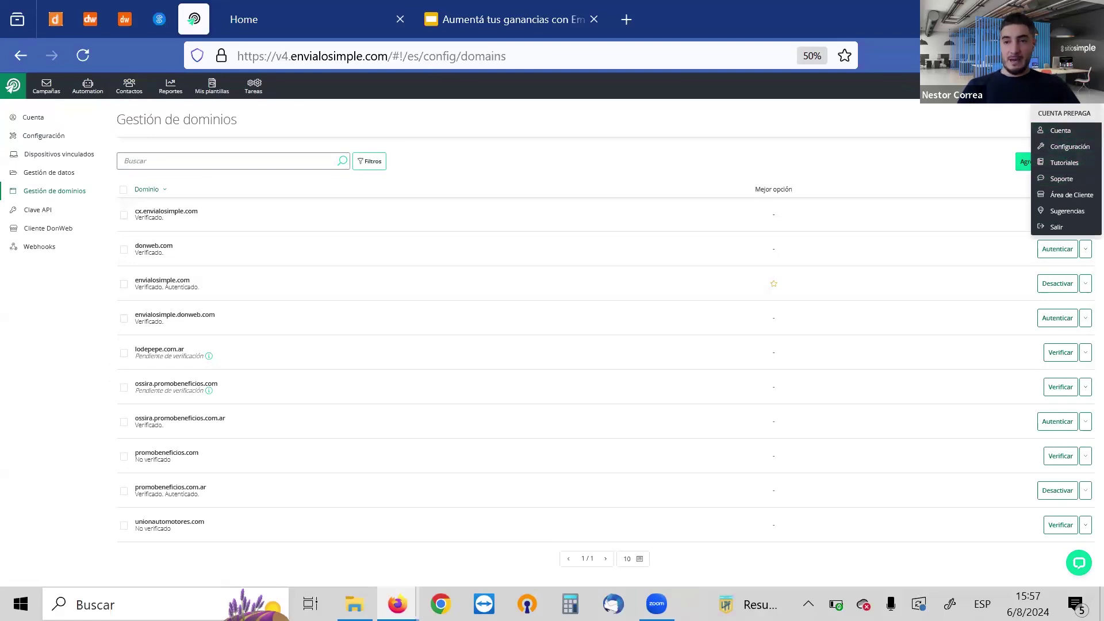
pyautogui.click(1081, 86)
pyautogui.click(1081, 86)
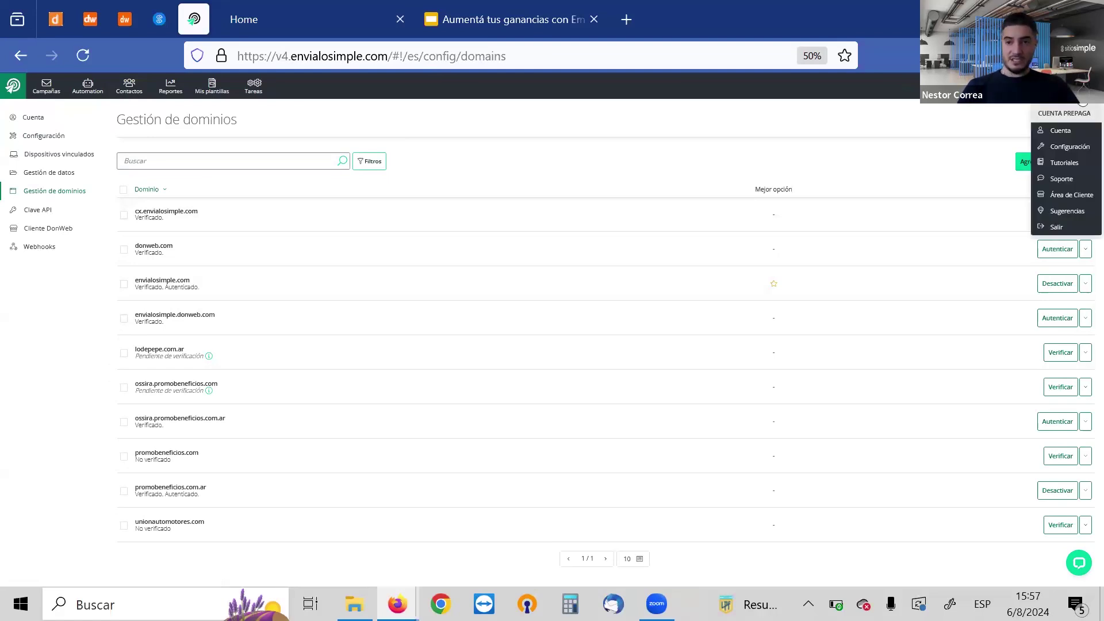
pyautogui.click(1064, 133)
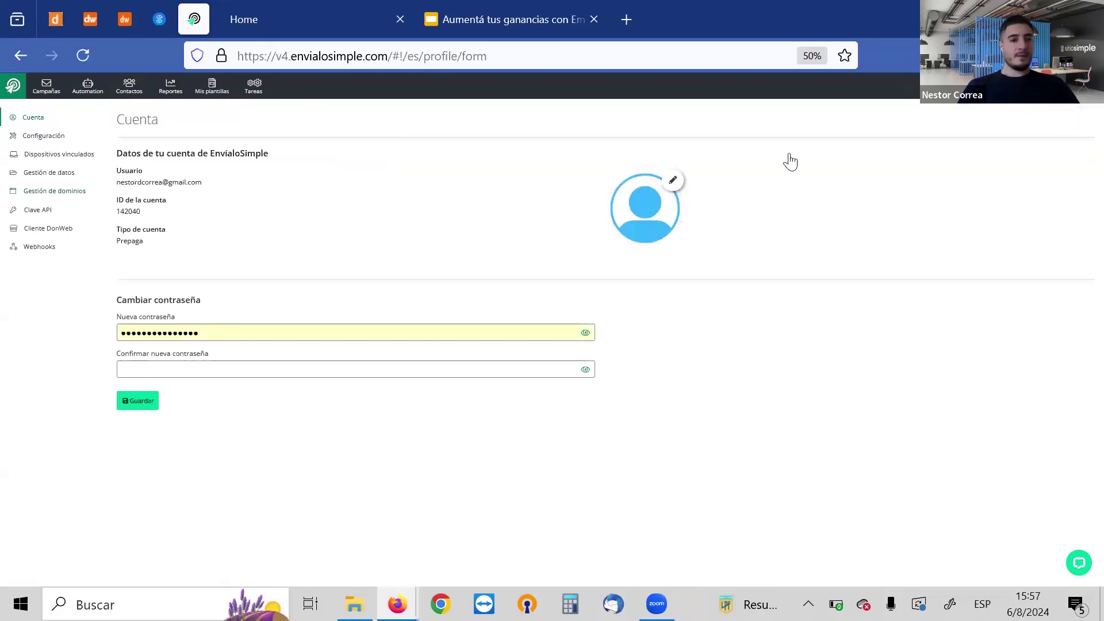
pyautogui.click(49, 211)
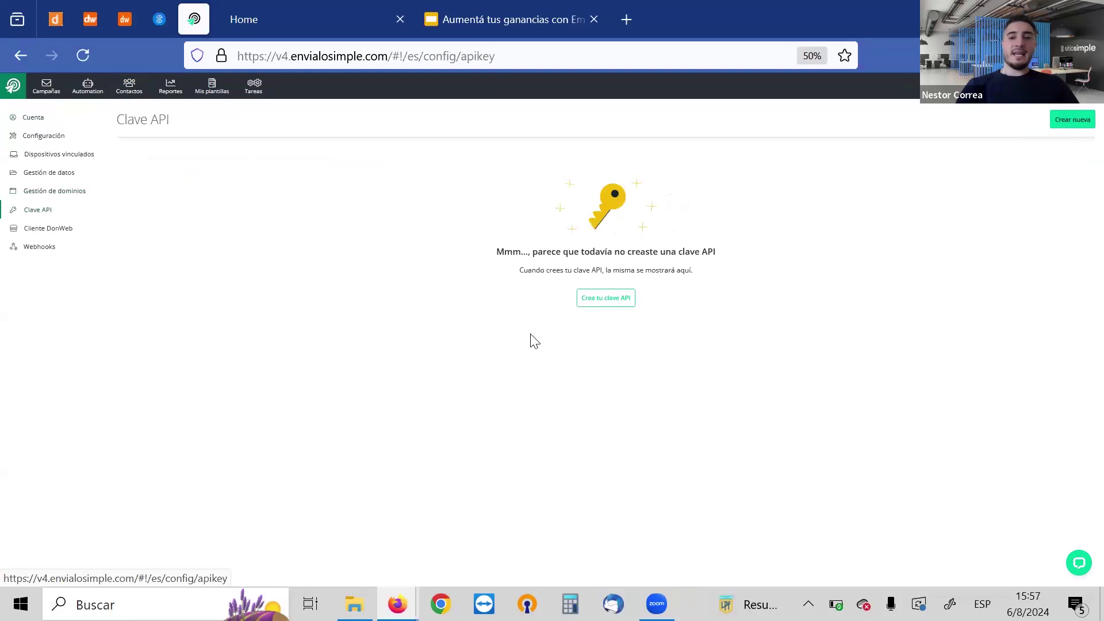
# Create and save an API key named 'Formacion SitioSimple'
pyautogui.click(598, 299)
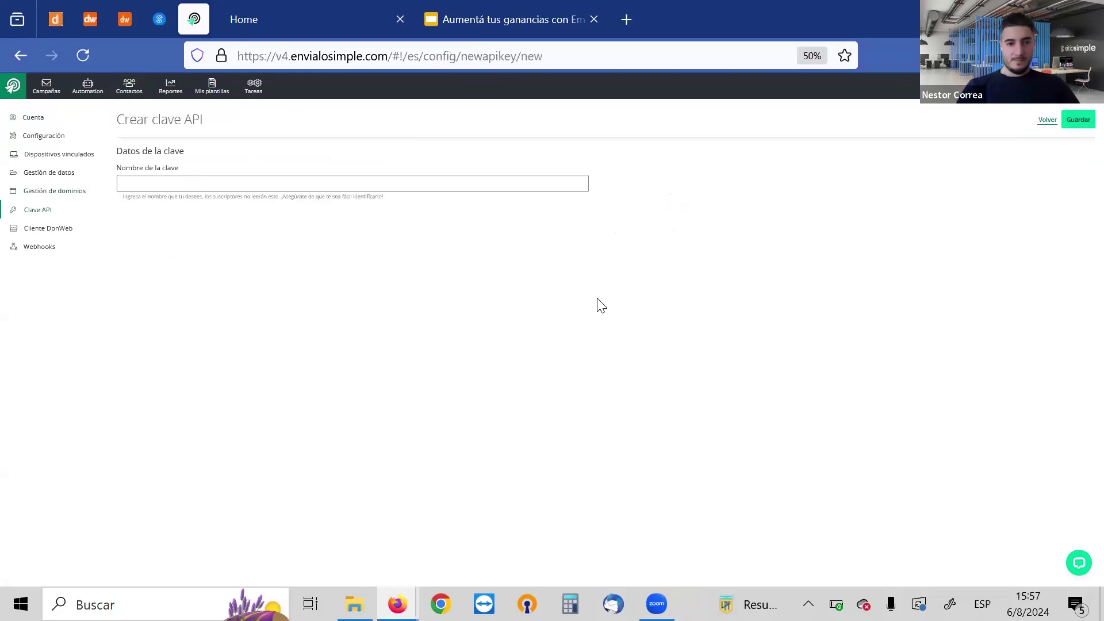
pyautogui.click(159, 179)
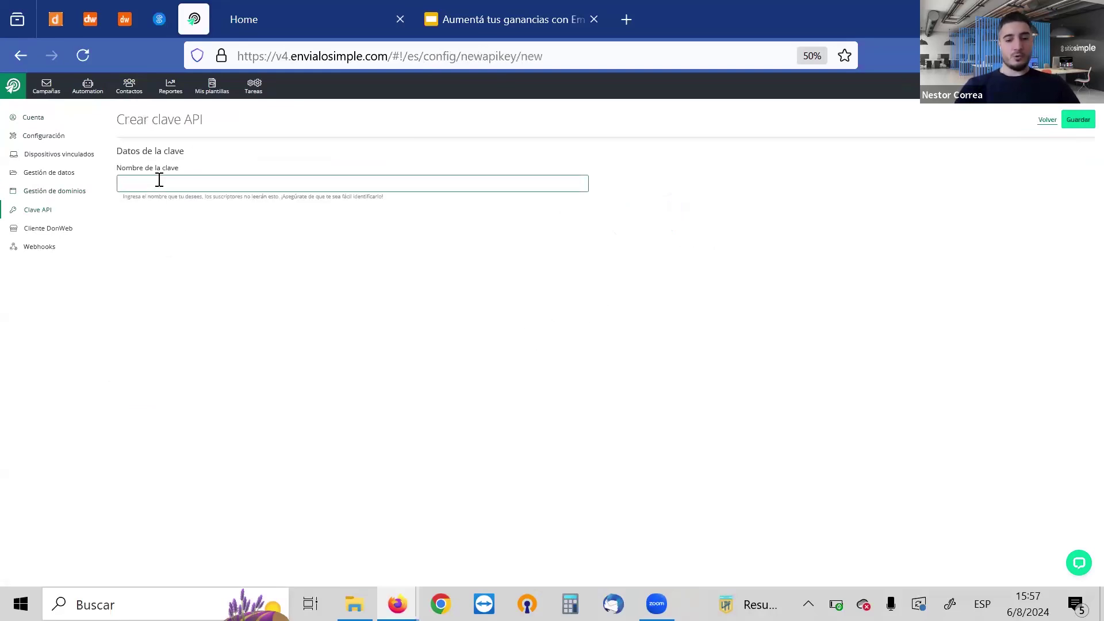
pyautogui.write('Formacio')
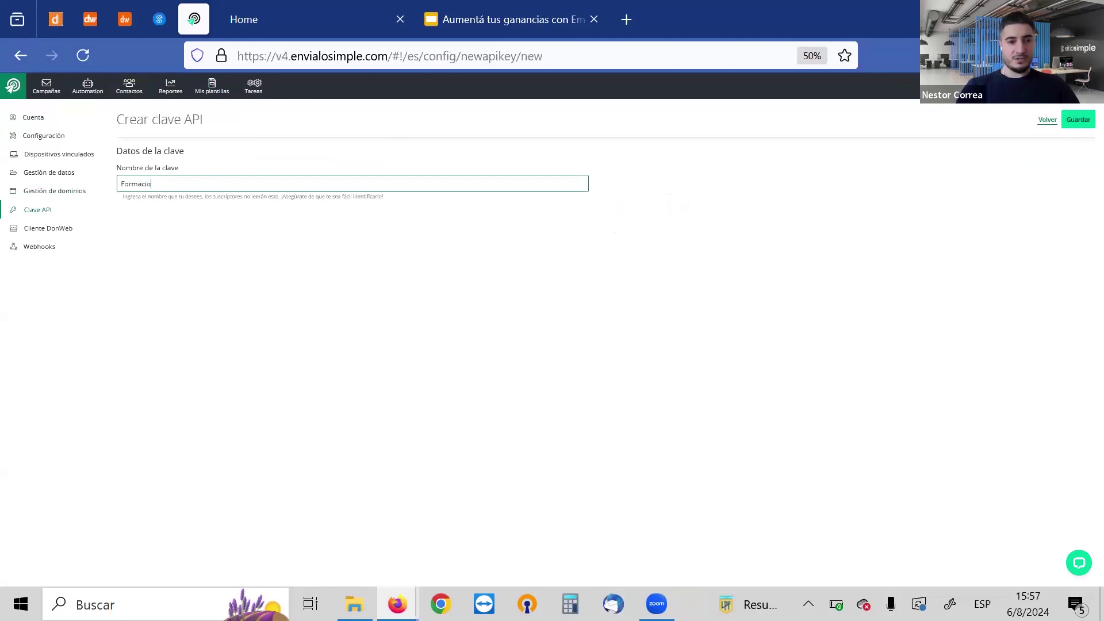
pyautogui.write('n SitioSimple')
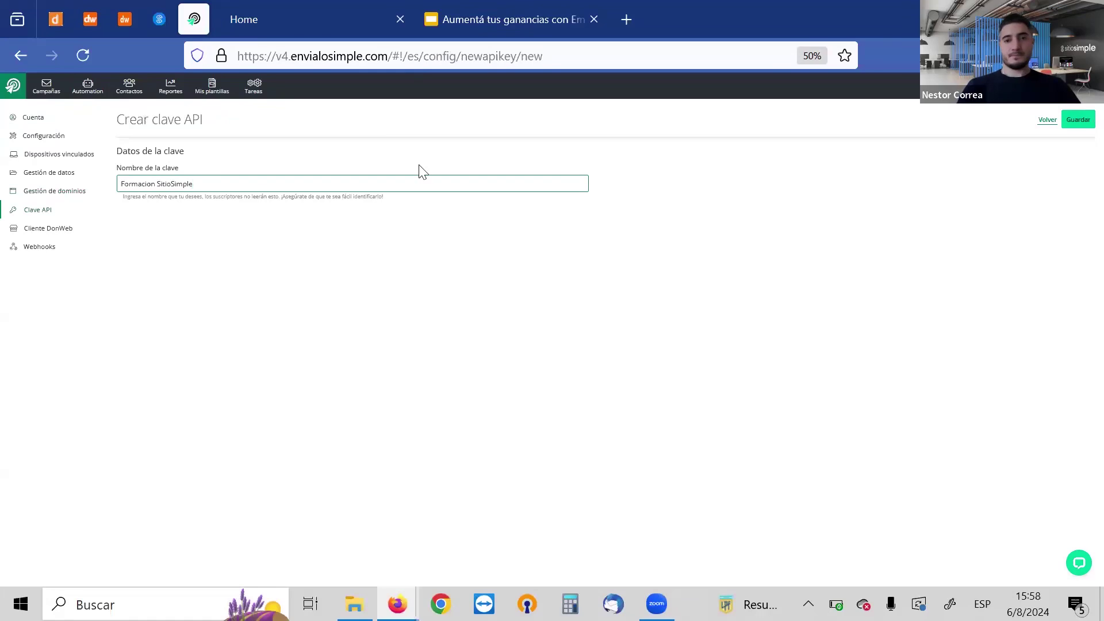
pyautogui.click(1067, 119)
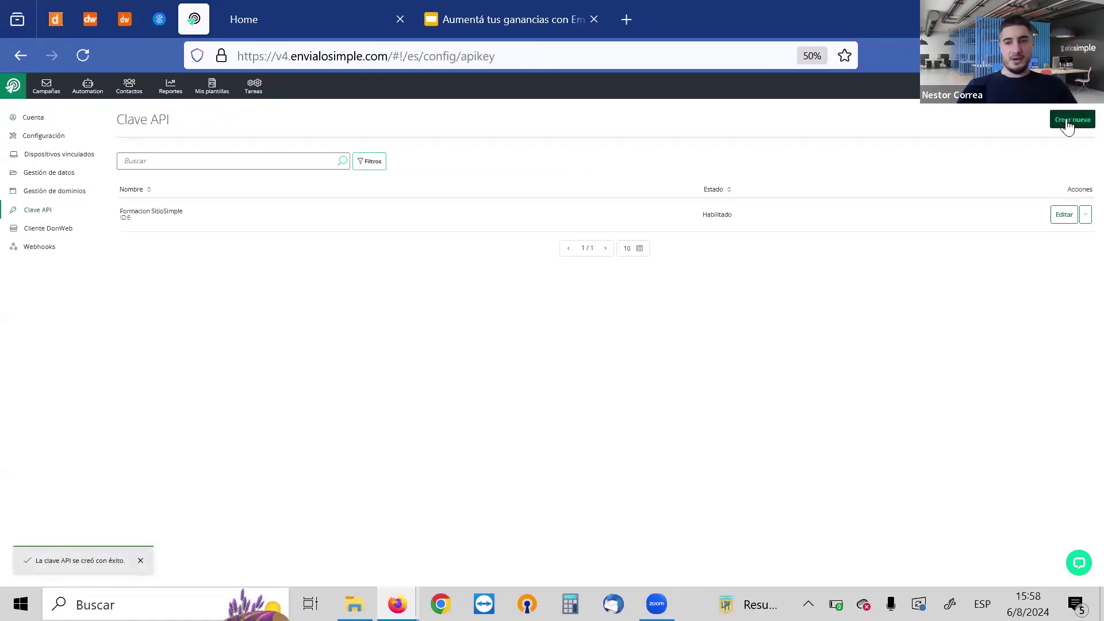
# Copy the new key's private API key and return to the SitioSimple editor
pyautogui.click(1058, 219)
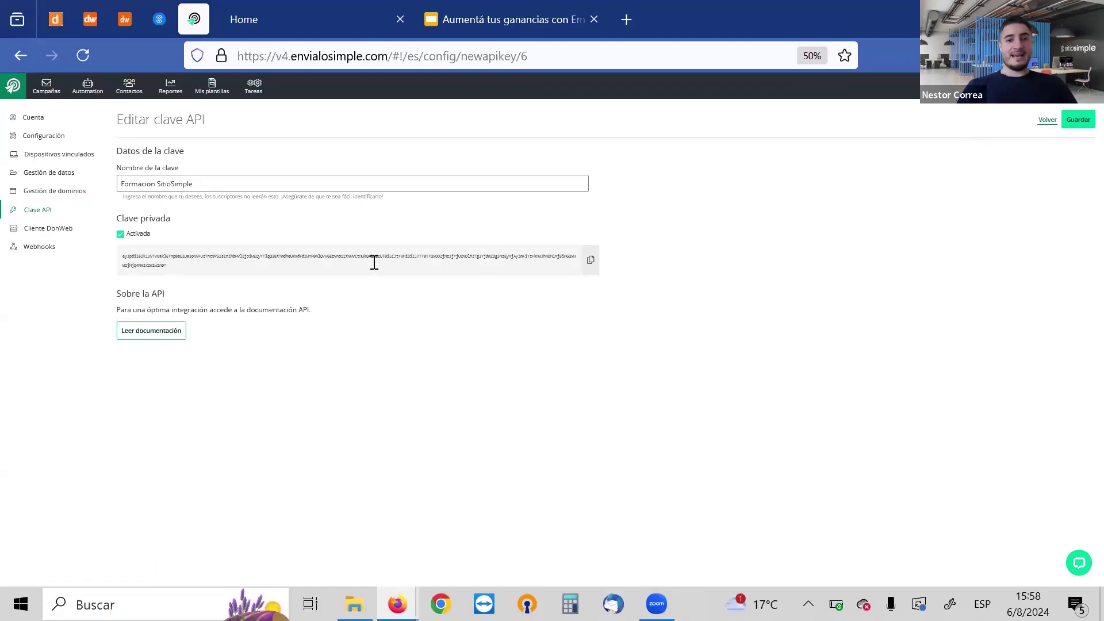
pyautogui.click(590, 262)
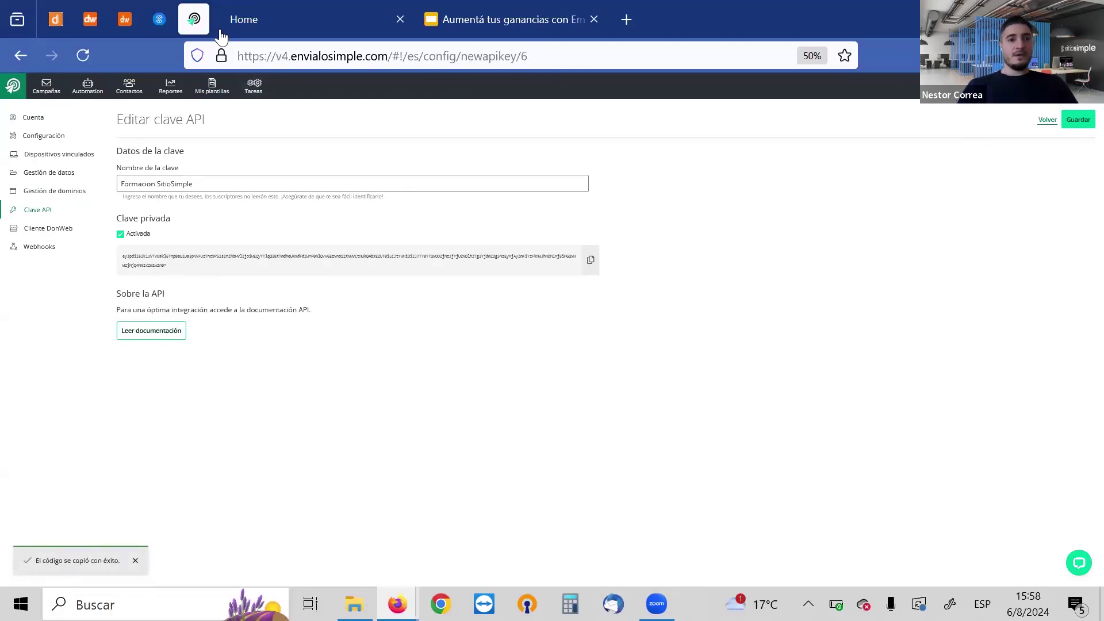
pyautogui.click(159, 23)
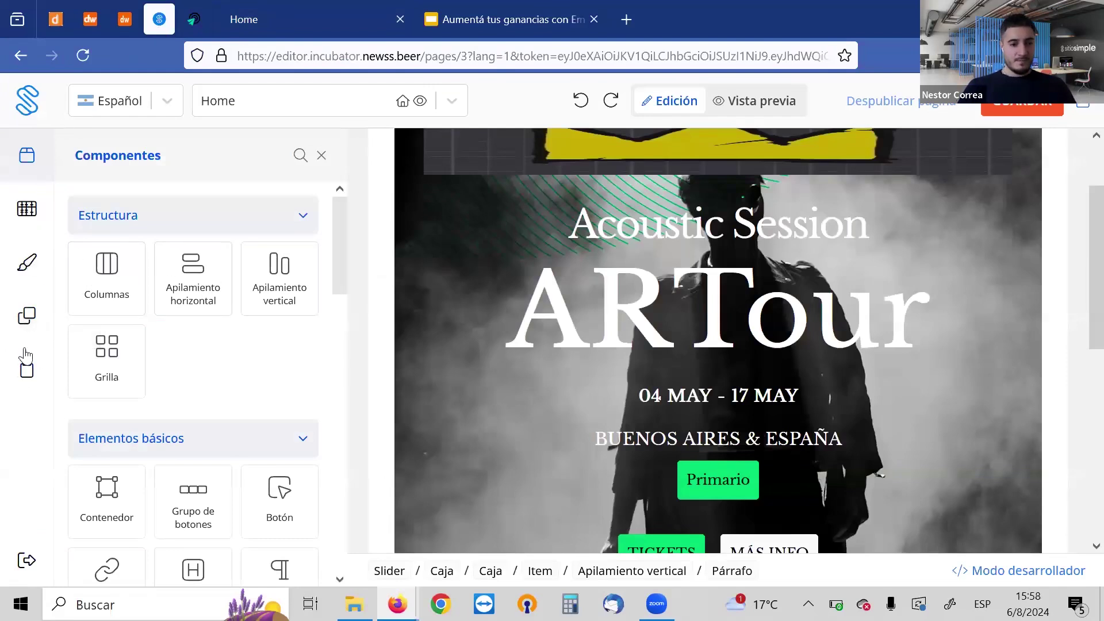
# Exit the page editor without saving and open the Integraciones & apps section
pyautogui.click(36, 569)
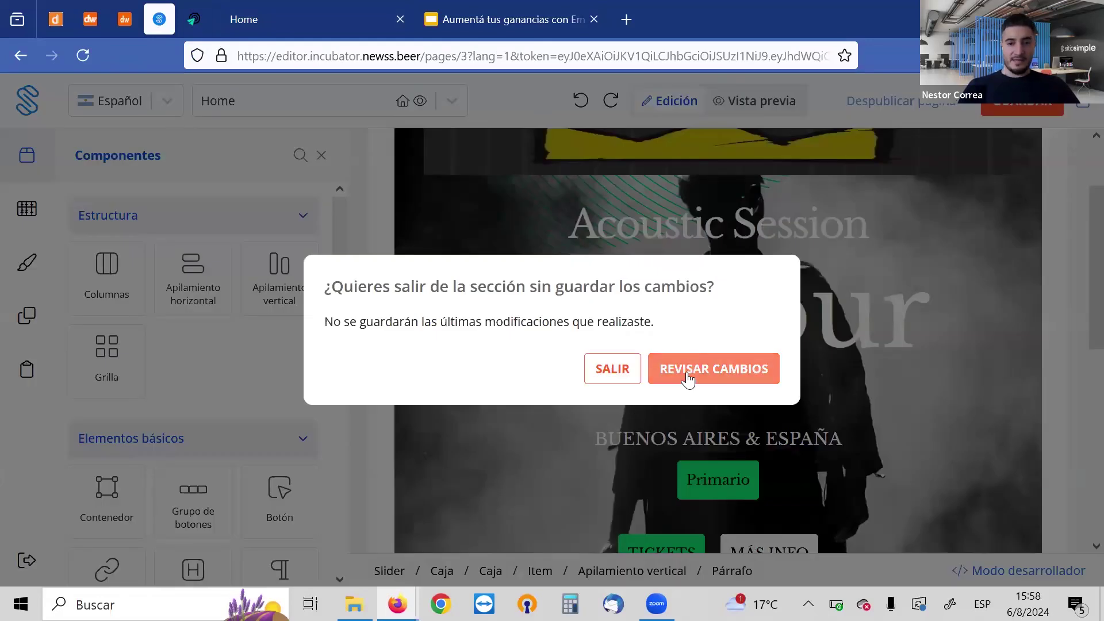
pyautogui.click(627, 373)
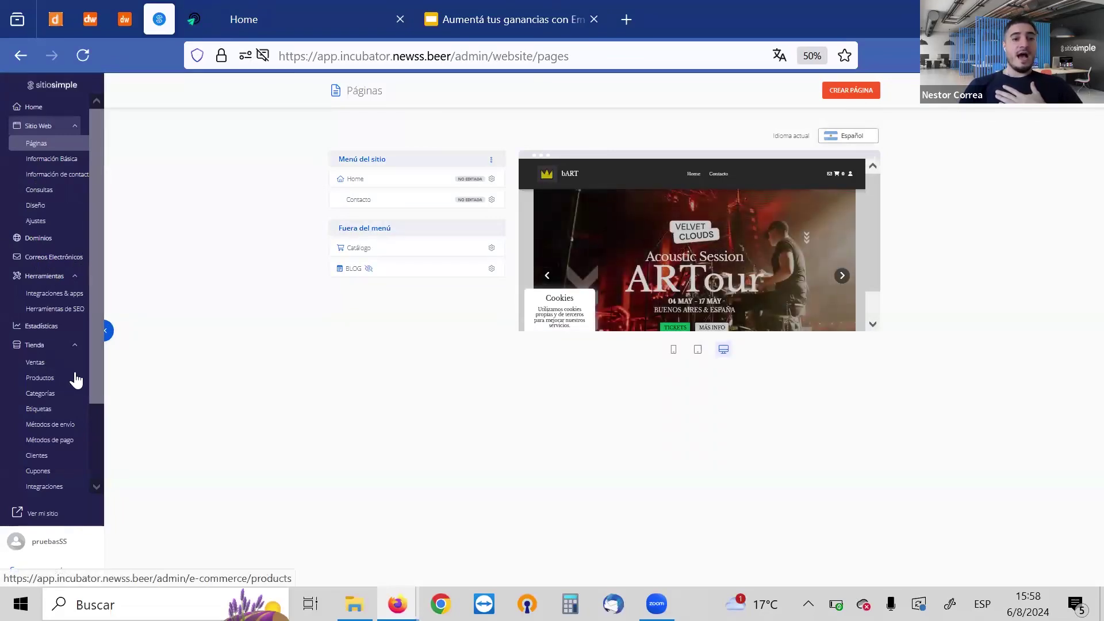
pyautogui.click(43, 293)
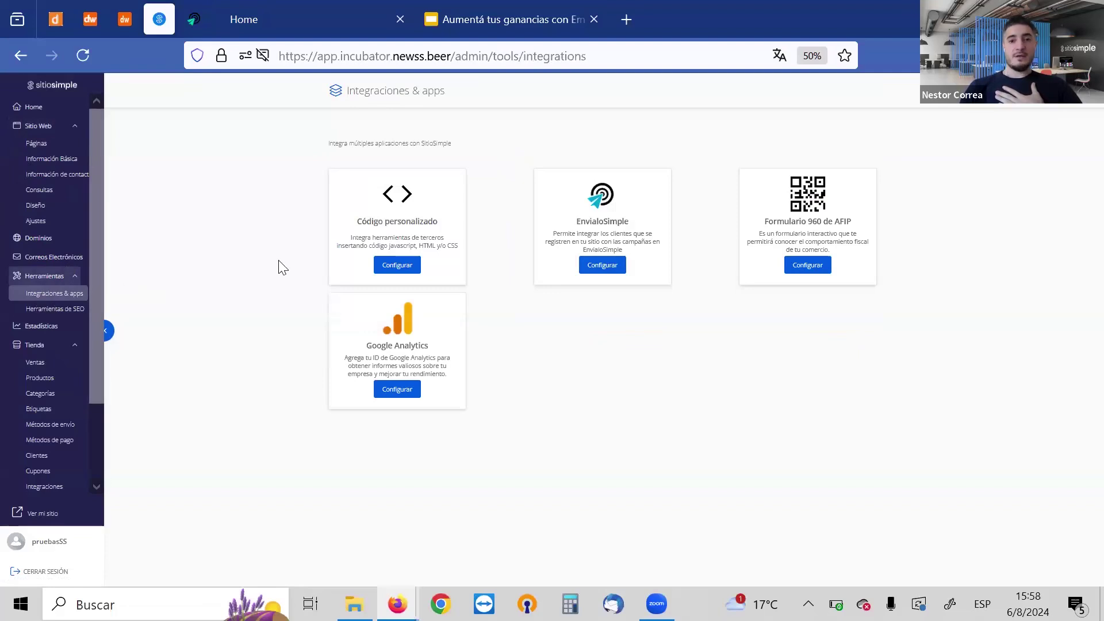
# Open the EnvíaloSimple integration, select its empty Clave API field, then bring up the EnvíaloSimple account
pyautogui.click(601, 266)
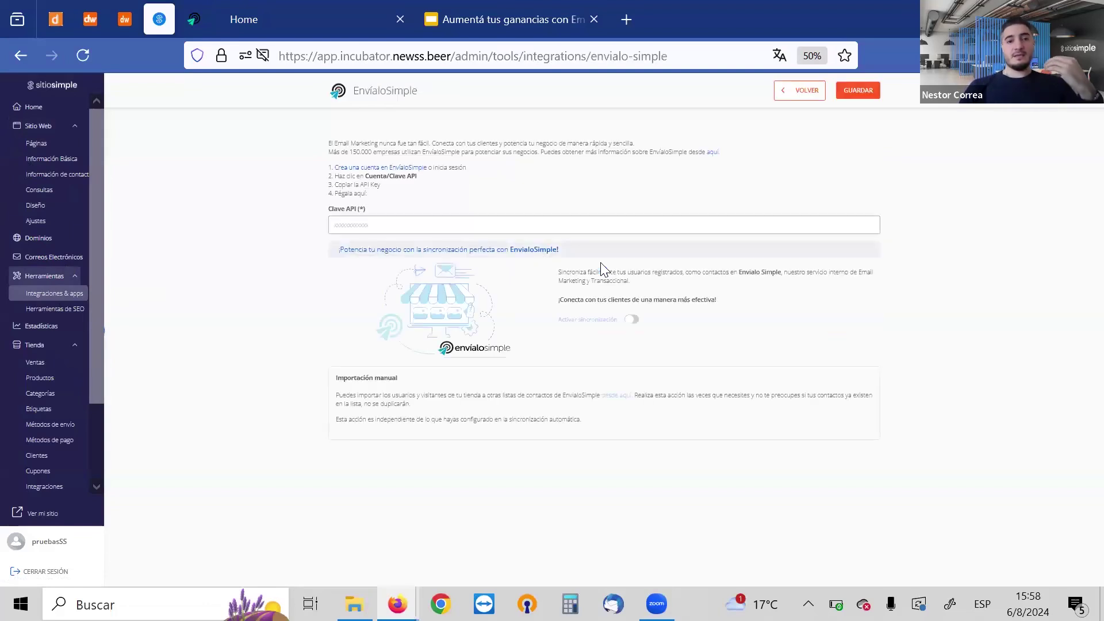
pyautogui.click(391, 226)
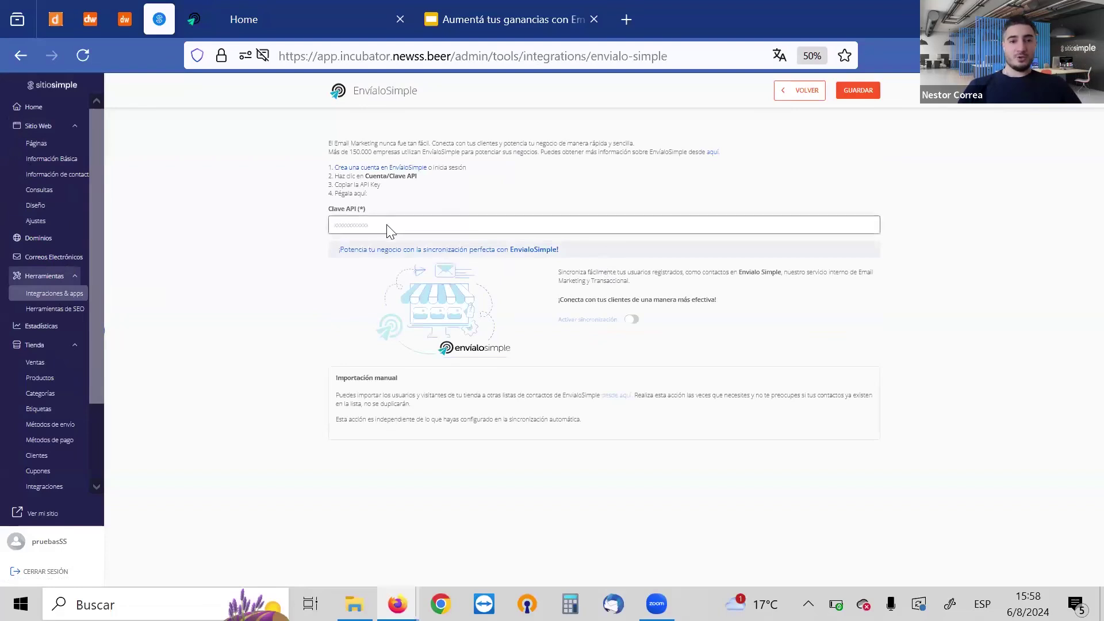
pyautogui.click(329, 157)
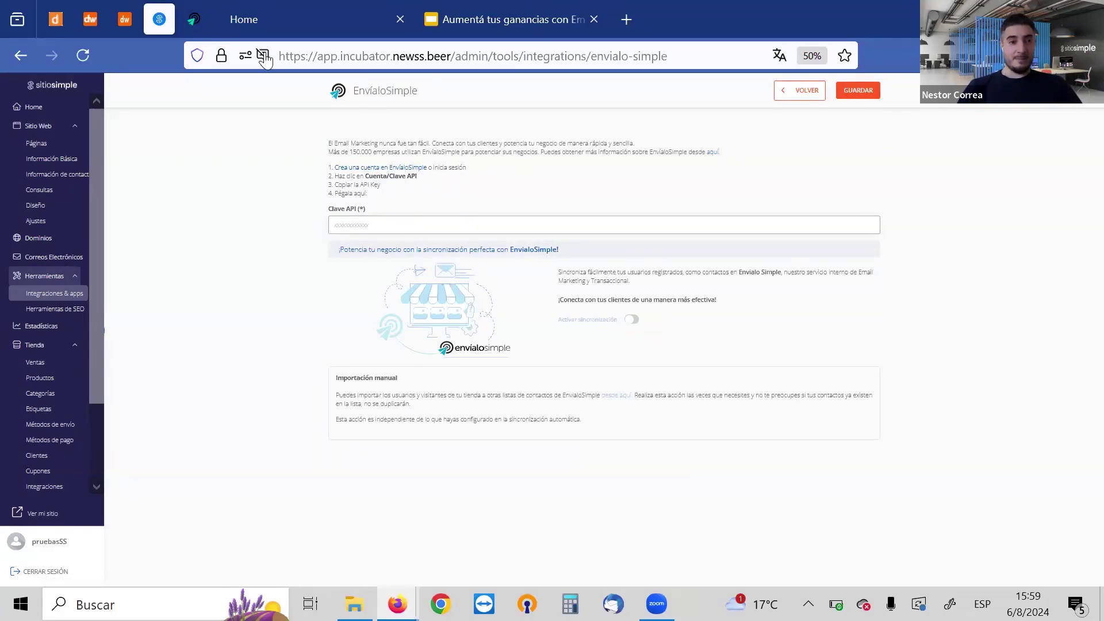
pyautogui.click(194, 21)
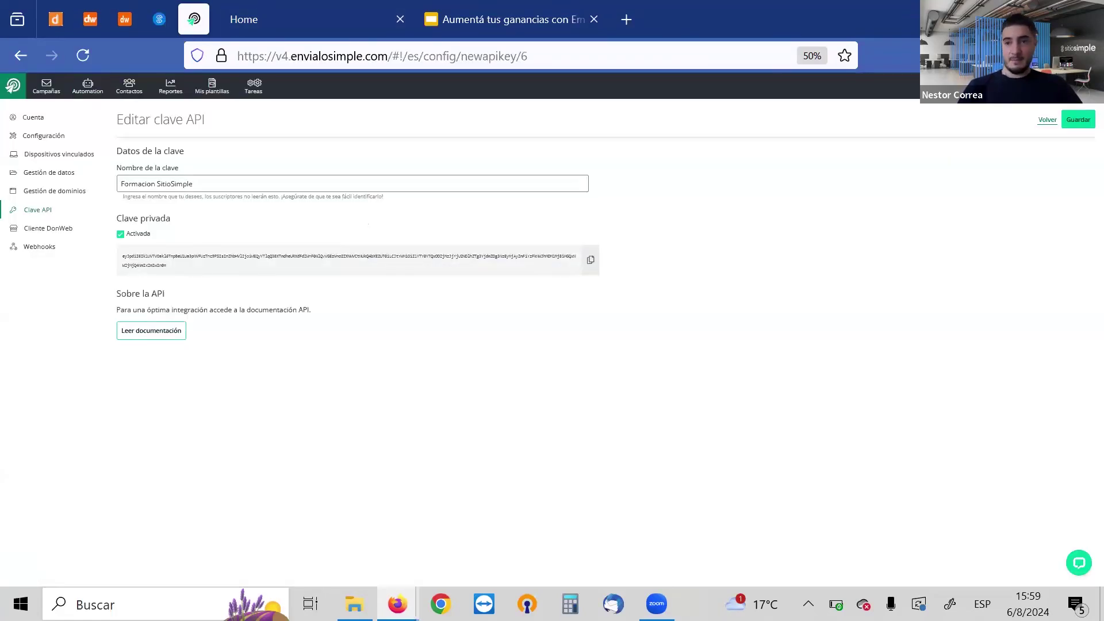
# Go to the EnvíaloSimple account's list of API keys
pyautogui.click(1081, 87)
pyautogui.click(1060, 131)
pyautogui.click(46, 213)
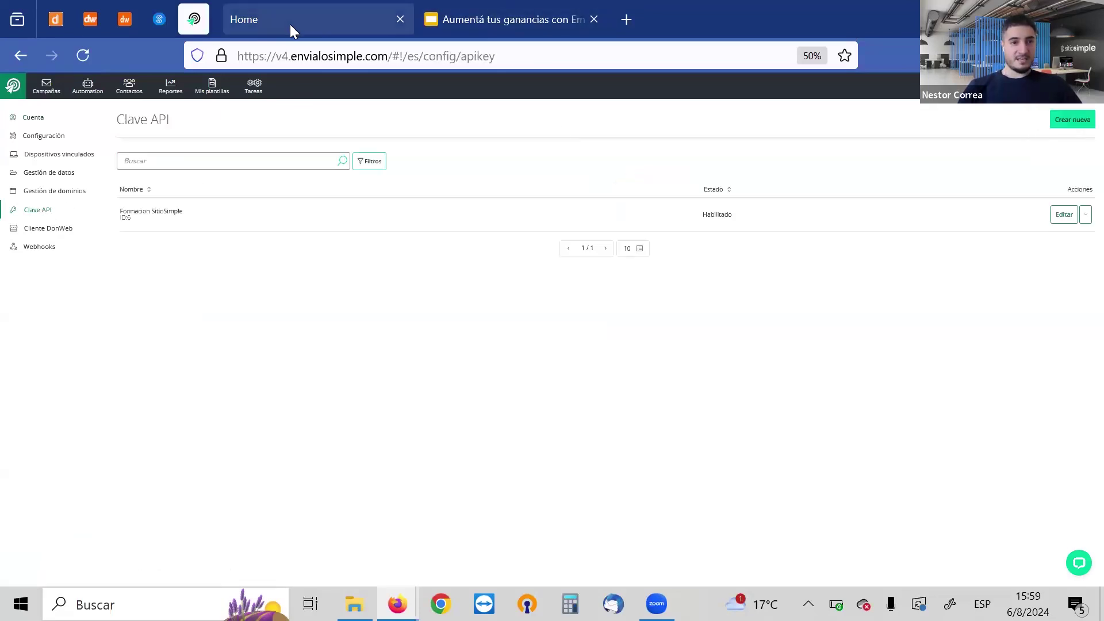
pyautogui.click(164, 20)
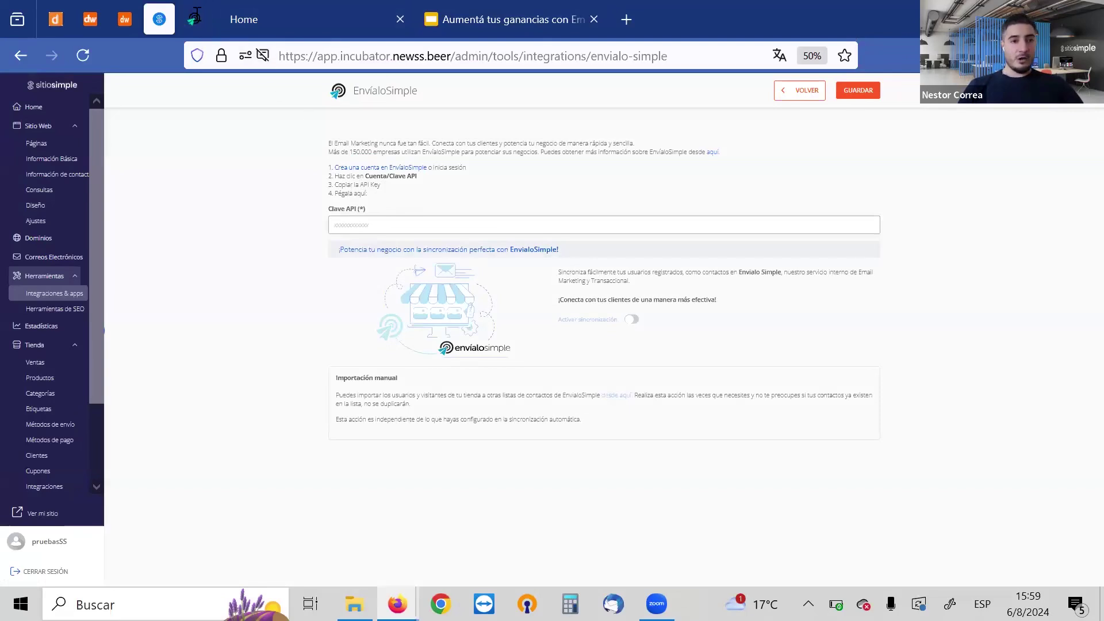
# Copy the Formacion SitioSimple private key and paste it into SitioSimple's Clave API field
pyautogui.click(194, 19)
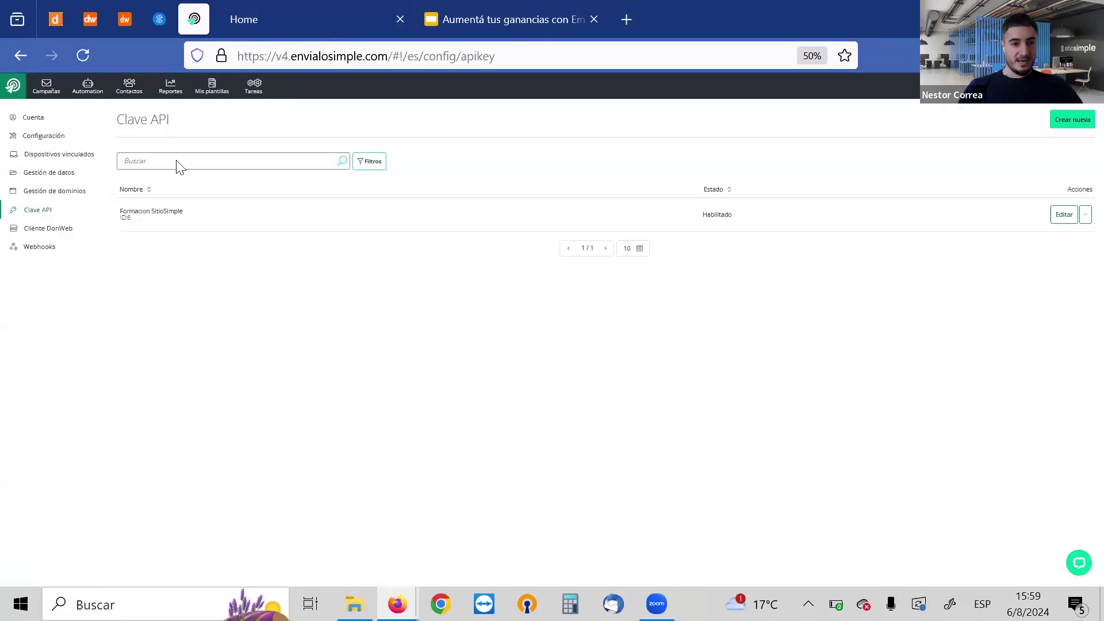
pyautogui.click(1064, 215)
pyautogui.click(590, 260)
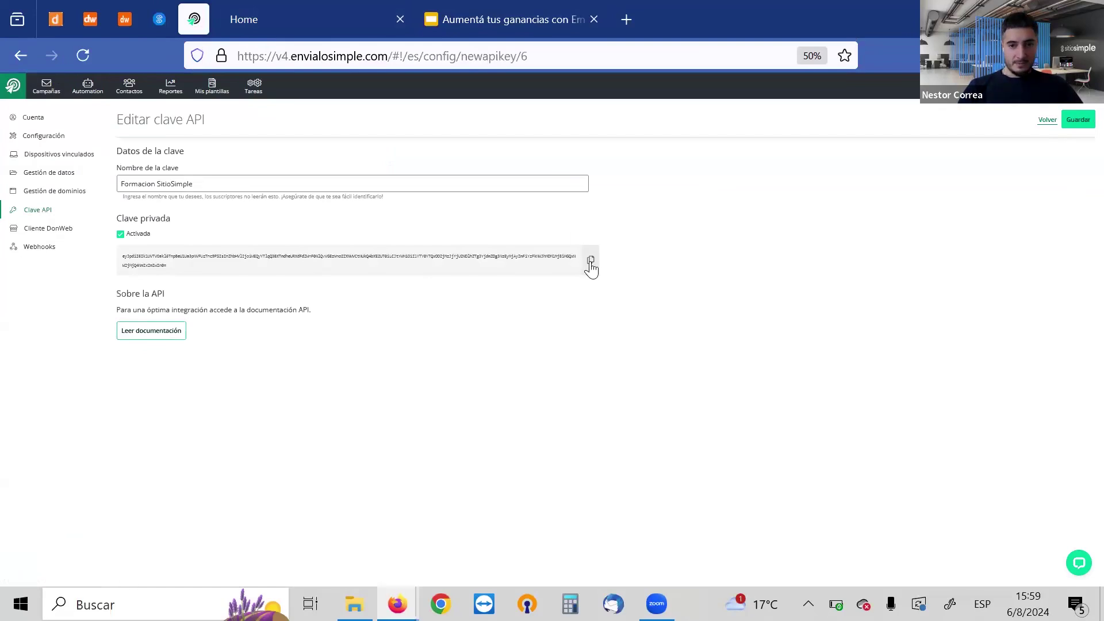
pyautogui.click(160, 25)
pyautogui.click(354, 228)
pyautogui.hotkey('ctrl', 'v')
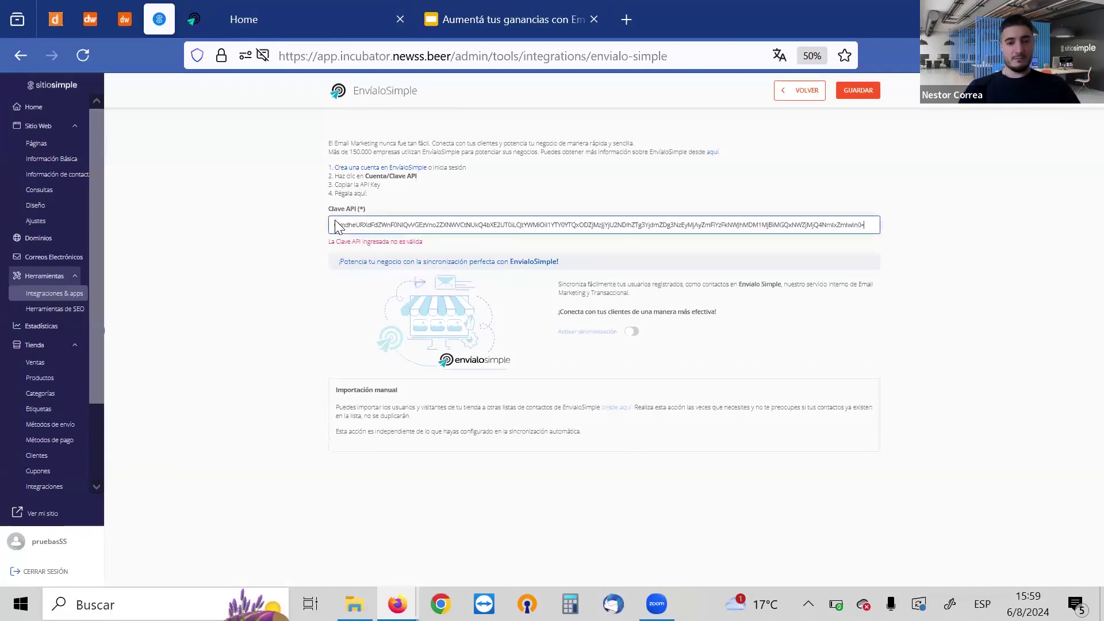
# Save the pasted API key and switch on Activar sincronización, leaving the contact list unselected
pyautogui.press('Return')
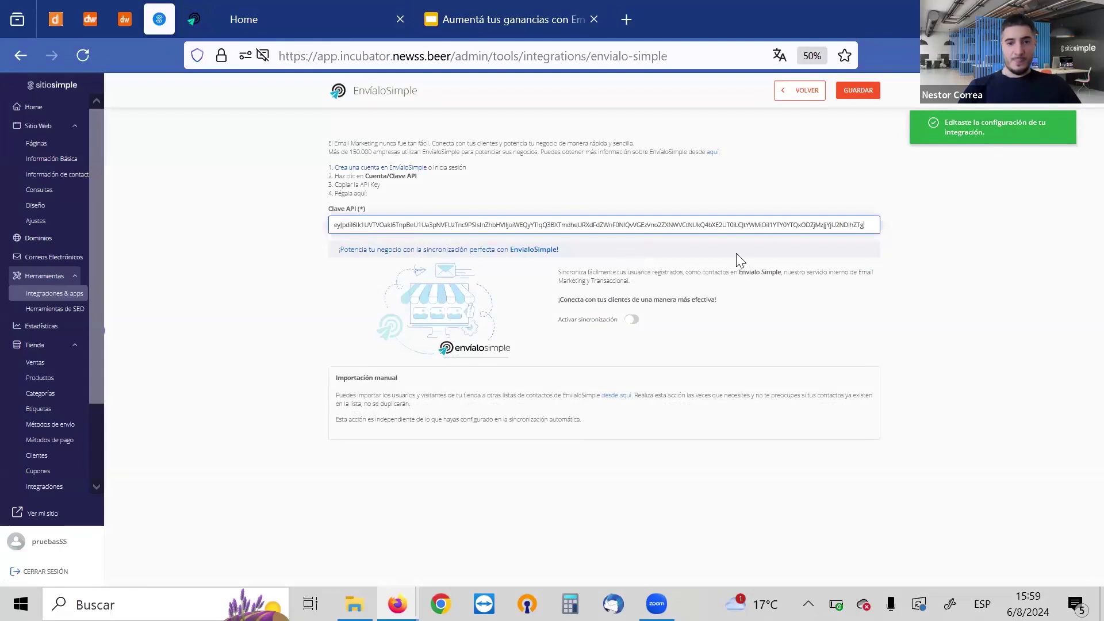
pyautogui.click(632, 320)
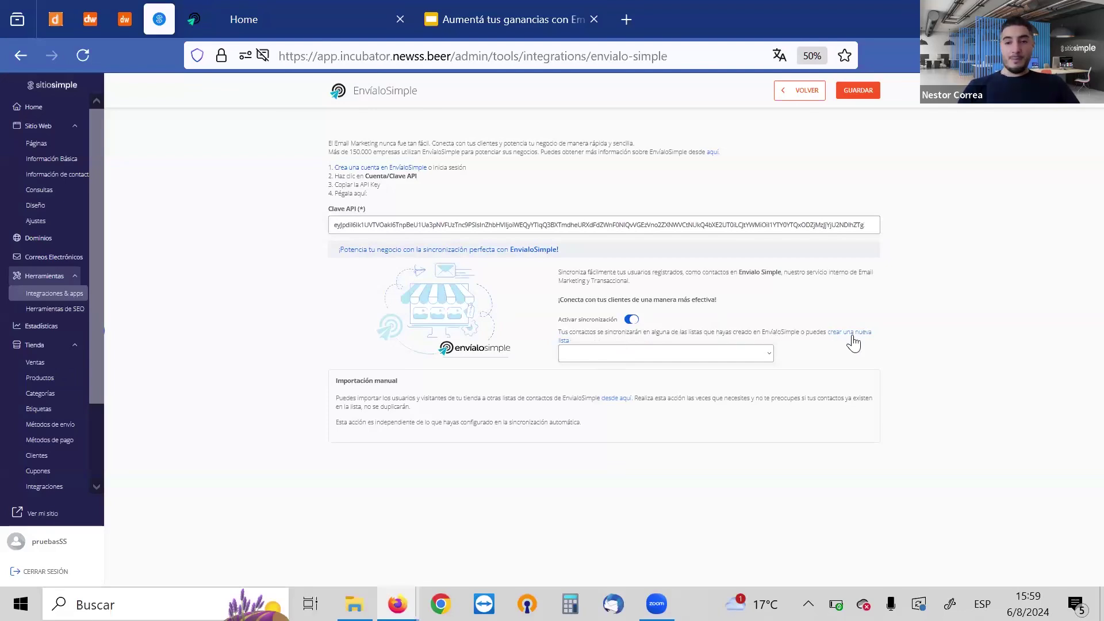
pyautogui.click(759, 360)
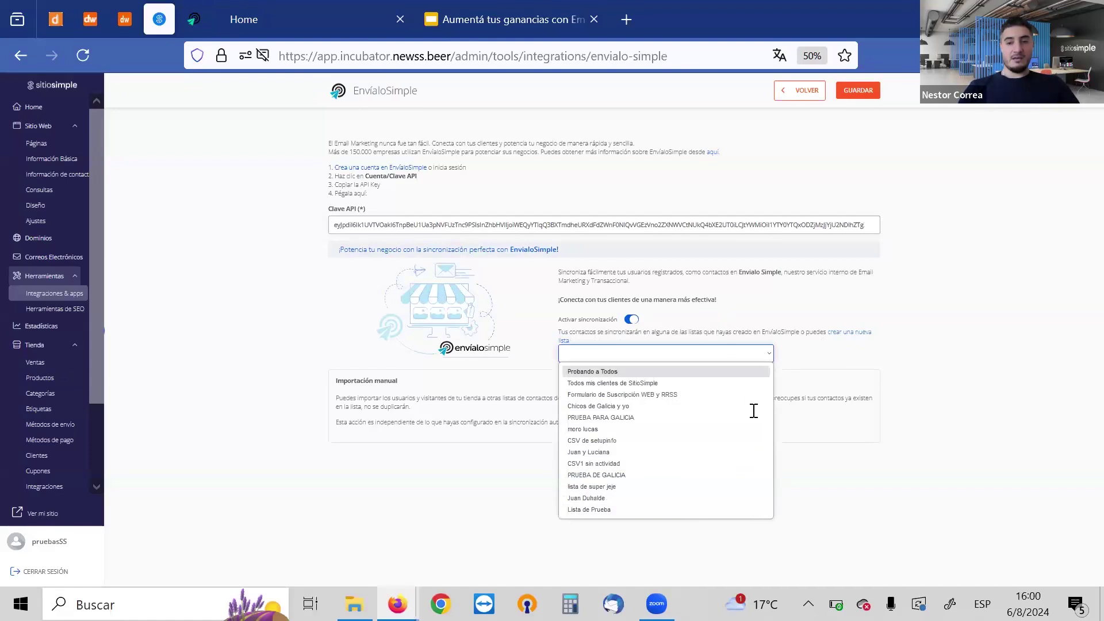
pyautogui.click(912, 306)
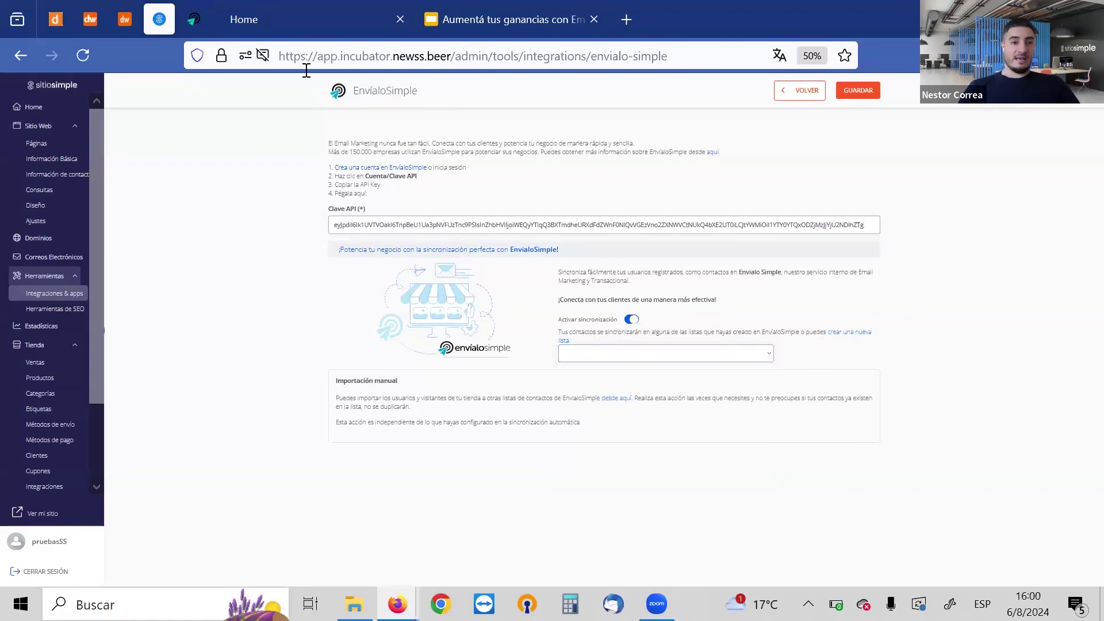
pyautogui.click(194, 21)
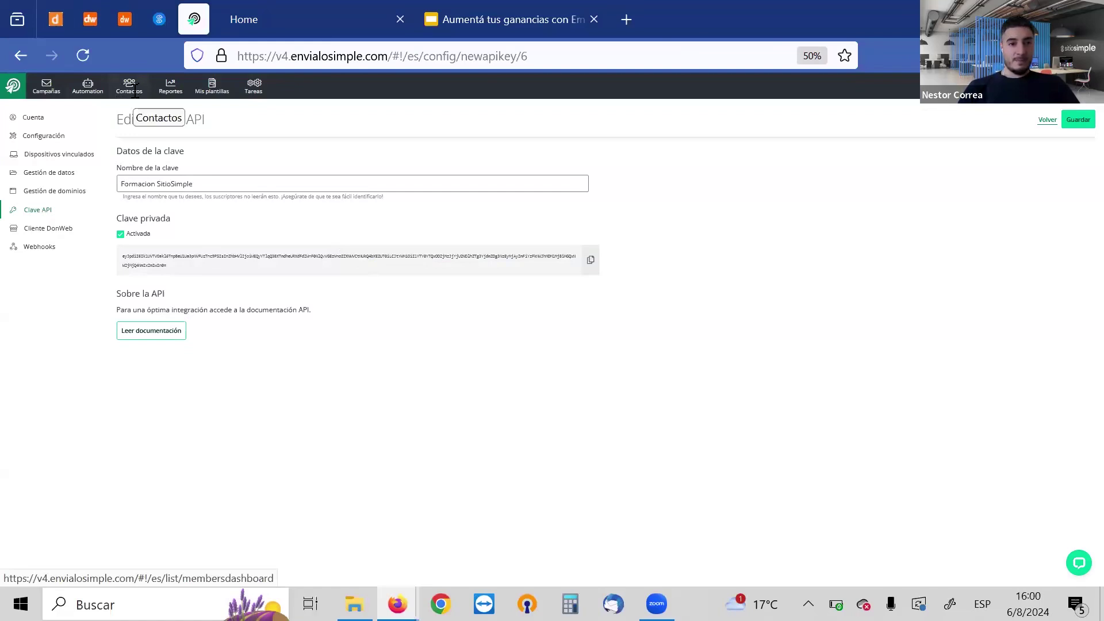
# Review EnvíaloSimple's Contactos, Listas and Formularios pages, glance at the bART site, and return to SitioSimple
pyautogui.click(135, 90)
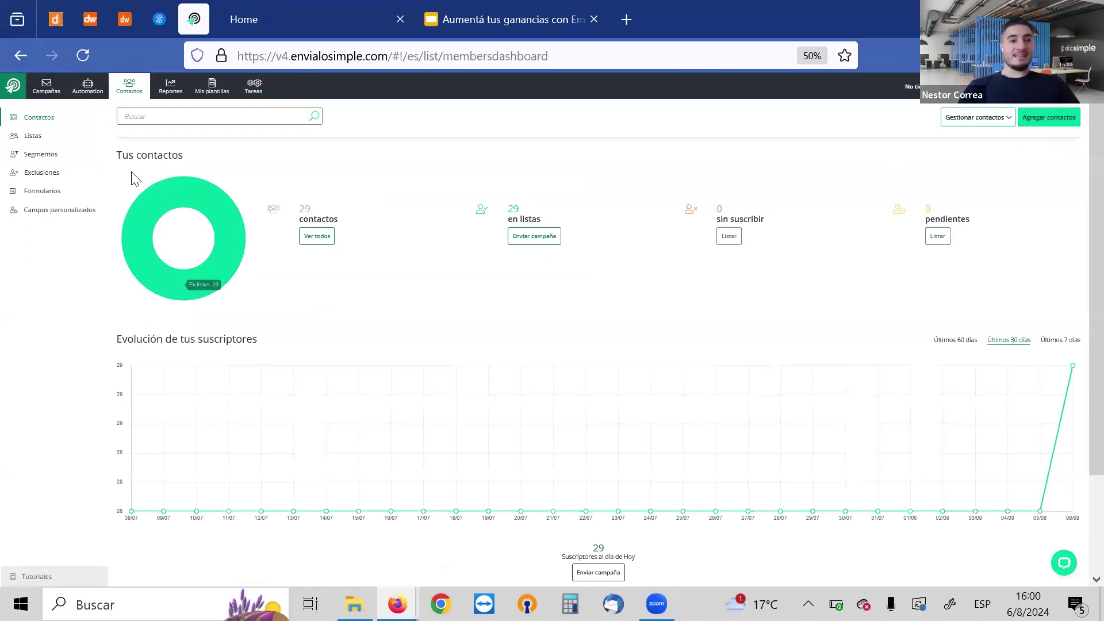
pyautogui.click(32, 138)
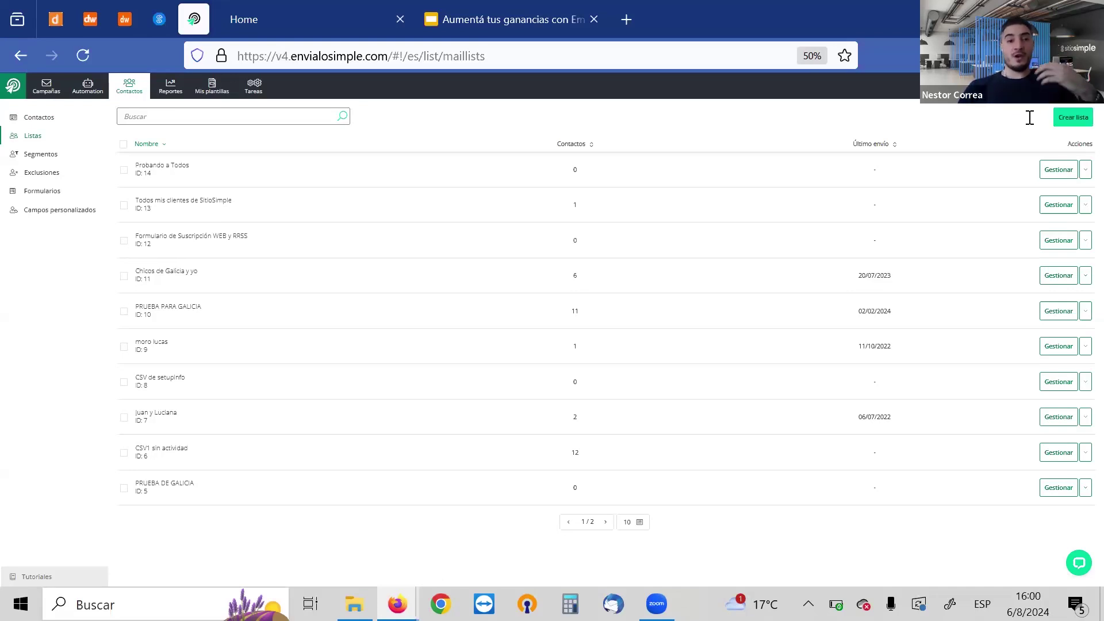
pyautogui.click(46, 193)
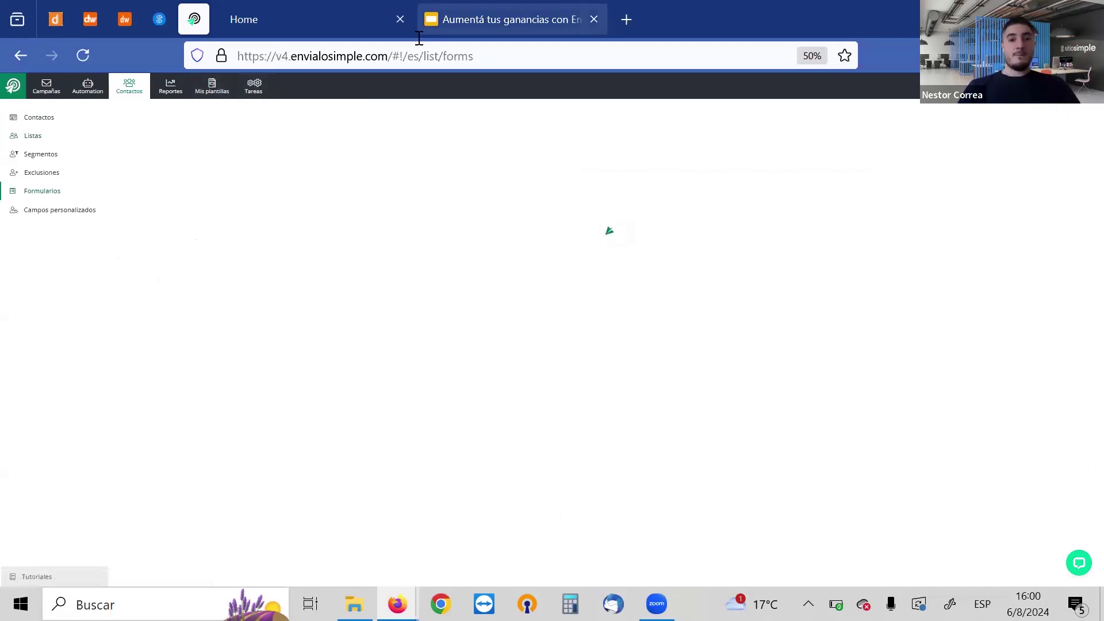
pyautogui.click(291, 39)
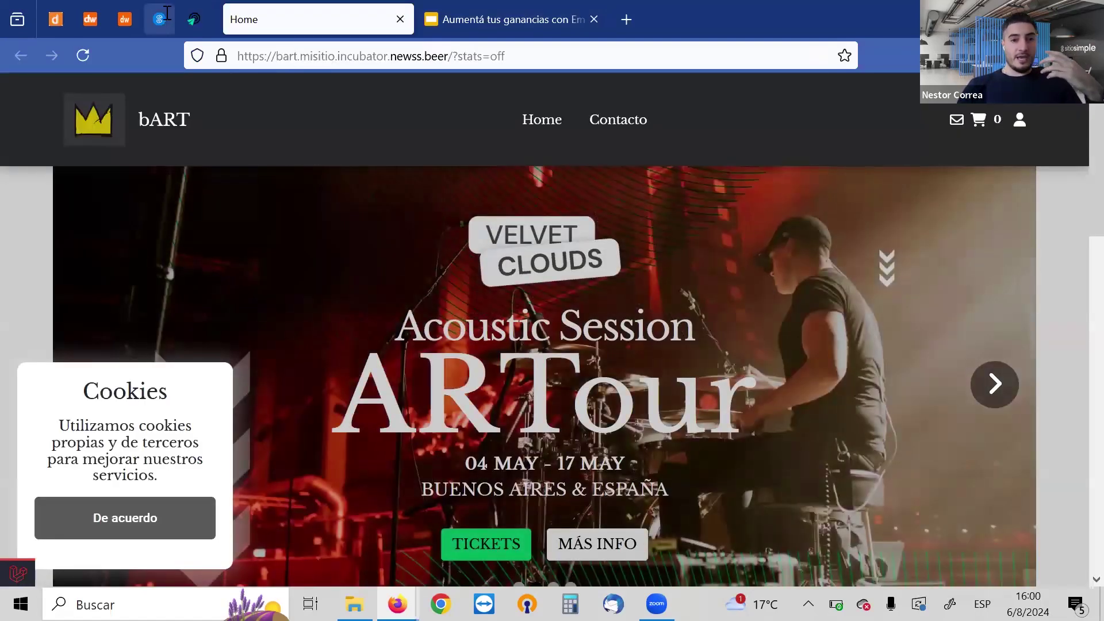
pyautogui.click(160, 19)
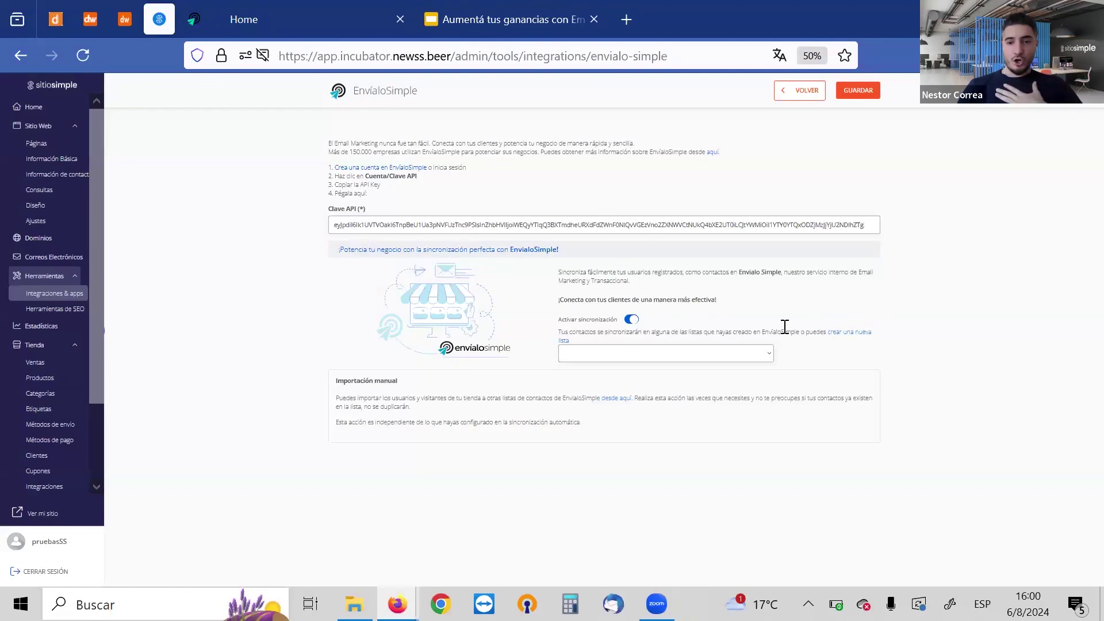
# Create the contact list 'Formación SitioSimple 06.08' and select it for synchronisation
pyautogui.click(756, 354)
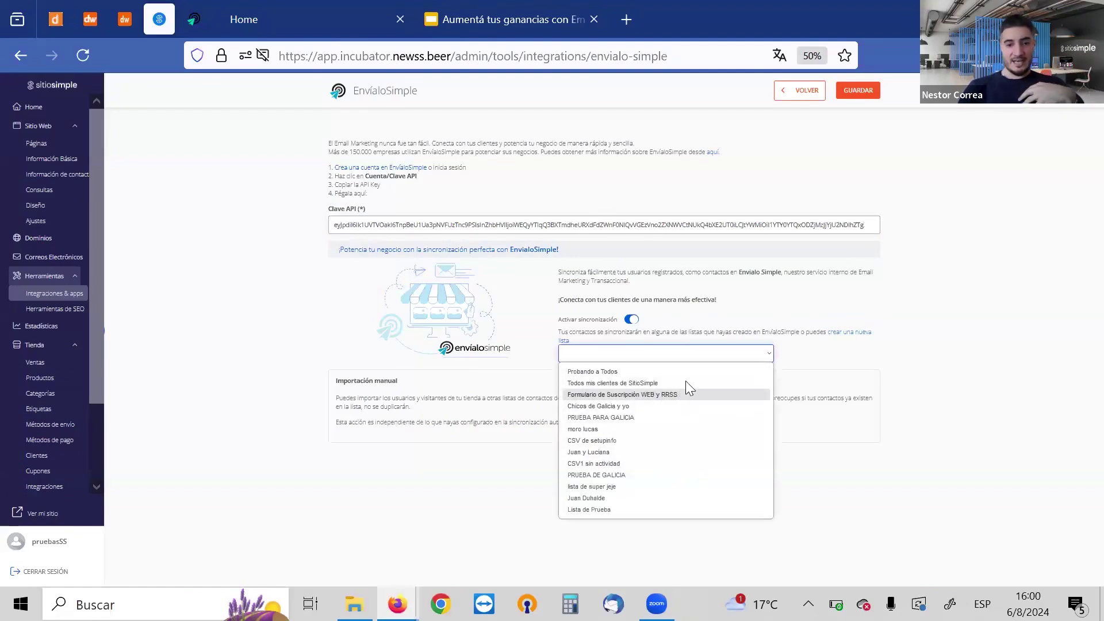
pyautogui.click(880, 295)
pyautogui.click(880, 295)
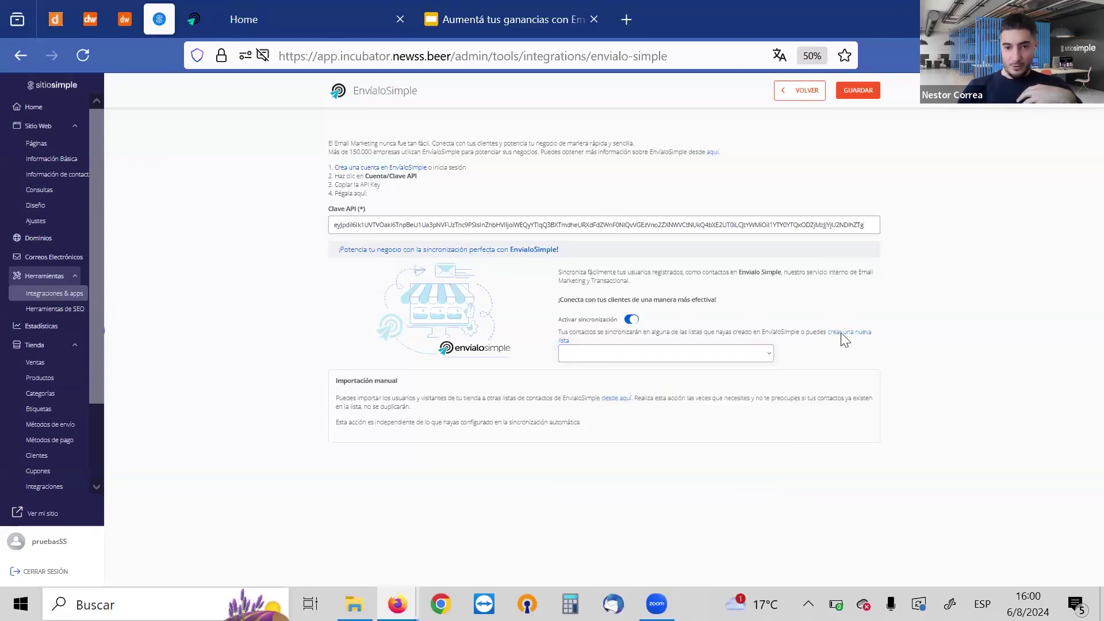
pyautogui.click(841, 334)
pyautogui.press('BackSpace')
pyautogui.press('BackSpace')
pyautogui.press('BackSpace')
pyautogui.press('BackSpace')
pyautogui.press('BackSpace')
pyautogui.press('BackSpace')
pyautogui.press('BackSpace')
pyautogui.press('BackSpace')
pyautogui.press('BackSpace')
pyautogui.press('BackSpace')
pyautogui.press('BackSpace')
pyautogui.press('BackSpace')
pyautogui.press('BackSpace')
pyautogui.press('BackSpace')
pyautogui.press('BackSpace')
pyautogui.press('BackSpace')
pyautogui.press('BackSpace')
pyautogui.press('BackSpace')
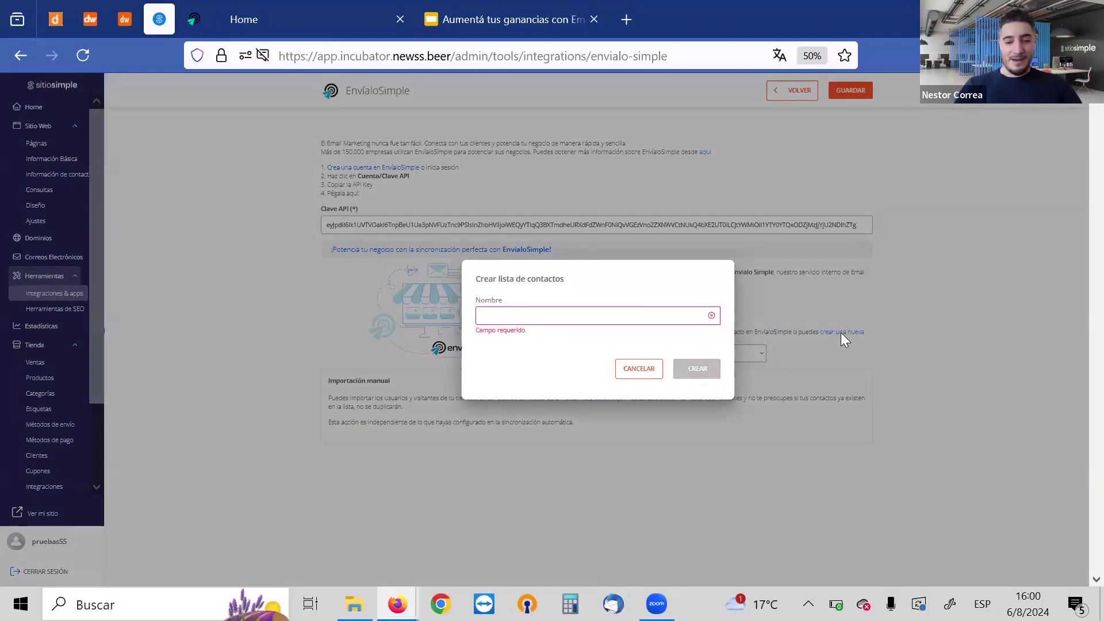
pyautogui.write('Formación SitioSimple 06.08')
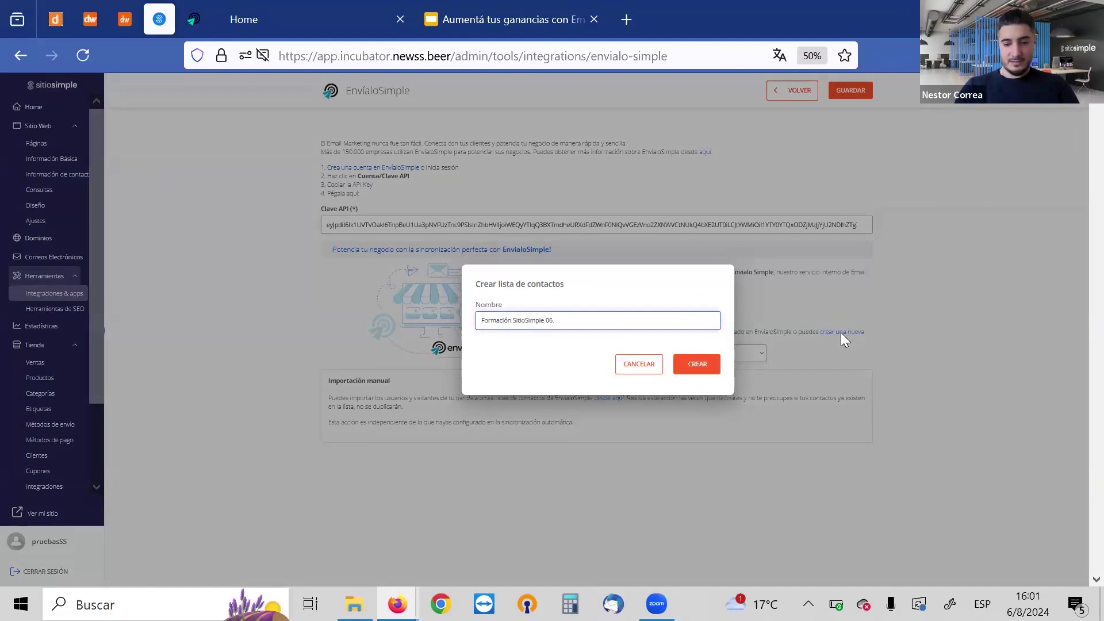
pyautogui.click(702, 364)
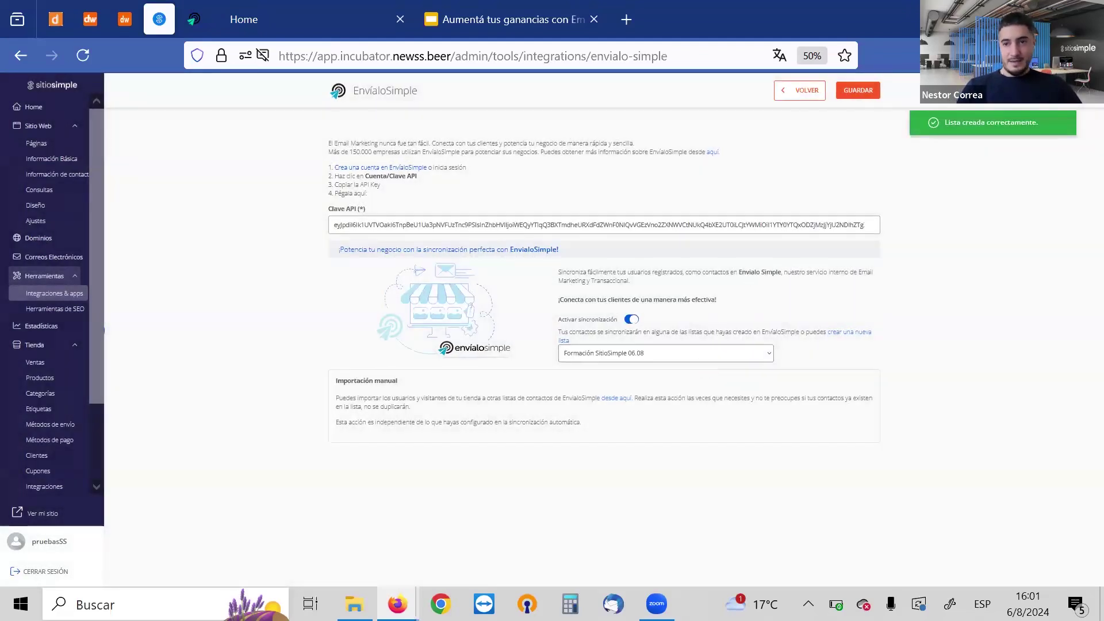
pyautogui.click(191, 23)
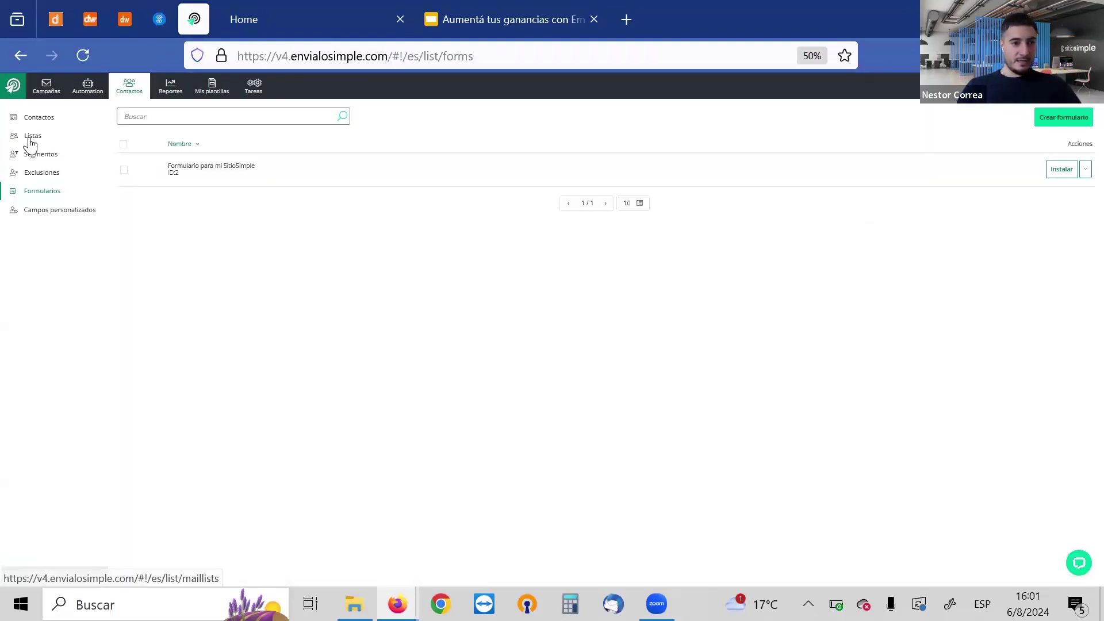
# Open EnvíaloSimple's Listas page to confirm the new Formación SitioSimple 06.08 list with 0 contacts
pyautogui.click(130, 87)
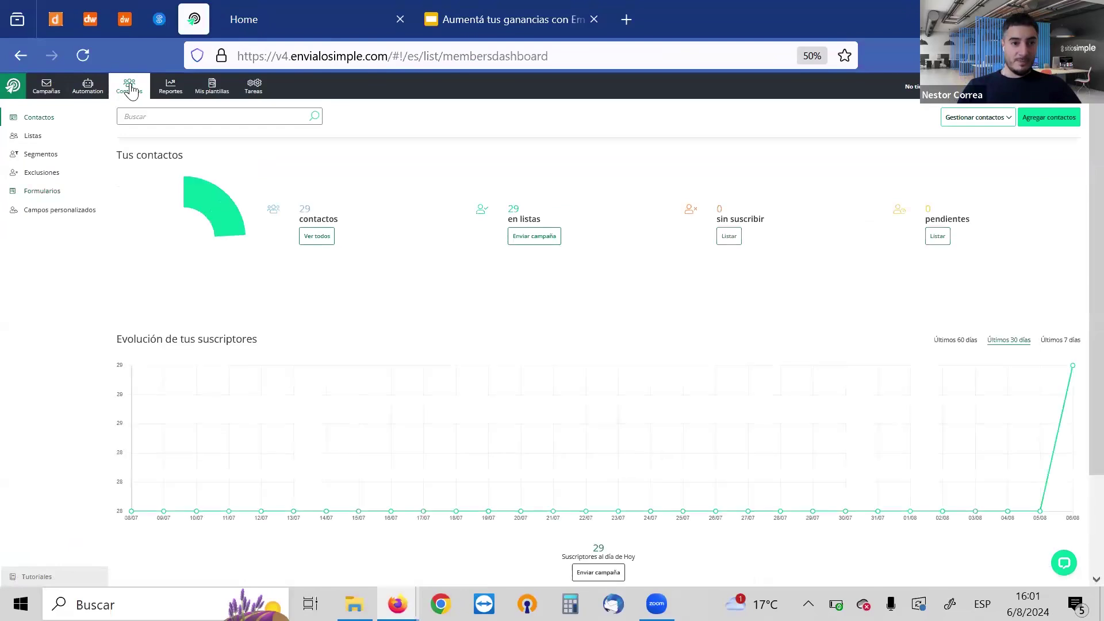
pyautogui.click(30, 141)
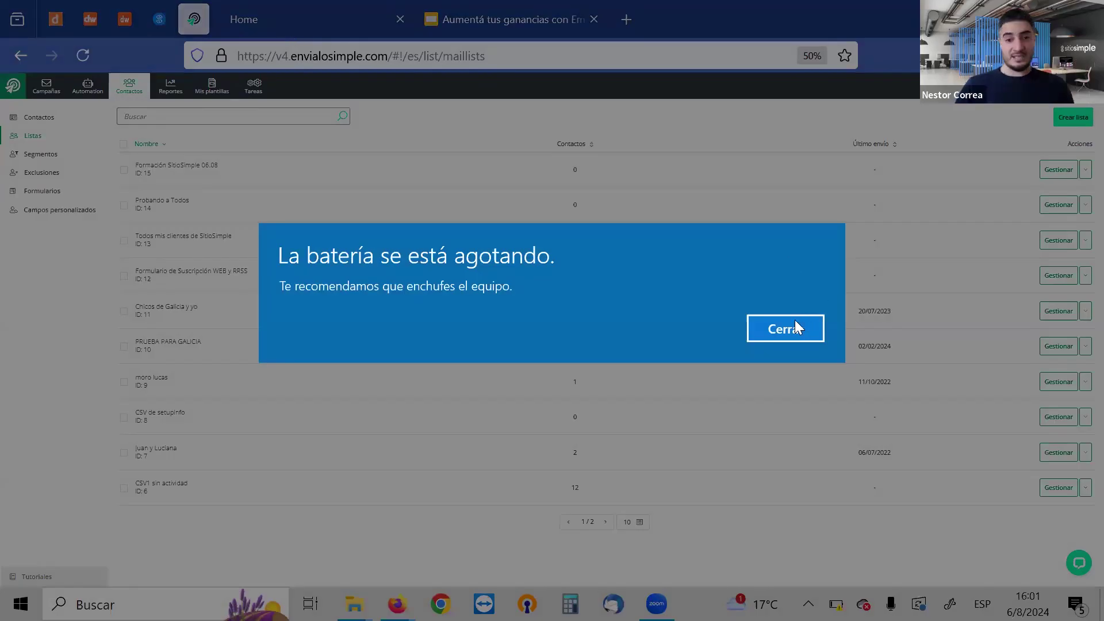
pyautogui.click(796, 328)
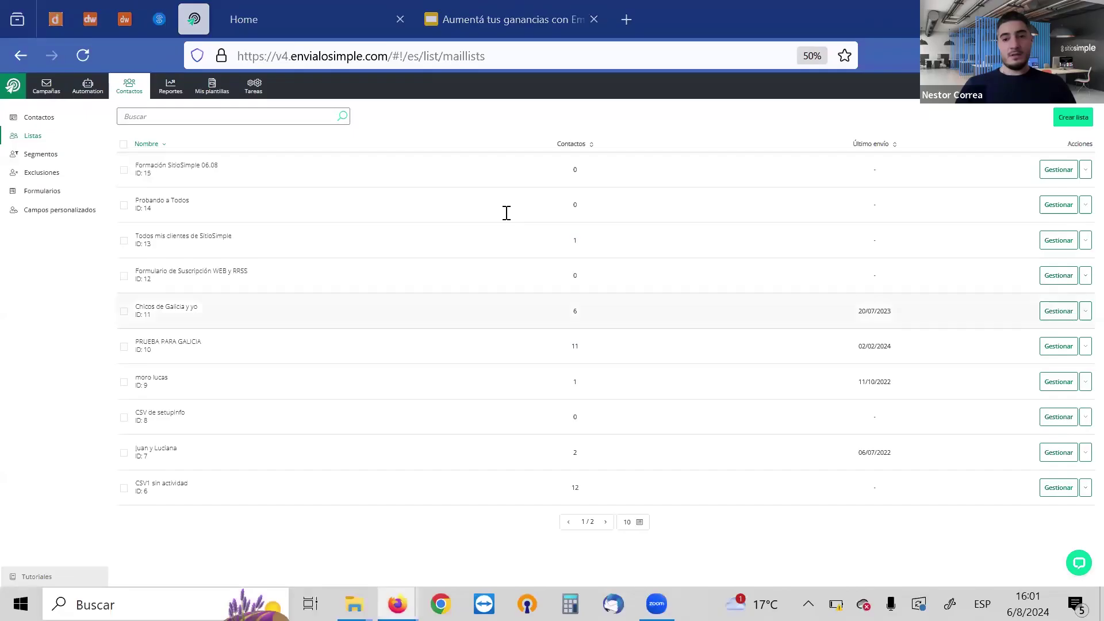
# Glance at the bART website, return to the contact lists, then switch to the presentation slides
pyautogui.click(302, 23)
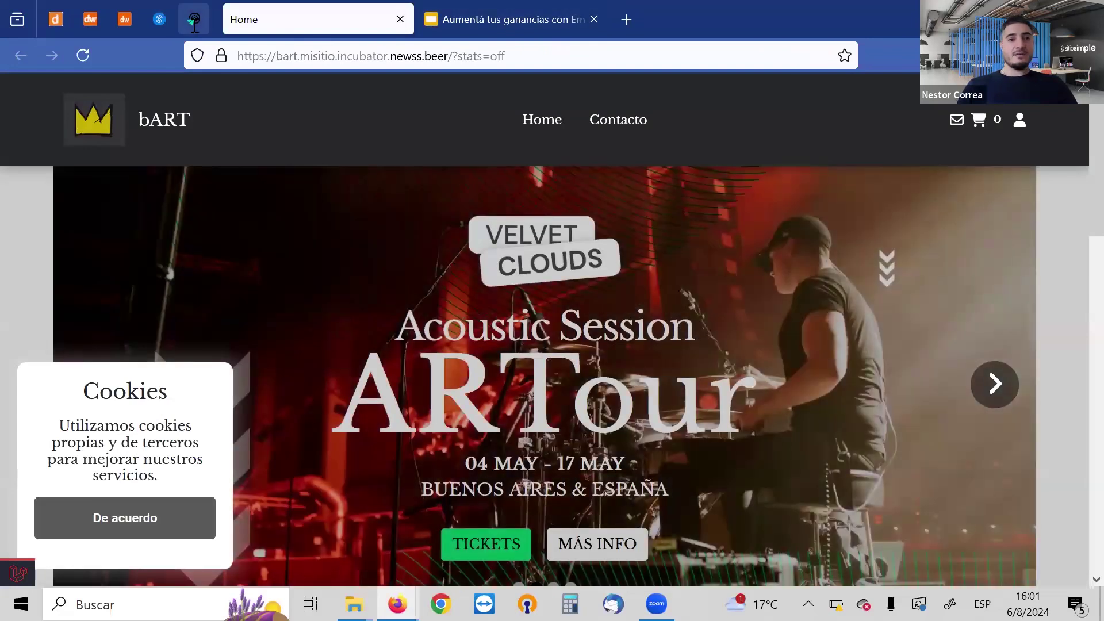
pyautogui.click(195, 21)
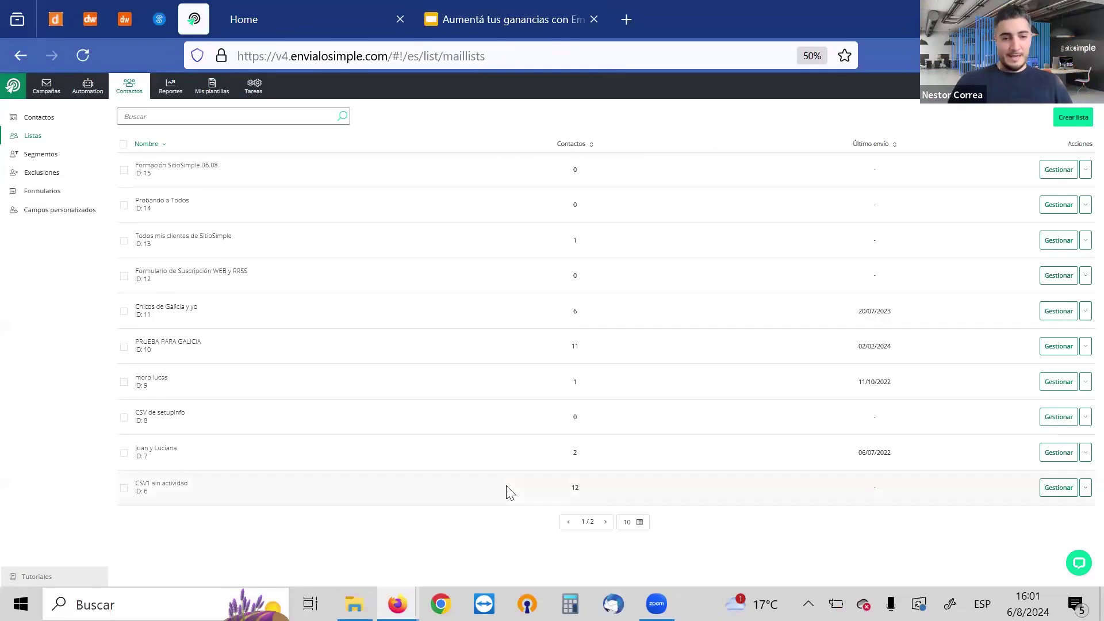
pyautogui.moveTo(403, 586)
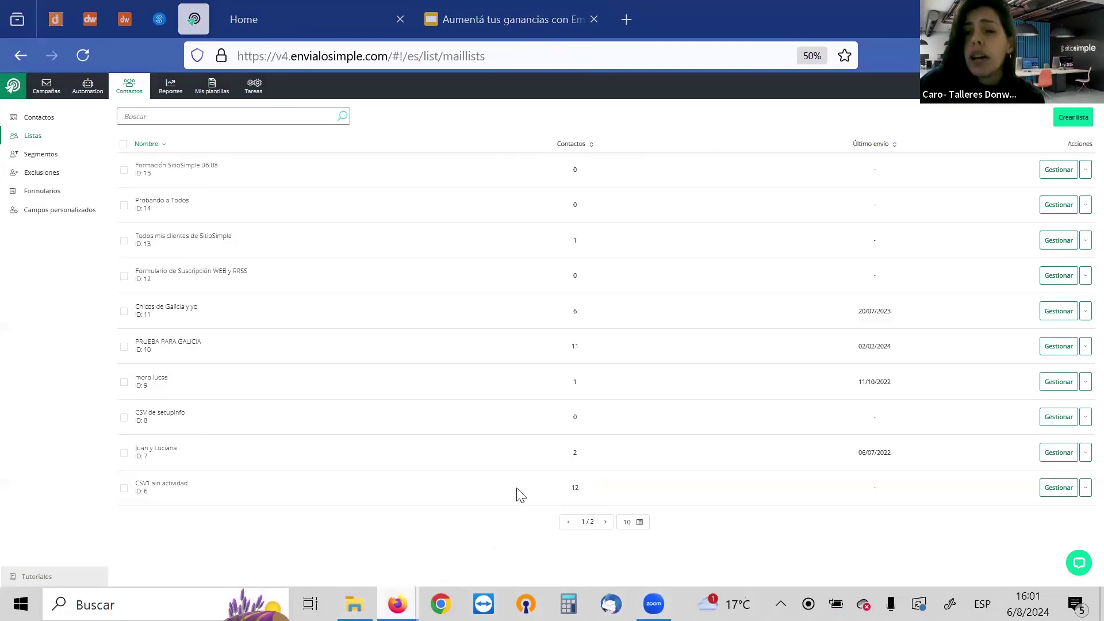
pyautogui.click(491, 23)
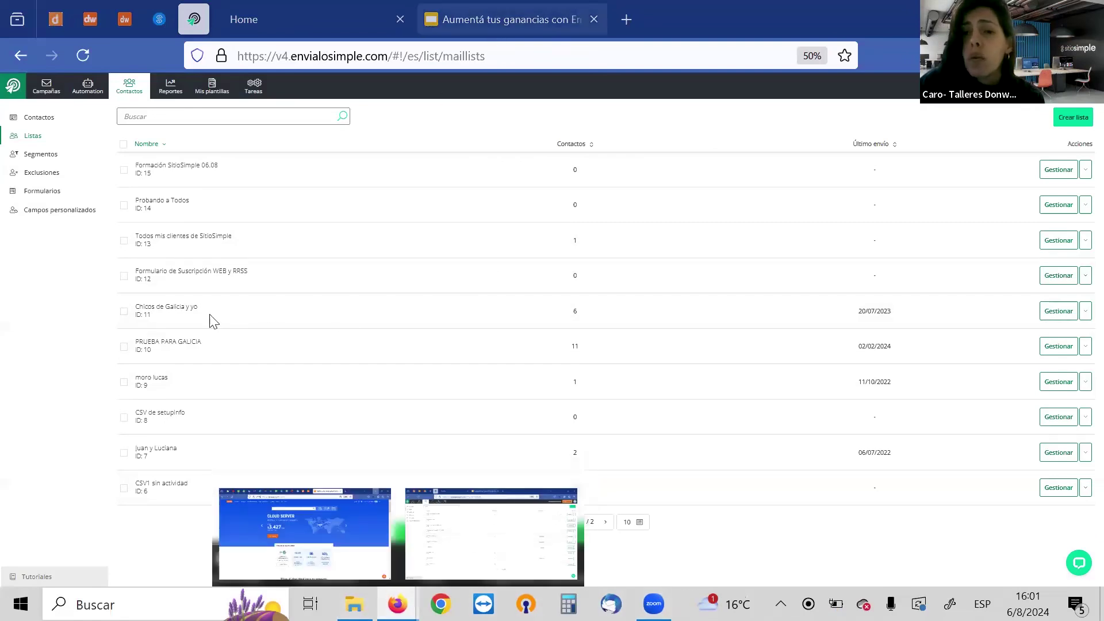
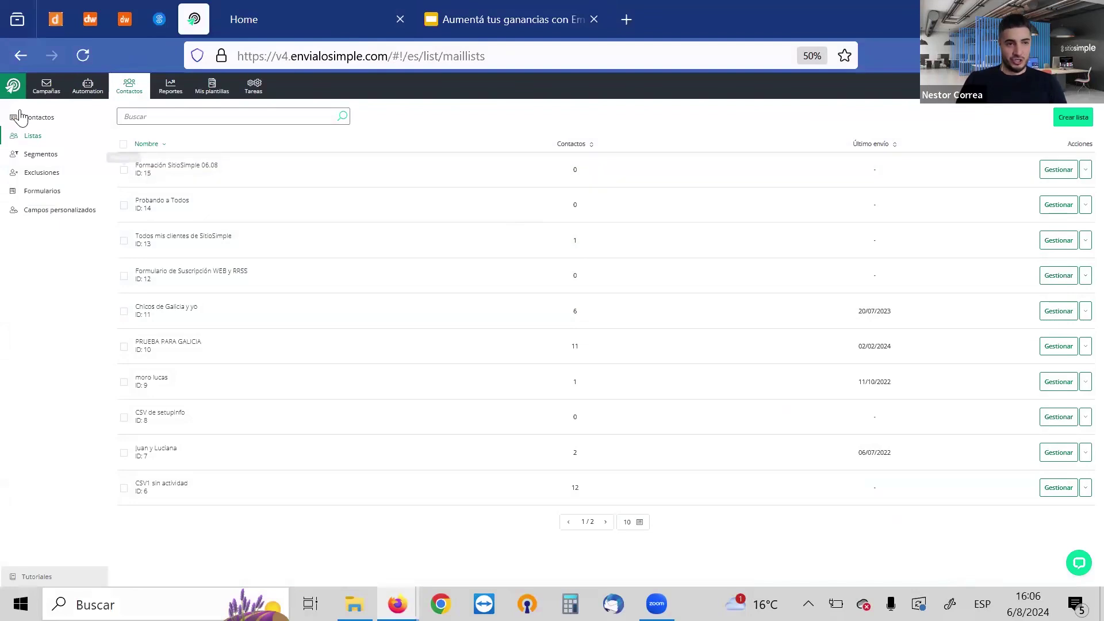
# Go to the EnvíaloSimple dashboard showing 79 sends, 115 opens and 70 clicks
pyautogui.click(13, 87)
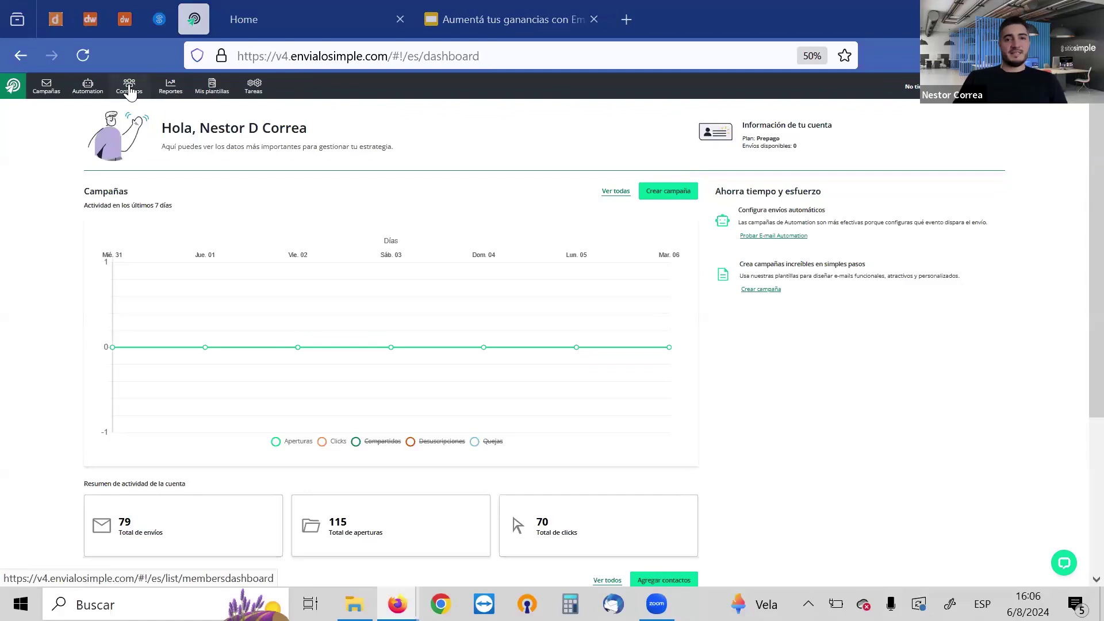
# Go to Contactos > Formularios and bring up install options for 'Formulario para mi SitioSimple'
pyautogui.click(129, 88)
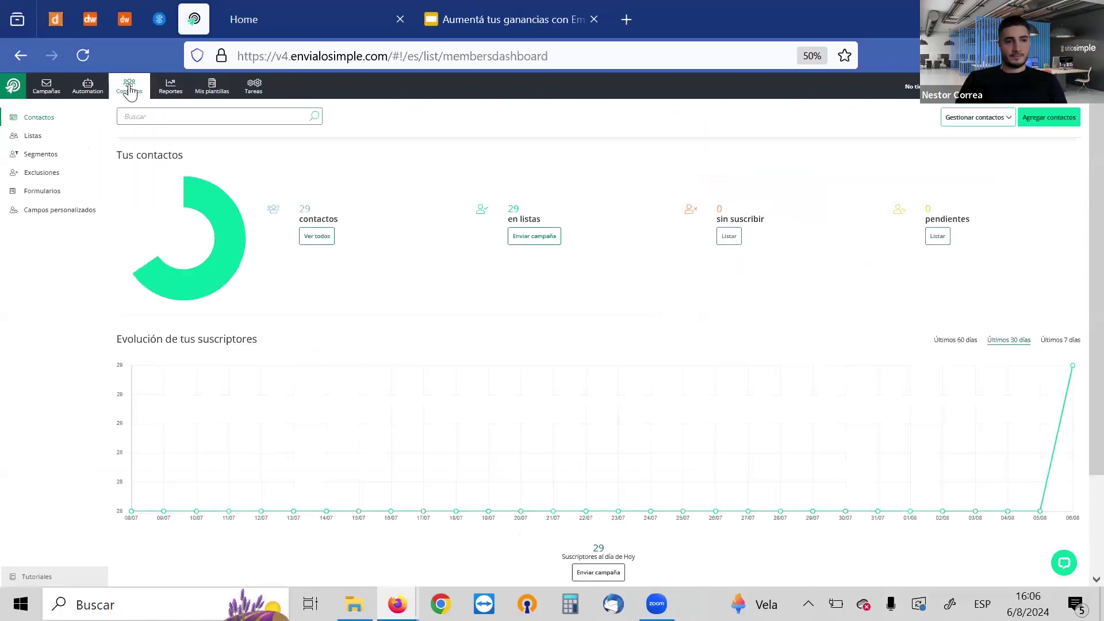
pyautogui.click(43, 196)
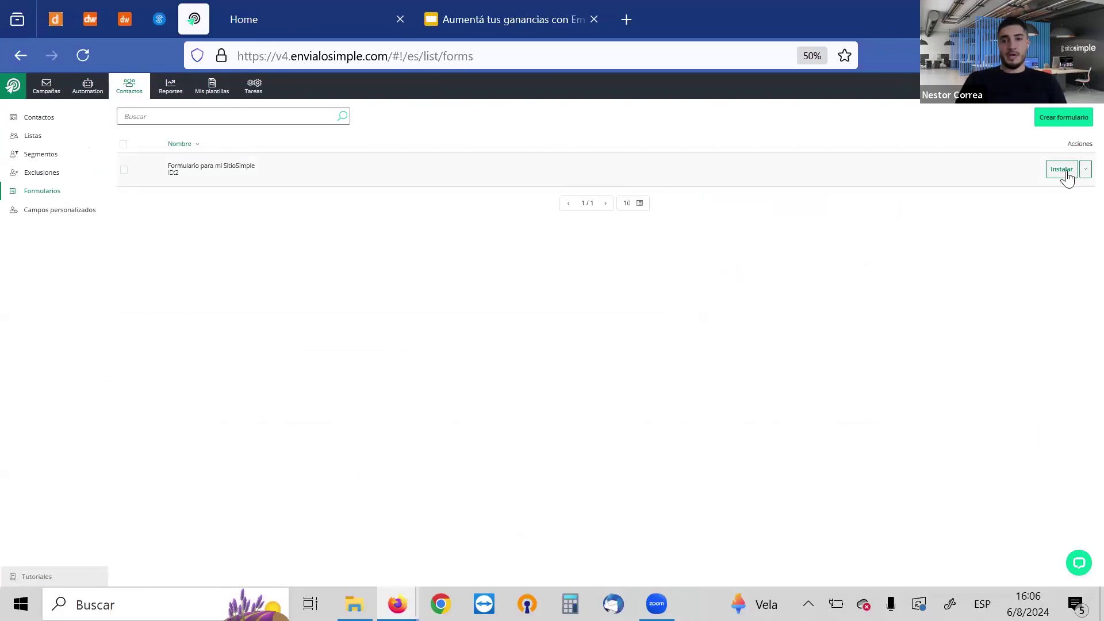
pyautogui.click(1060, 171)
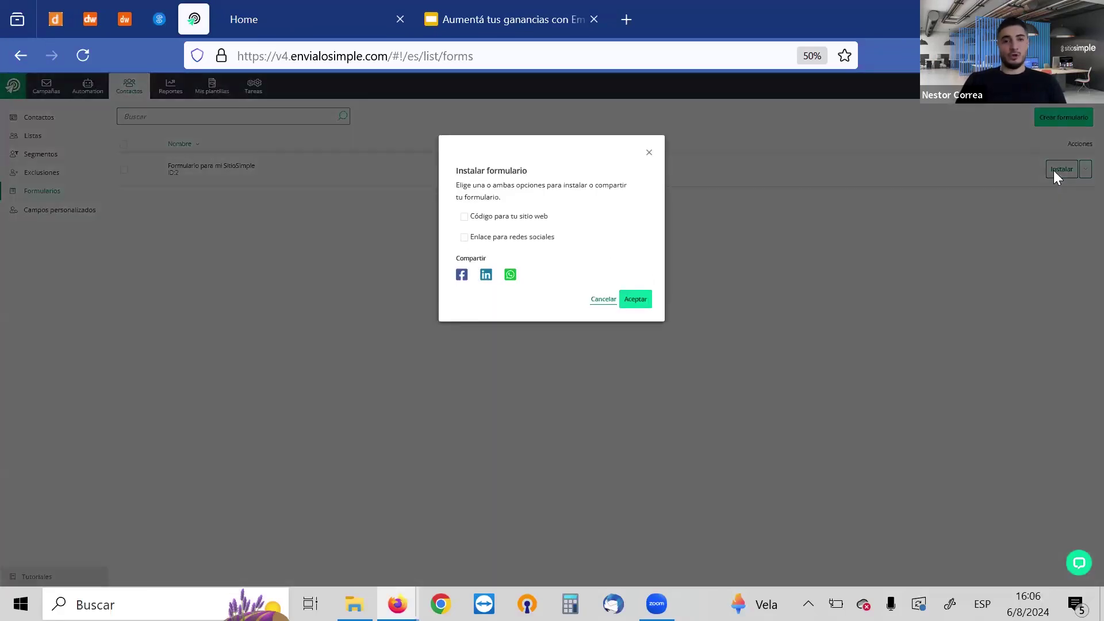
# Preview the 'Código para tu sitio web' embed code, then switch to the SitioSimple admin dashboard
pyautogui.click(527, 225)
pyautogui.click(526, 224)
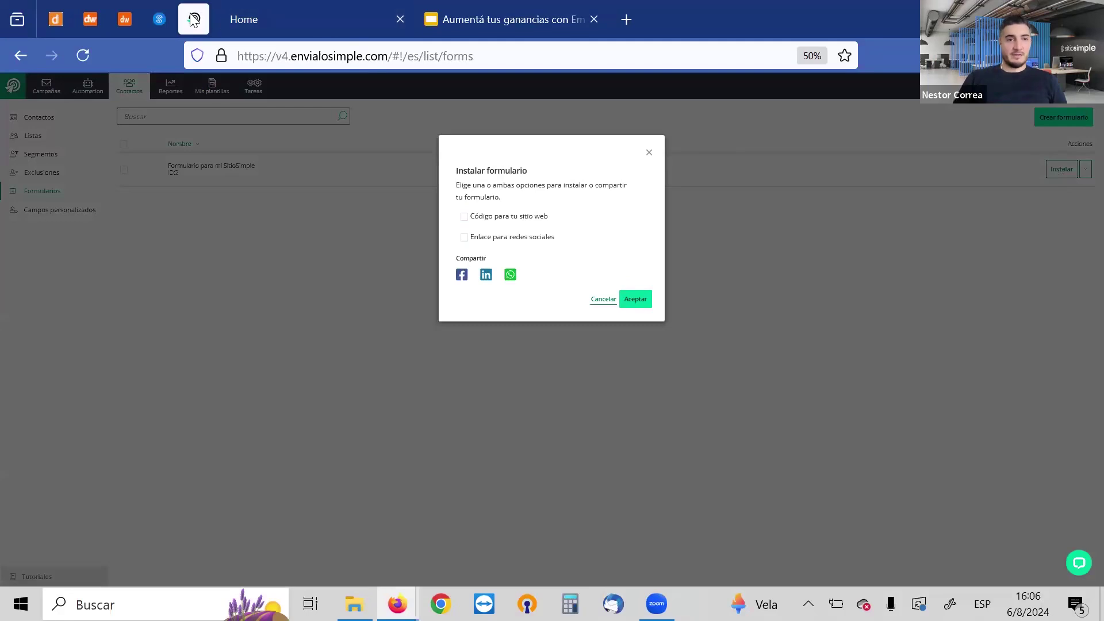
pyautogui.click(166, 16)
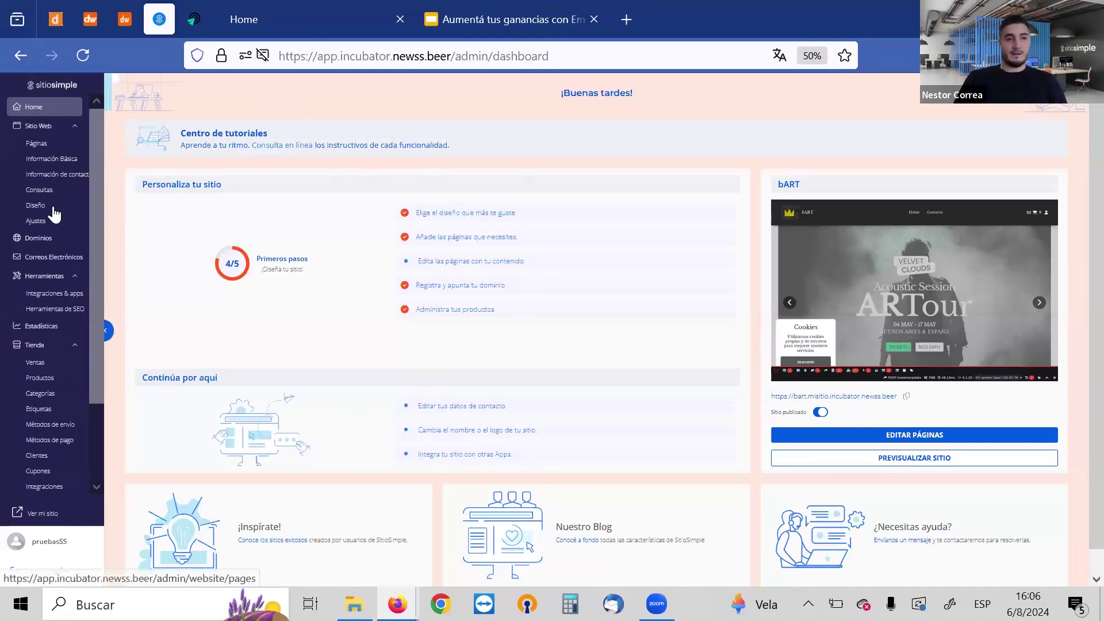
# Go to Sitio Web > Páginas and edit the Home page
pyautogui.click(38, 147)
pyautogui.moveTo(345, 182)
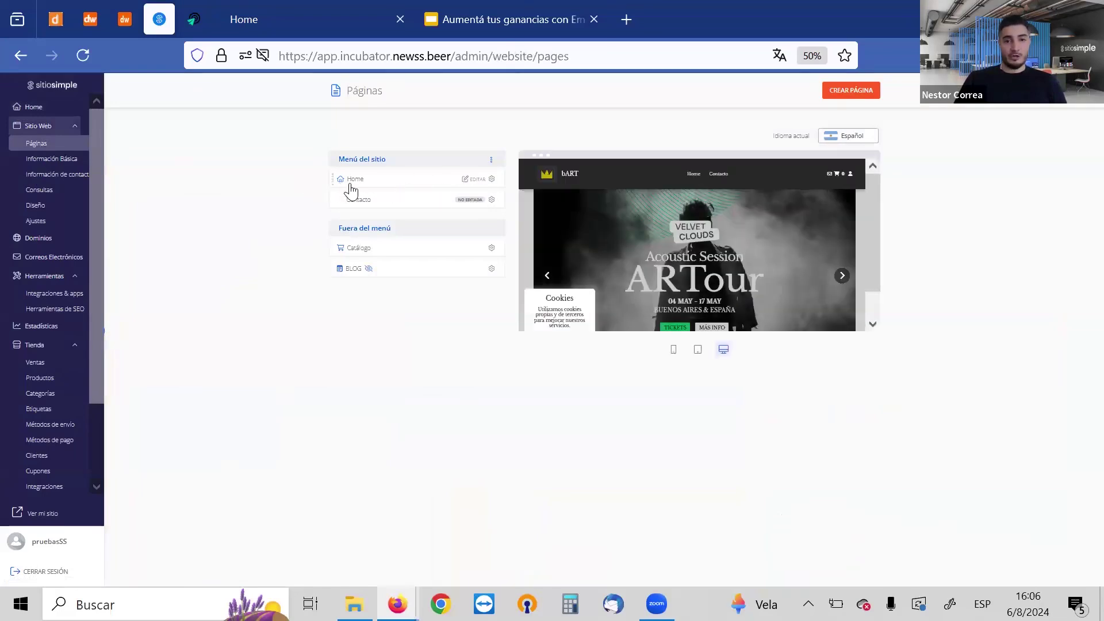
pyautogui.click(472, 183)
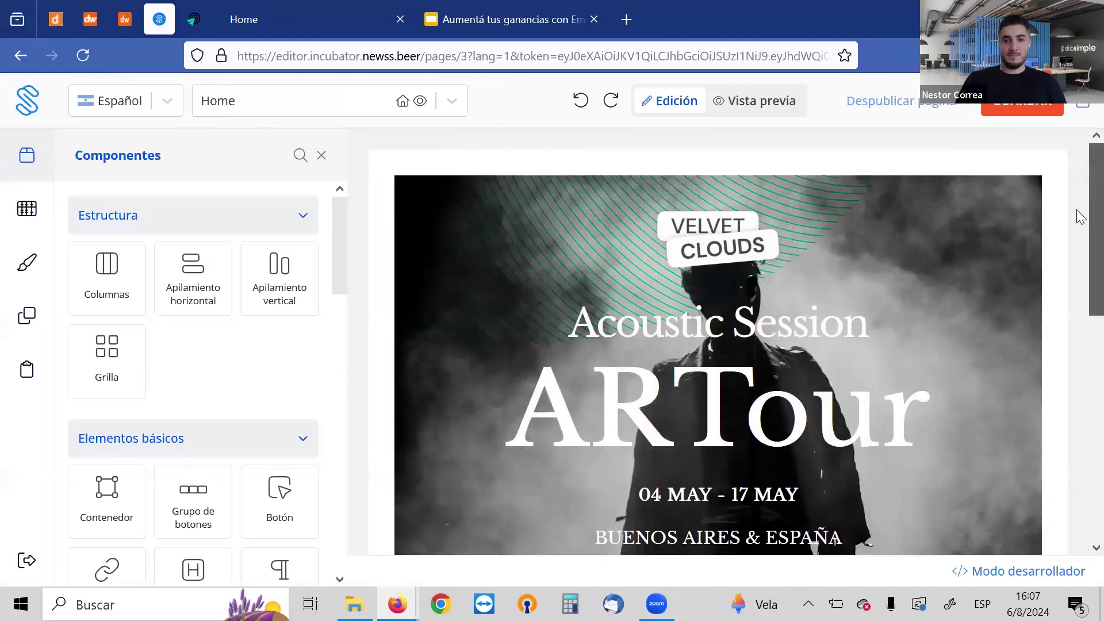
# Scroll the canvas below the hero banner and look through the Contenido and Estilo panels
pyautogui.scroll(-6, 1078, 219)
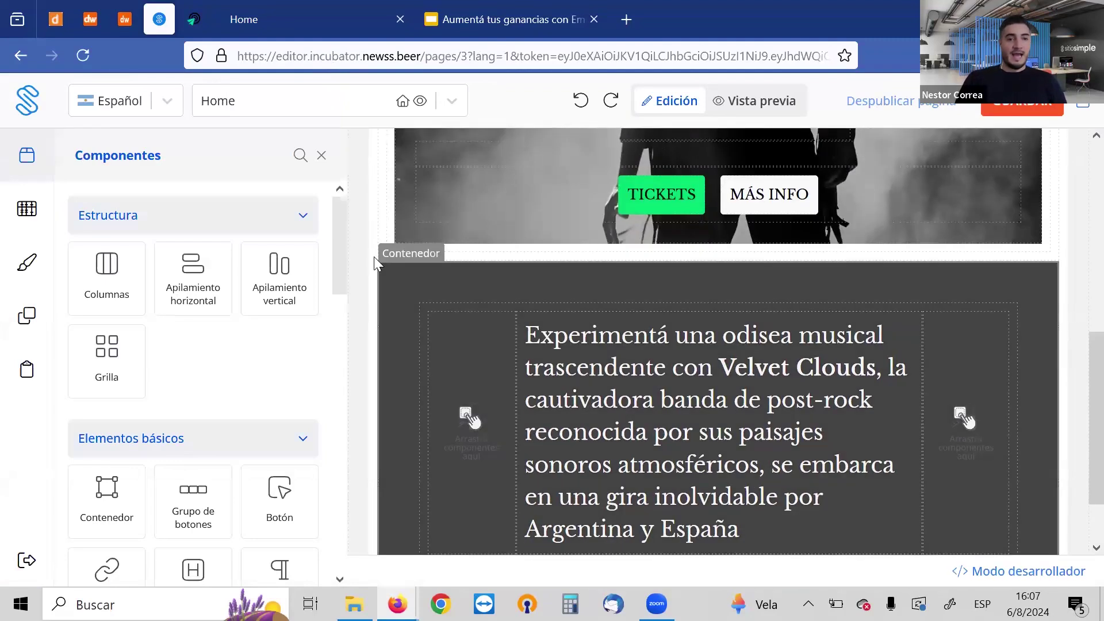
pyautogui.moveTo(339, 236); pyautogui.dragTo(338, 196)
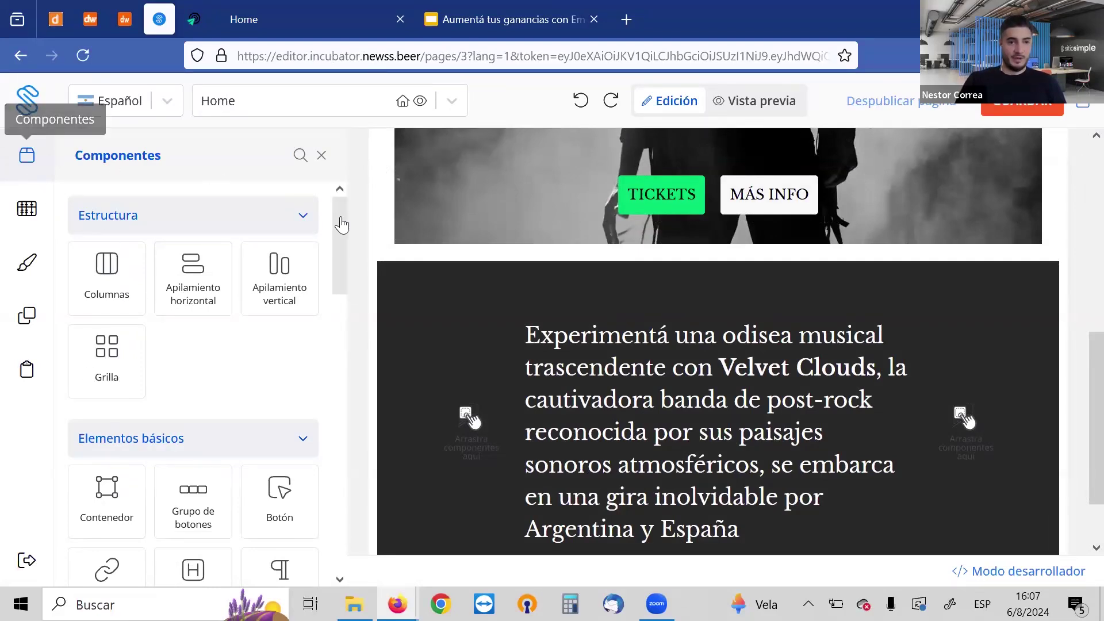
pyautogui.click(321, 155)
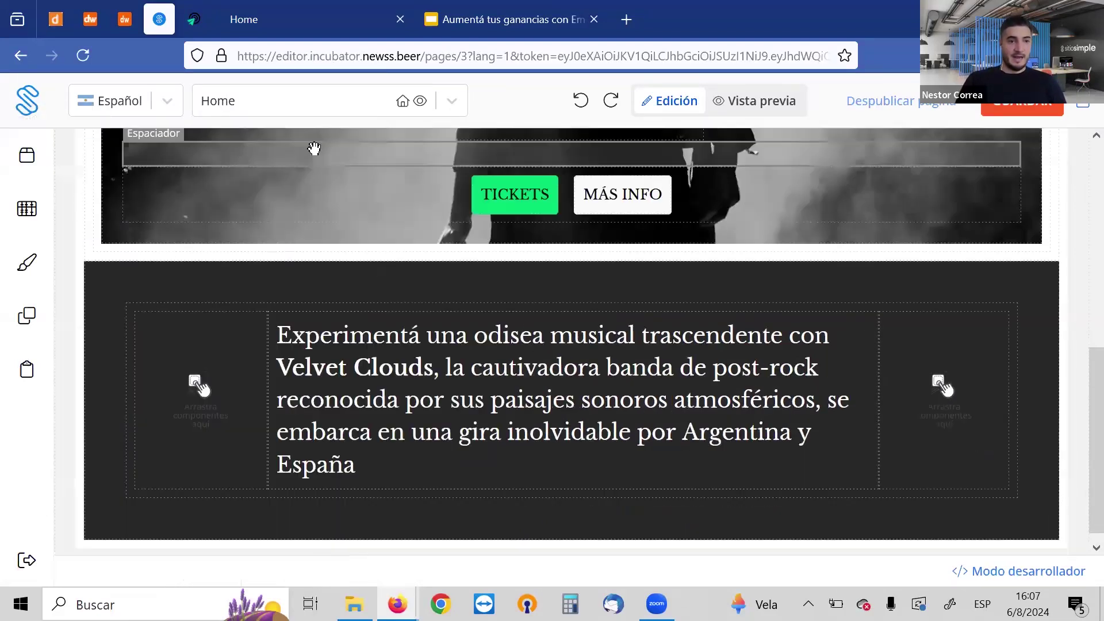
pyautogui.click(24, 221)
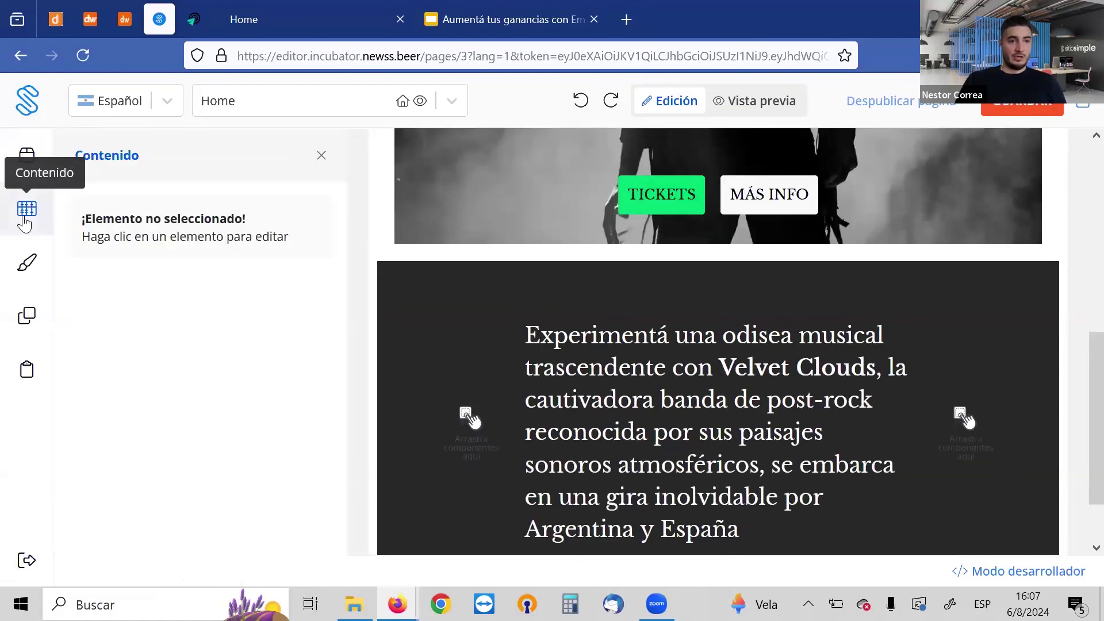
pyautogui.click(27, 274)
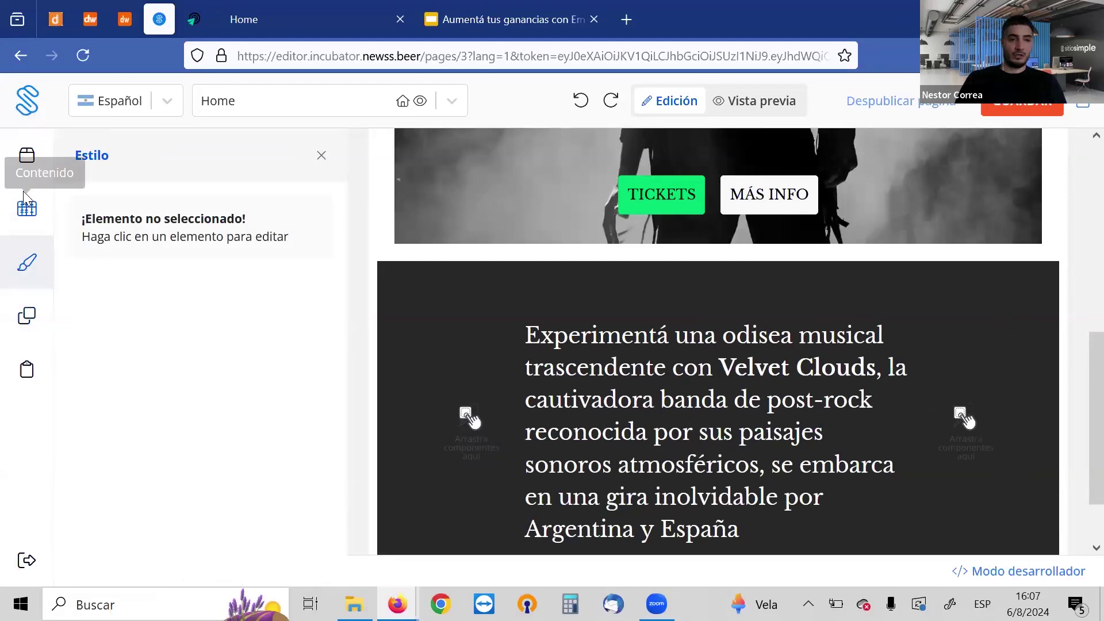
# Add a contact form with Nombre, Correo electrónico and Mensaje fields below the banner
pyautogui.click(25, 158)
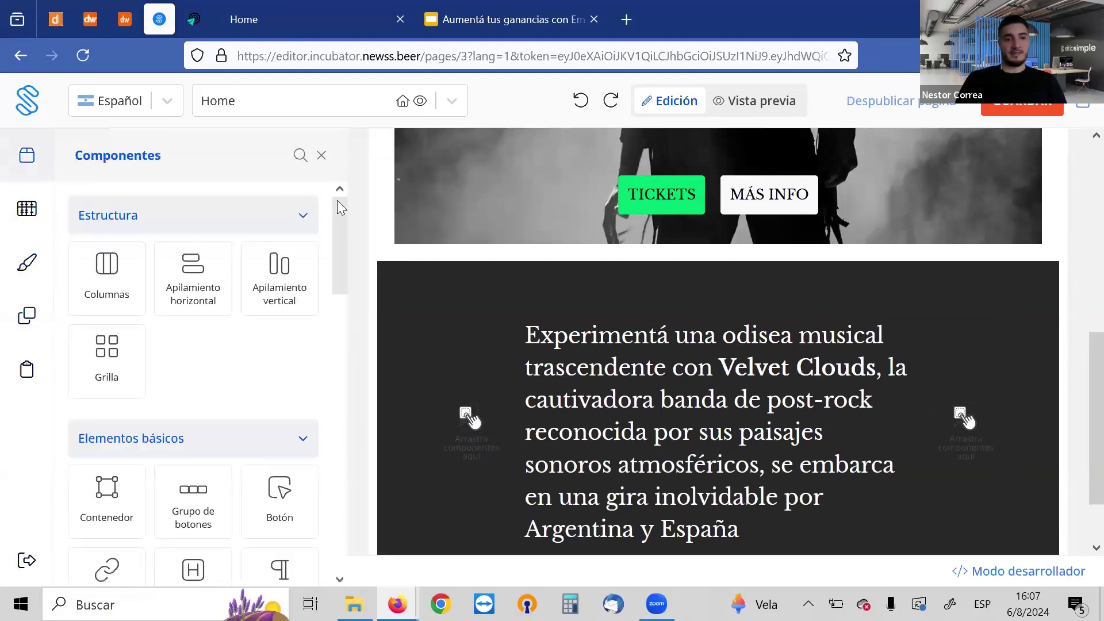
pyautogui.moveTo(345, 204); pyautogui.dragTo(359, 470)
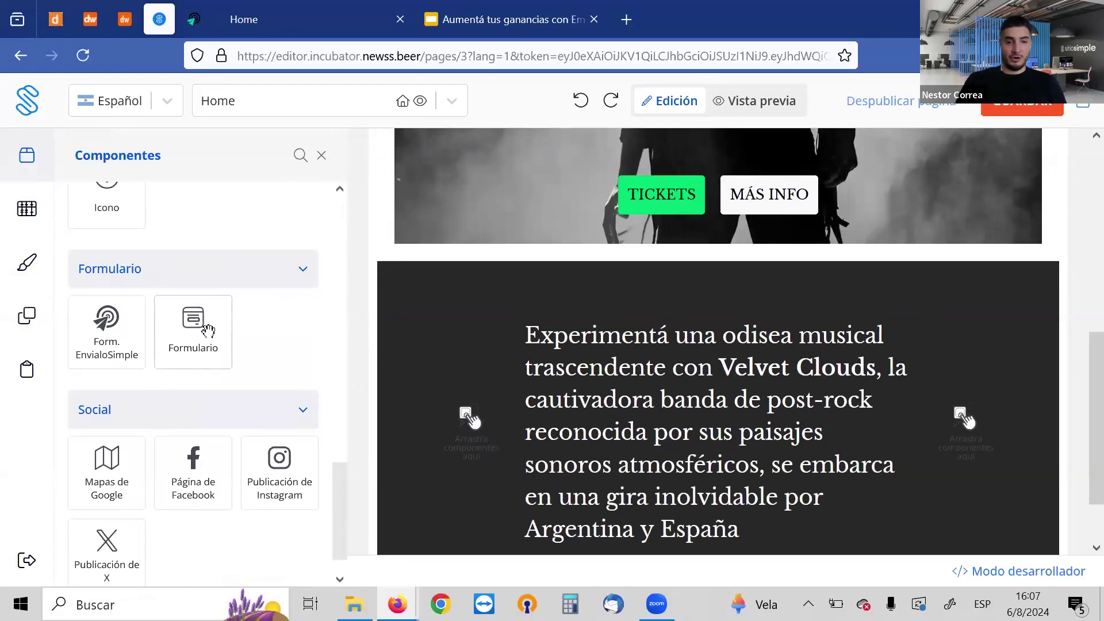
pyautogui.moveTo(208, 330); pyautogui.dragTo(694, 284)
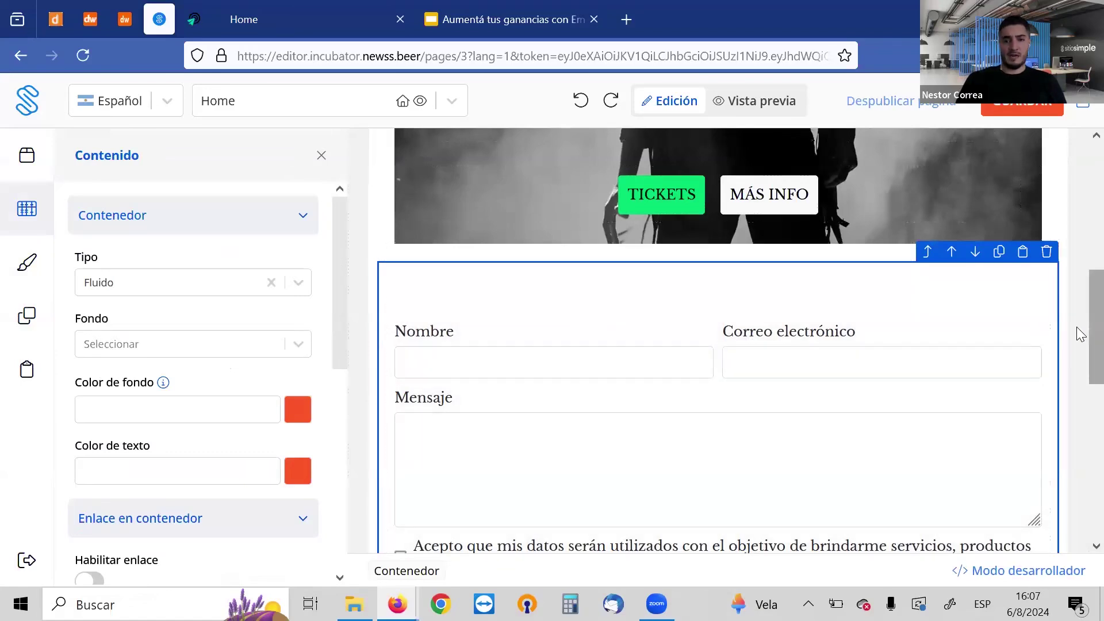
# Scroll over the contact form on the Home page, then reopen the Componentes panel
pyautogui.scroll(-5, 1079, 325)
pyautogui.scroll(5, 1080, 342)
pyautogui.scroll(-3, 1078, 342)
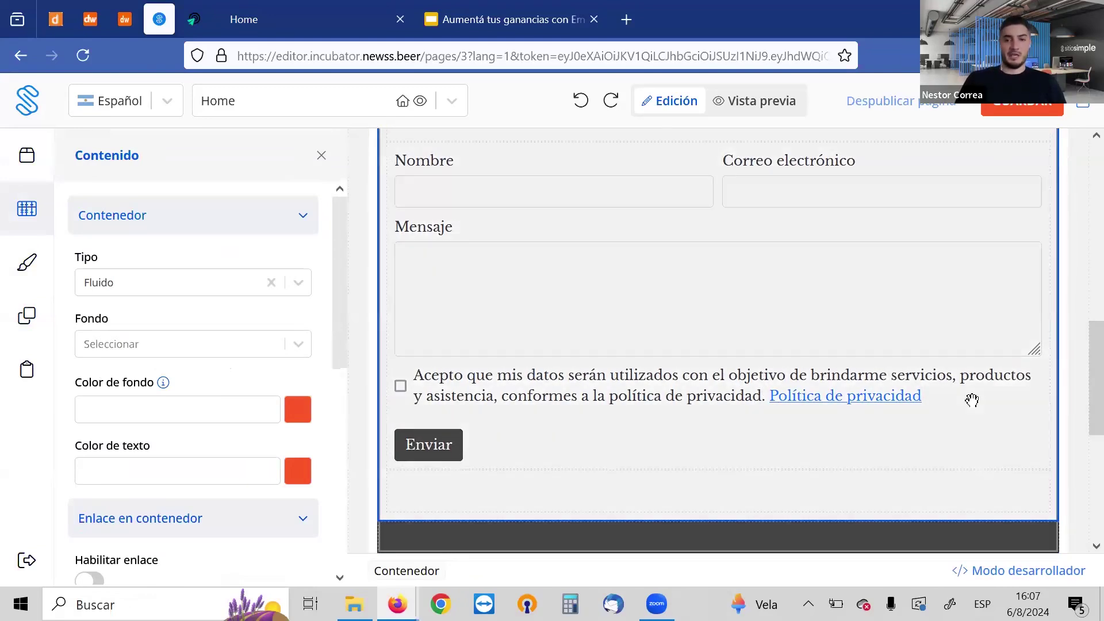
pyautogui.scroll(3, 1091, 342)
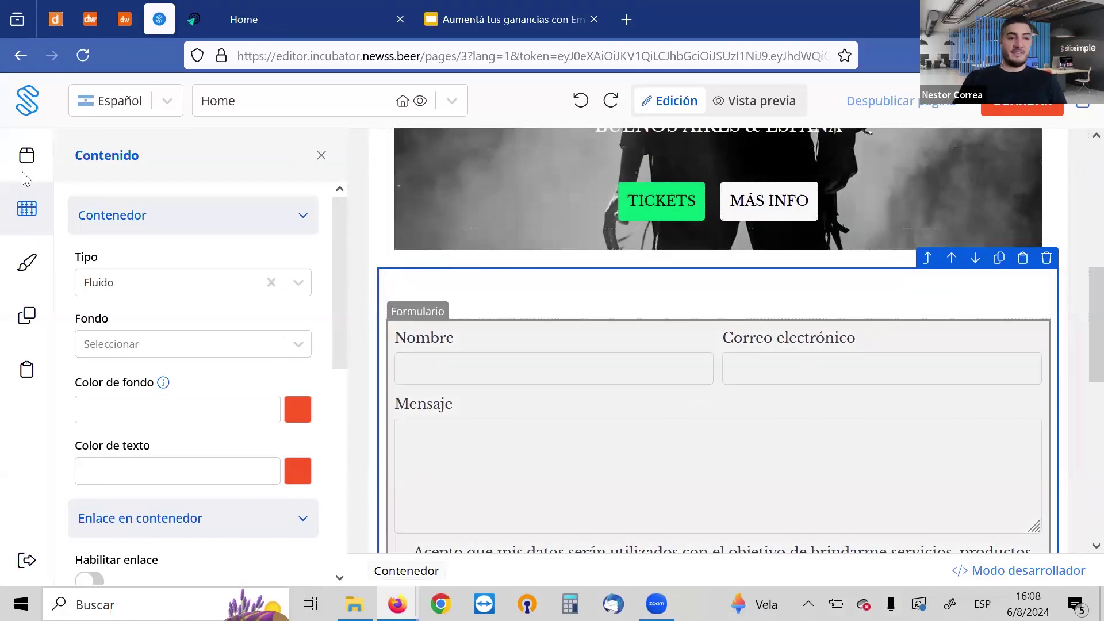
pyautogui.click(27, 154)
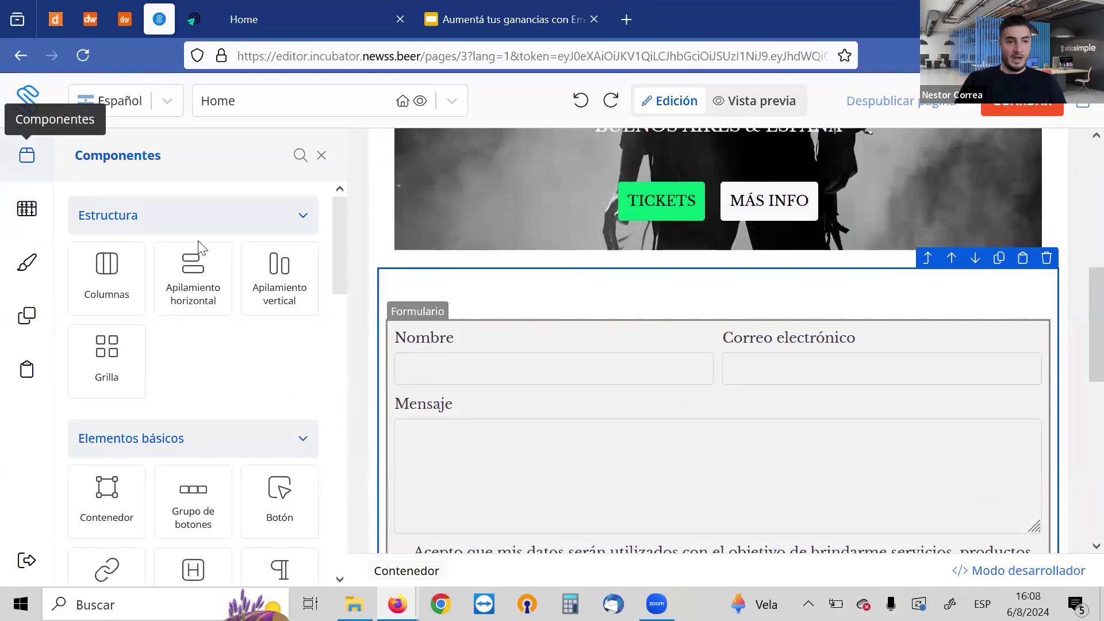
# Drop the Form. EnvialoSimple tile below the banner, creating the 'Suscríbete a nuestro newsletter' block
pyautogui.moveTo(337, 228); pyautogui.dragTo(338, 466)
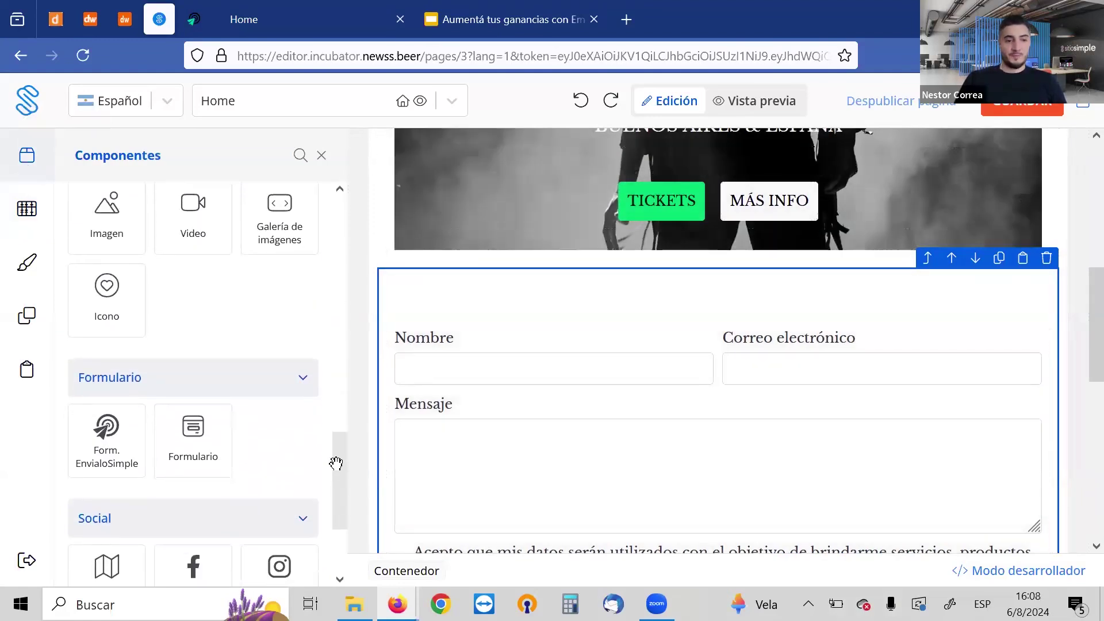
pyautogui.moveTo(106, 443); pyautogui.dragTo(717, 264)
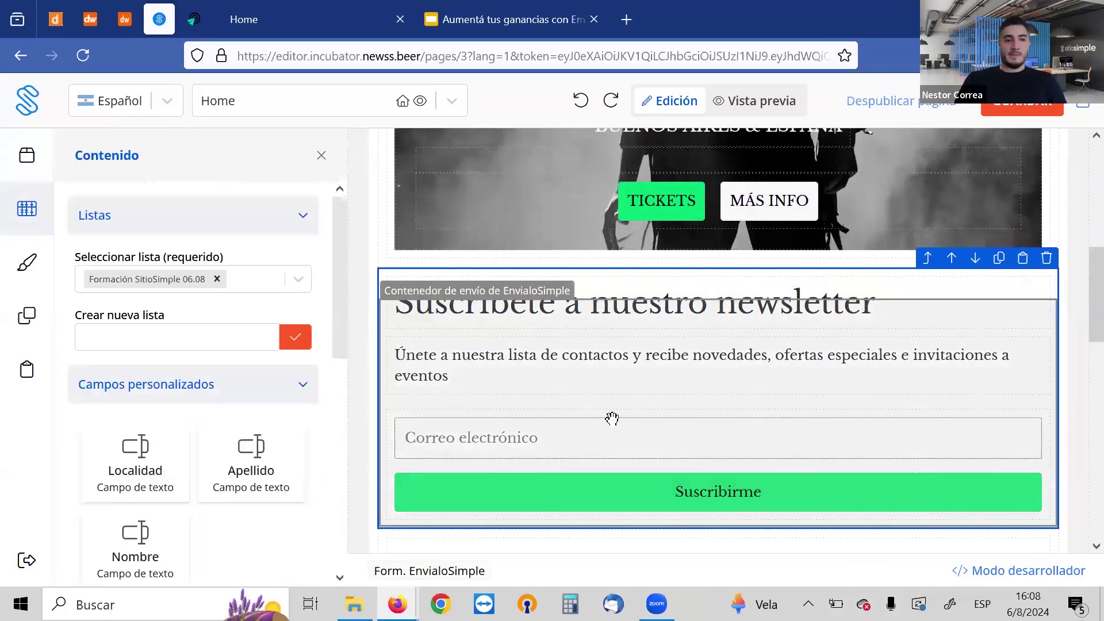
pyautogui.click(186, 340)
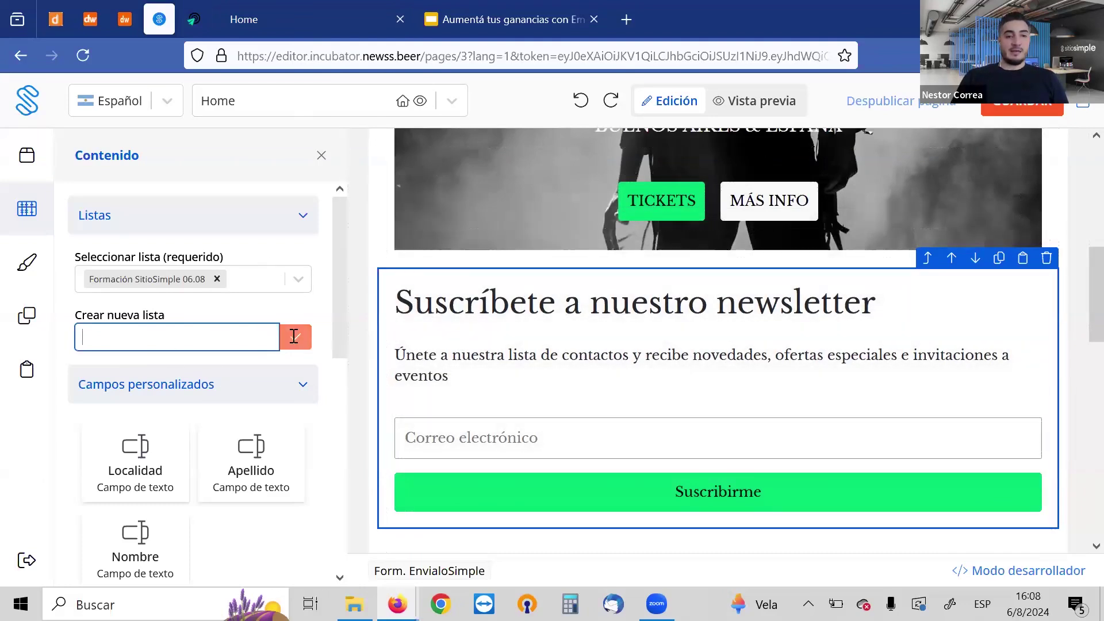
pyautogui.moveTo(341, 251); pyautogui.dragTo(350, 332)
pyautogui.click(497, 328)
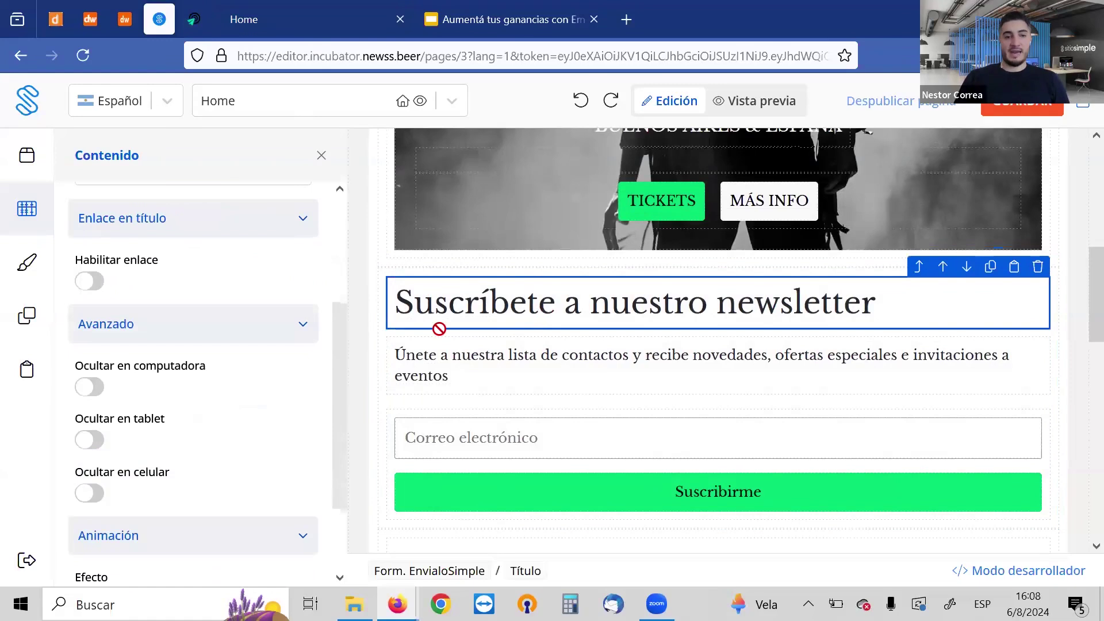
pyautogui.scroll(-2, 327, 432)
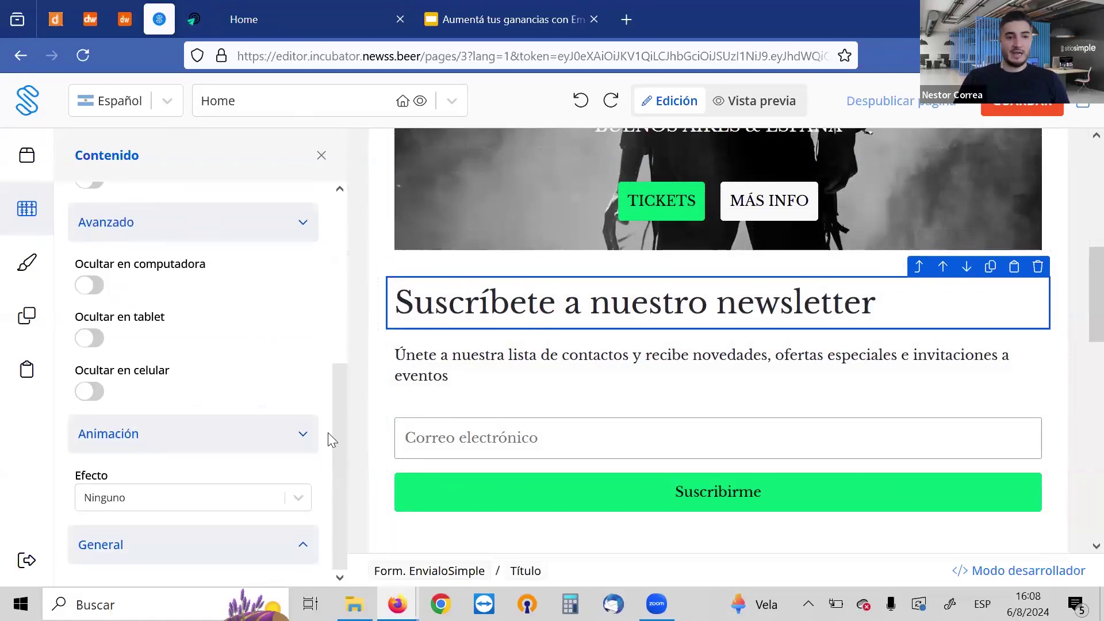
pyautogui.scroll(1, 327, 425)
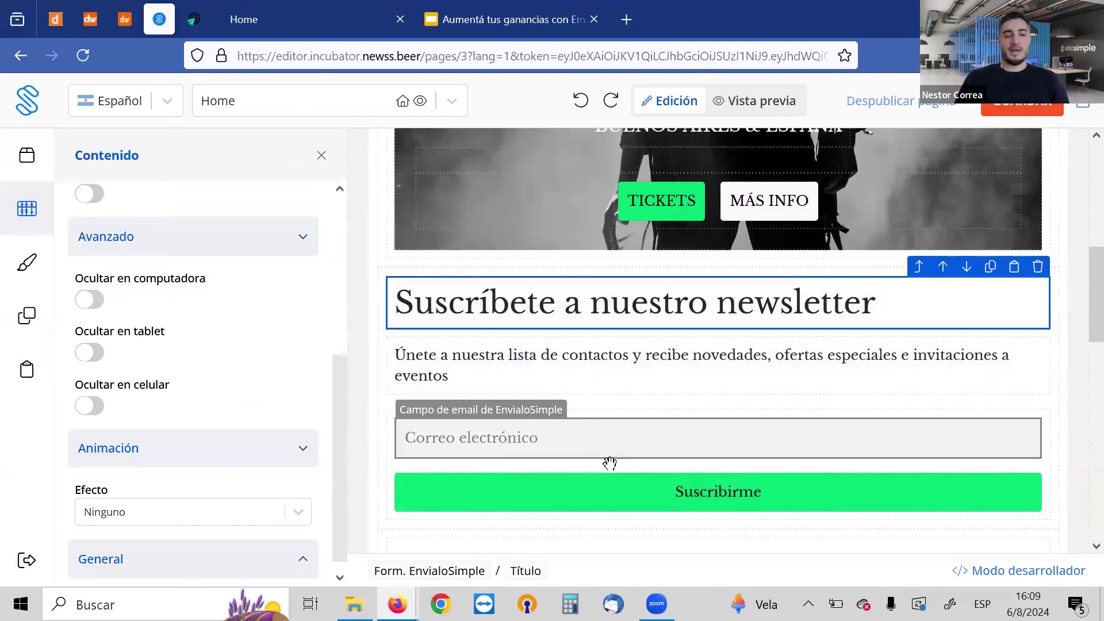
pyautogui.moveTo(338, 432); pyautogui.dragTo(347, 283)
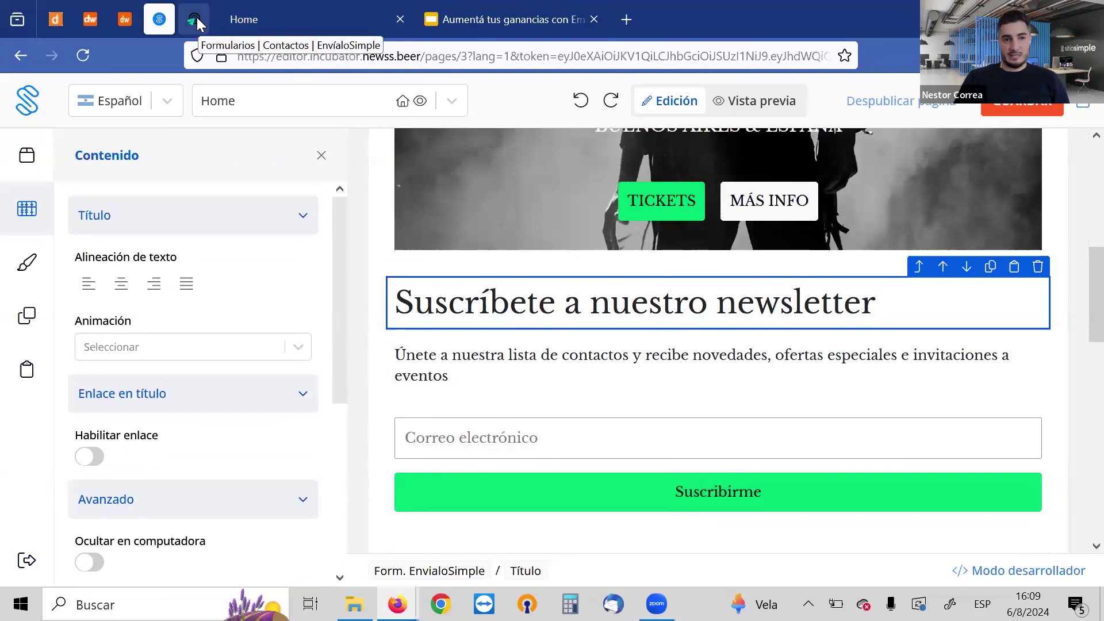
pyautogui.click(193, 20)
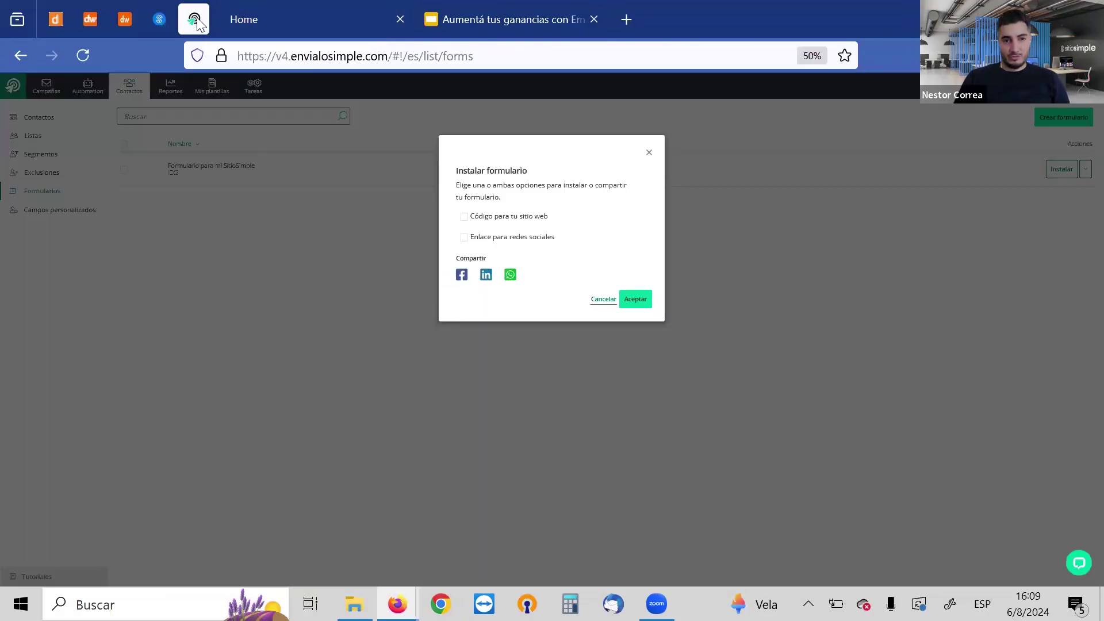
pyautogui.click(602, 302)
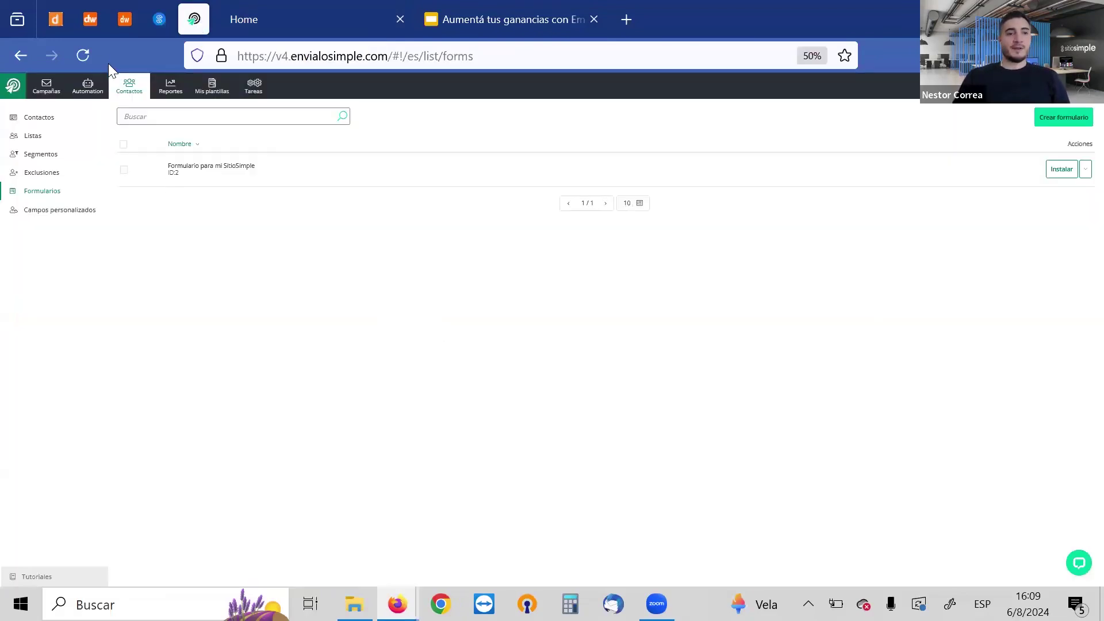
pyautogui.click(130, 88)
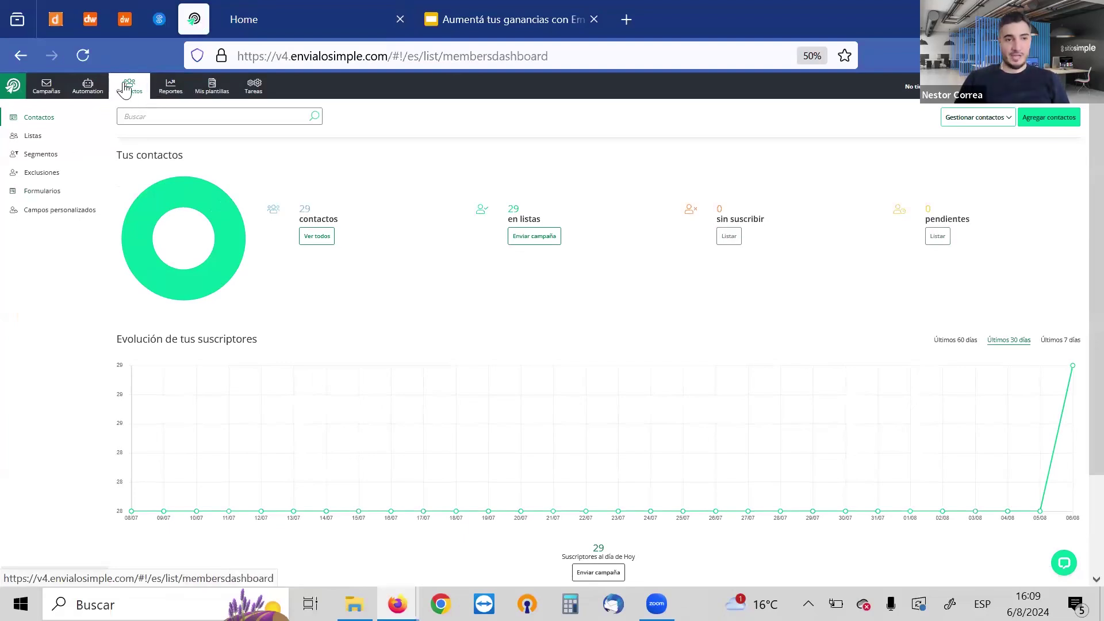
pyautogui.click(125, 90)
pyautogui.click(48, 220)
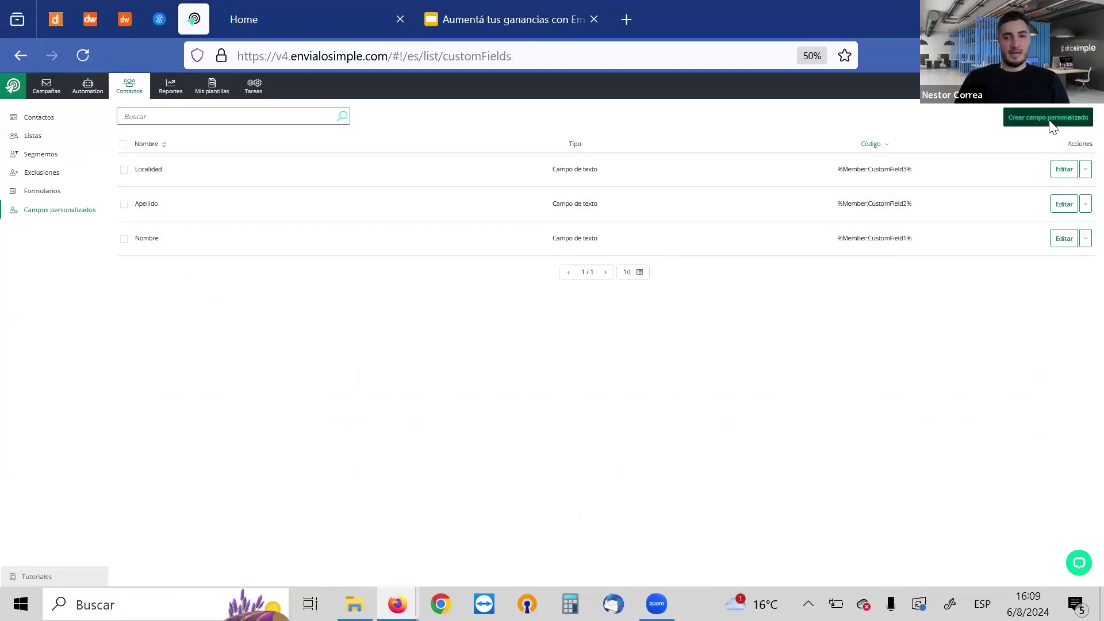
pyautogui.click(159, 19)
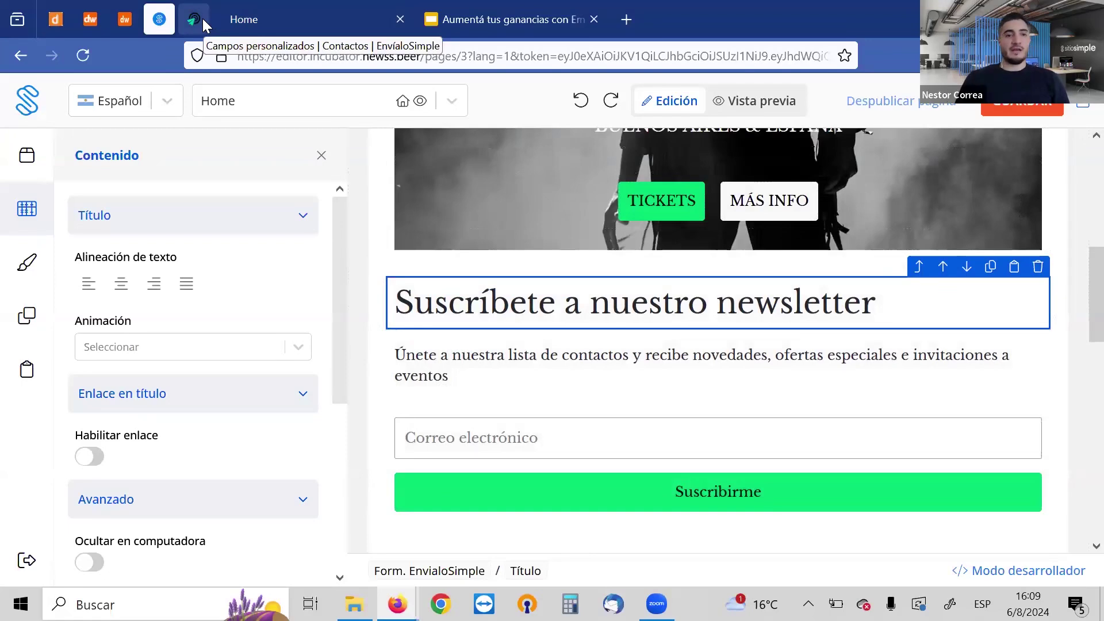
# Switch back to the pinned EnvíaloSimple tab and refocus the browser window
pyautogui.click(197, 20)
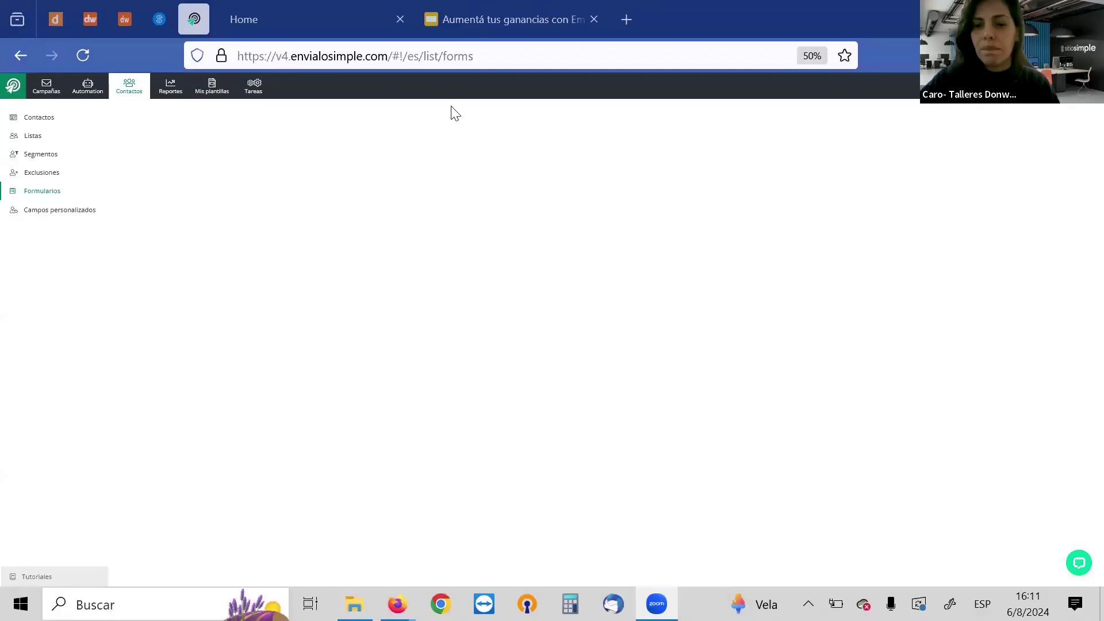
pyautogui.click(322, 56)
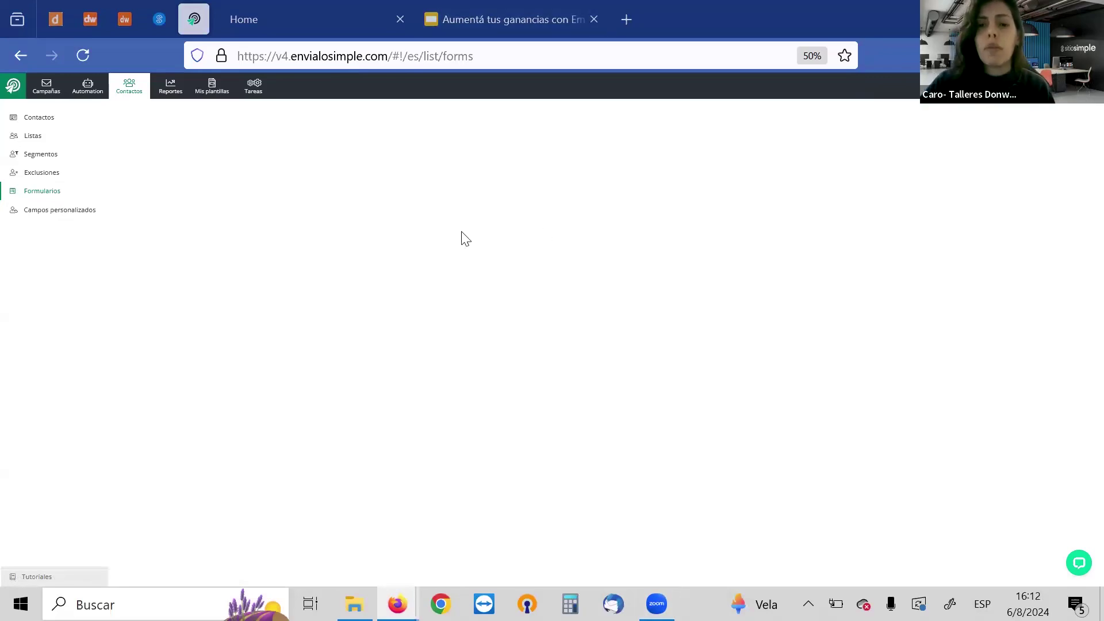
# Load the Formularios list, showing 'Formulario para mi SitioSimple' as the only form
pyautogui.click(41, 196)
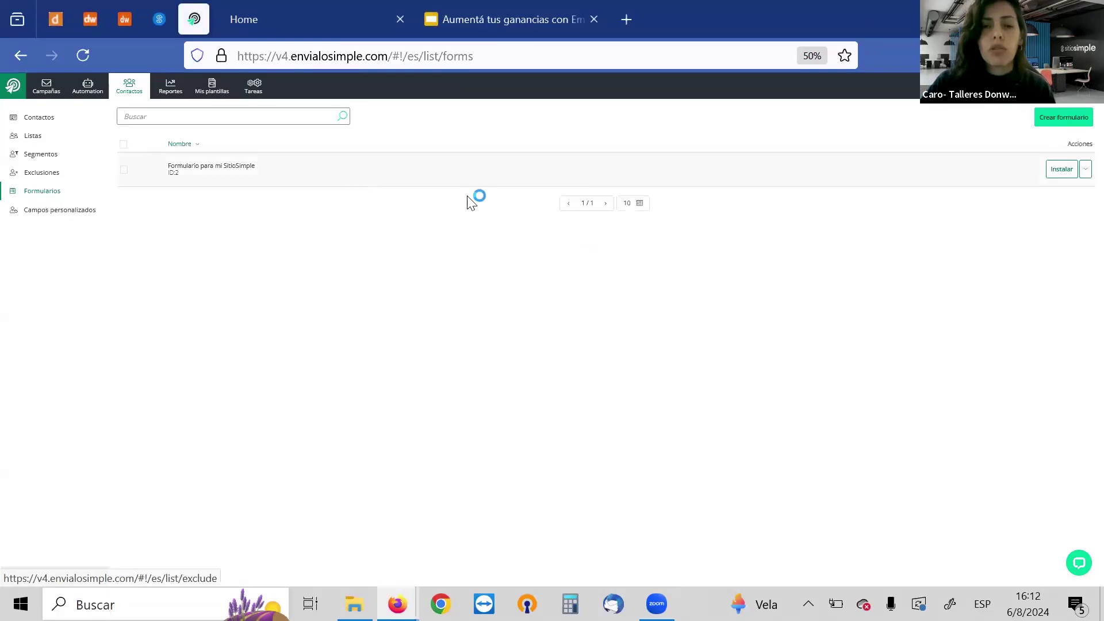